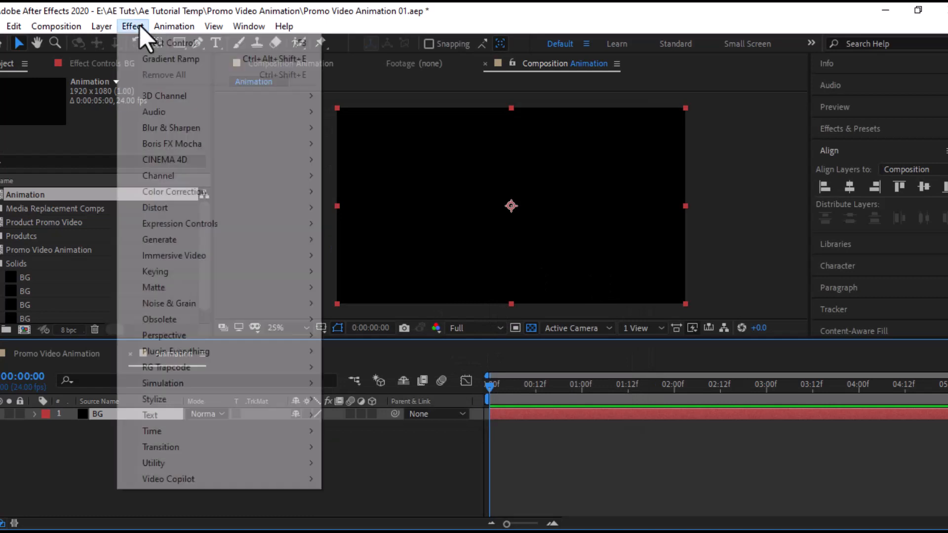
Step: Apply Gradient Ramp to the BG solid with a deep blue (002ED9) start colour
{"action": "mouse_move", "coordinate": [241, 242]}
{"action": "left_click", "coordinate": [371, 421]}
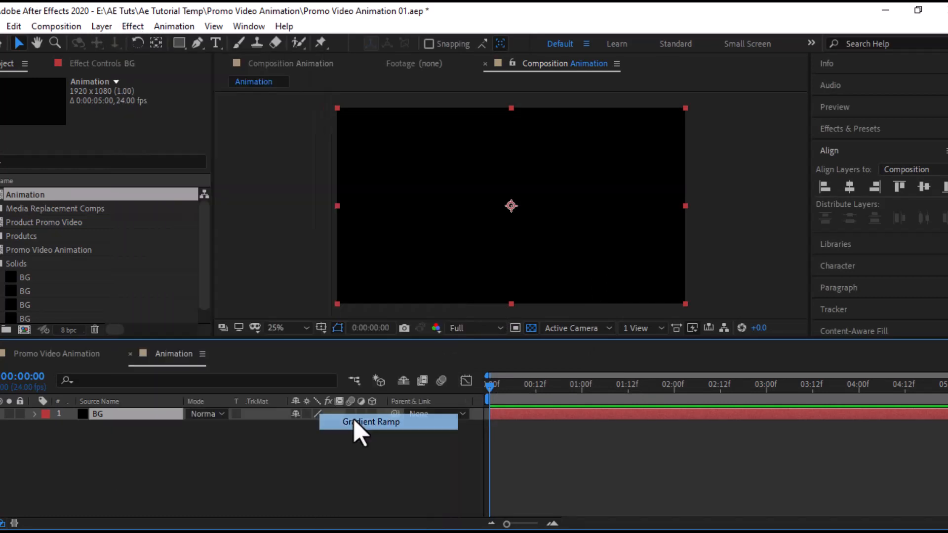
{"action": "left_click", "coordinate": [116, 114]}
{"action": "left_click", "coordinate": [238, 200]}
{"action": "left_click", "coordinate": [220, 144]}
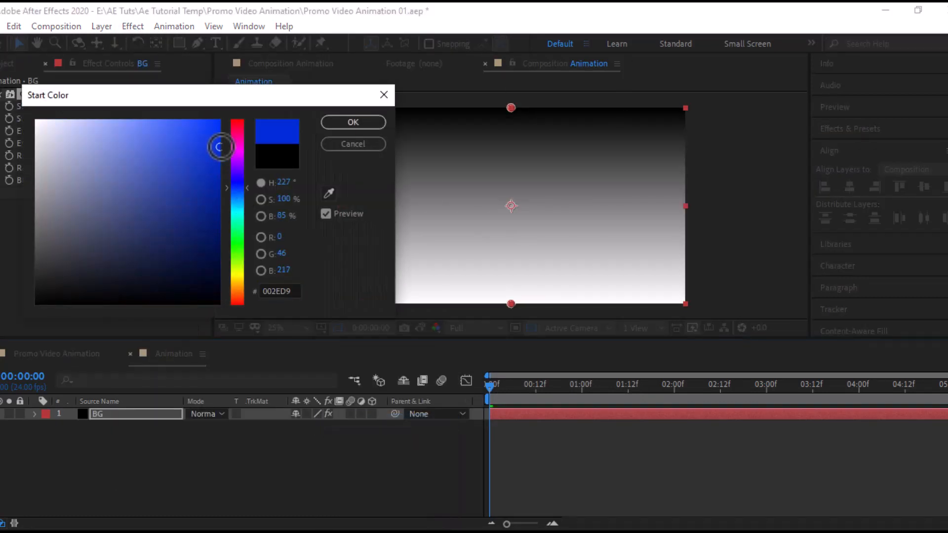
{"action": "left_click", "coordinate": [353, 122]}
Step: Set the ramp's end colour to light blue and lock the BG layer
{"action": "left_click", "coordinate": [117, 143]}
{"action": "left_click", "coordinate": [237, 200]}
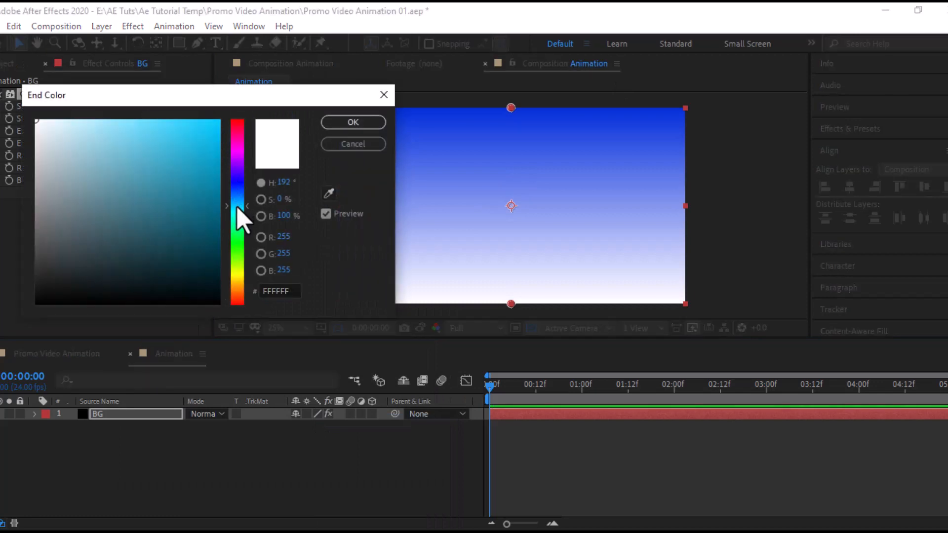
{"action": "left_click", "coordinate": [165, 161]}
{"action": "left_click", "coordinate": [154, 137]}
{"action": "left_click", "coordinate": [351, 123]}
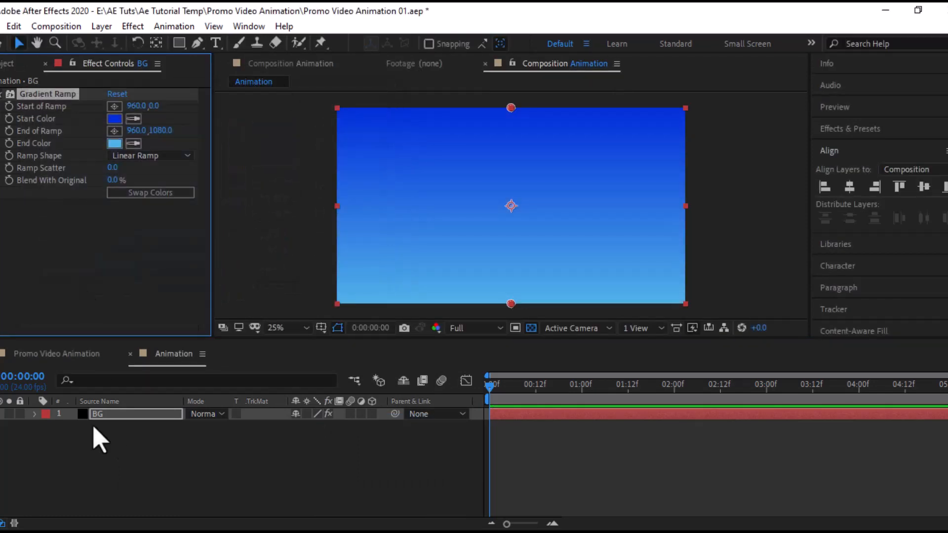
{"action": "left_click", "coordinate": [19, 414]}
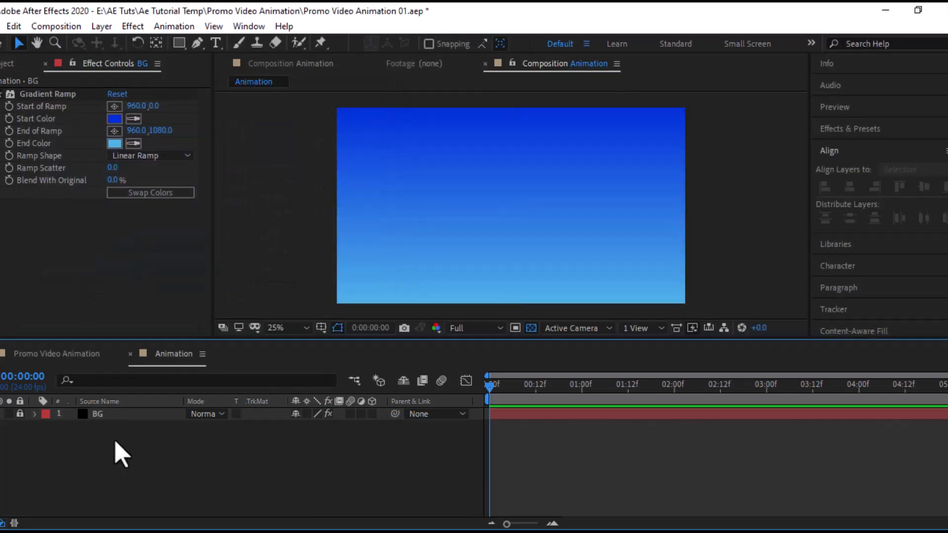
Step: Choose the Rectangle tool with a soft pink fill colour
{"action": "left_click", "coordinate": [101, 27]}
{"action": "left_click", "coordinate": [157, 10]}
{"action": "left_click", "coordinate": [178, 44]}
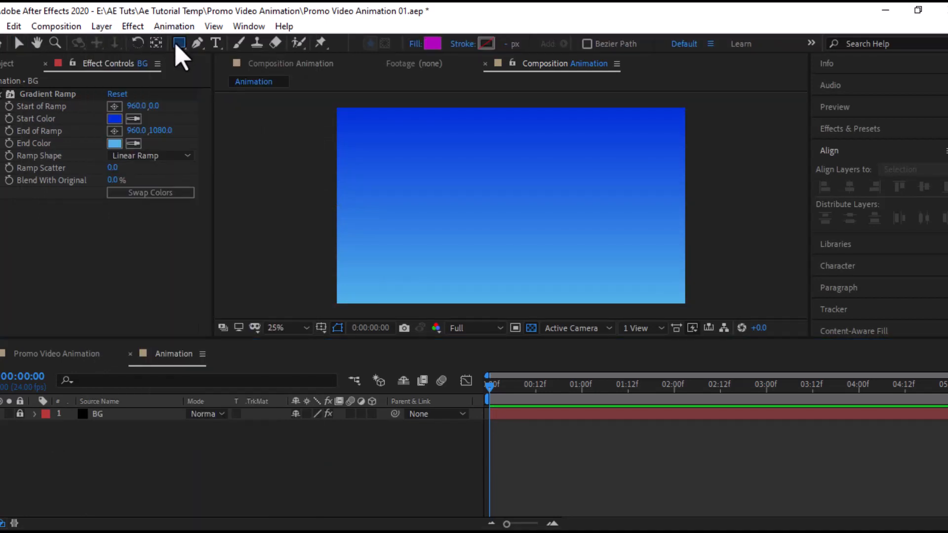
{"action": "left_click", "coordinate": [432, 43]}
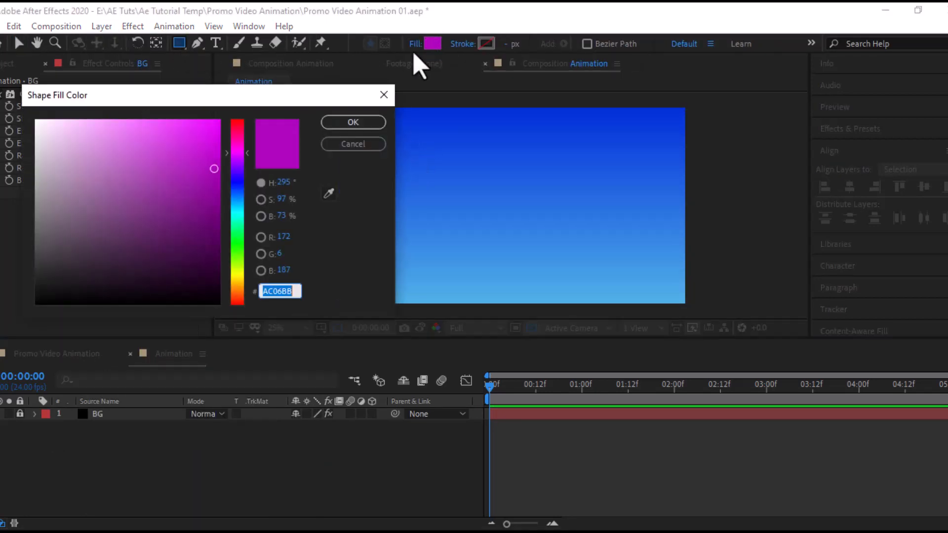
{"action": "left_click_drag", "start_coordinate": [239, 151], "coordinate": [242, 154]}
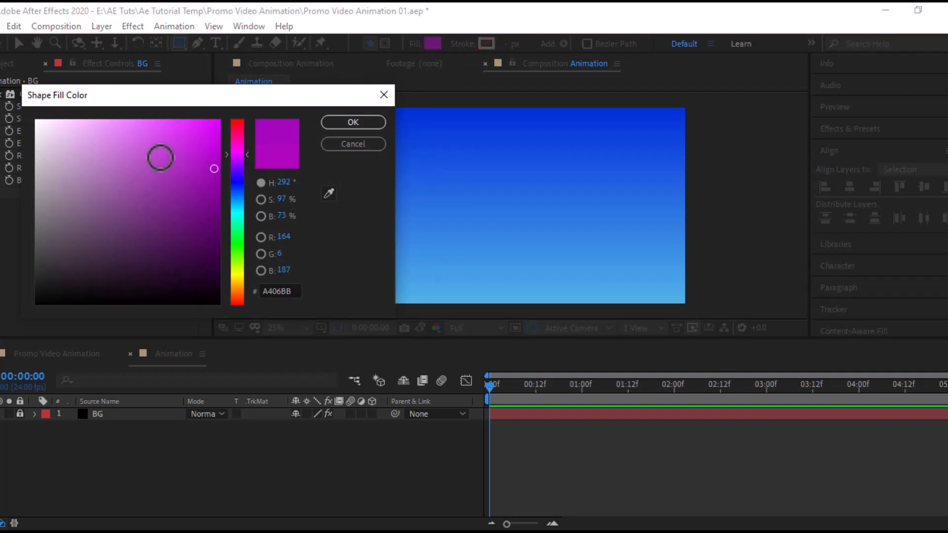
{"action": "left_click_drag", "start_coordinate": [160, 158], "coordinate": [143, 148]}
{"action": "left_click", "coordinate": [369, 123]}
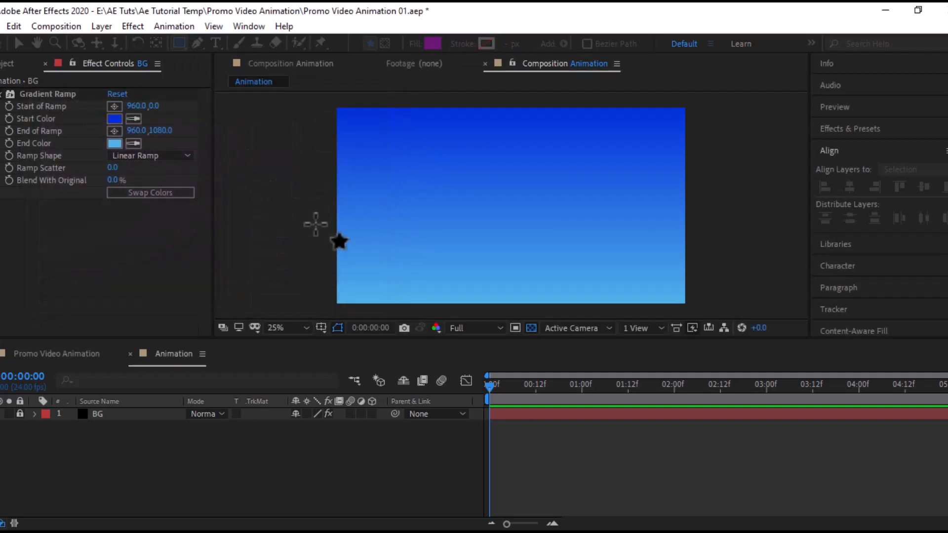
Step: Draw a pink rectangle band across the middle of the composition
{"action": "left_click", "coordinate": [624, 249]}
{"action": "left_click_drag", "start_coordinate": [624, 249], "coordinate": [704, 234]}
{"action": "left_click", "coordinate": [60, 439]}
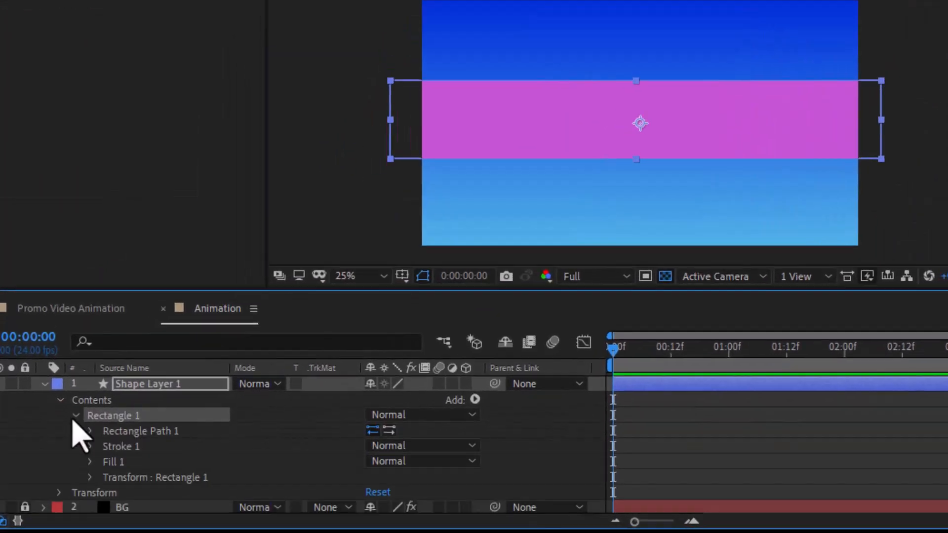
Step: Set the Rectangle Path size to 1920 x 300
{"action": "left_click", "coordinate": [72, 451]}
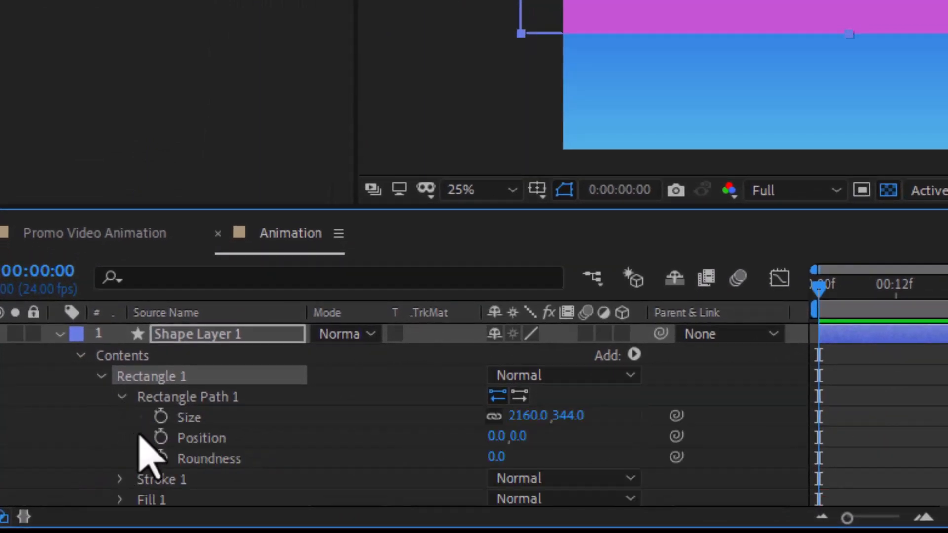
{"action": "left_click", "coordinate": [521, 416]}
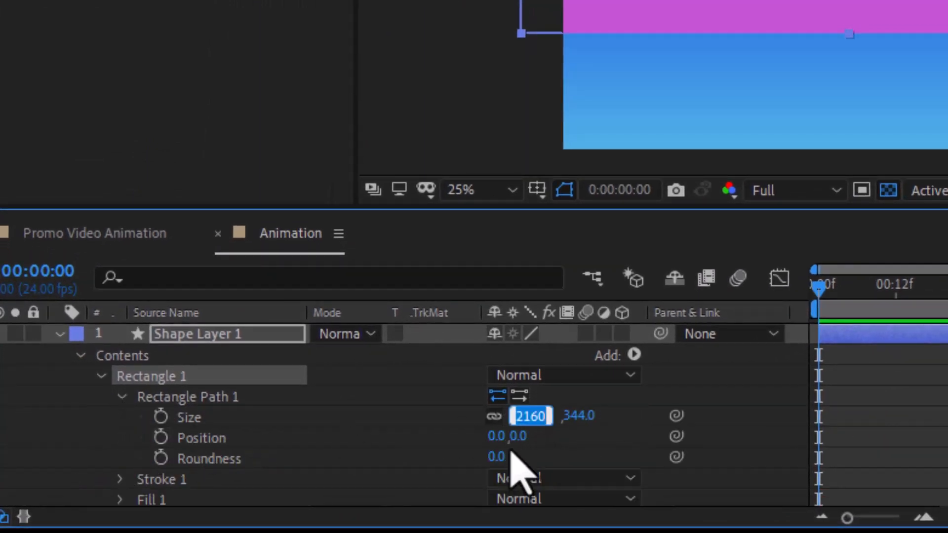
{"action": "type", "text": "19"}
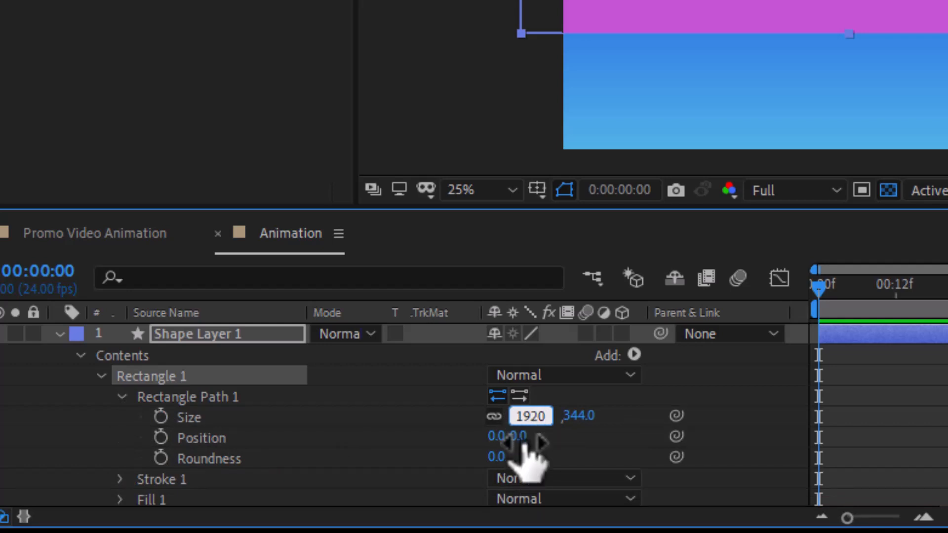
{"action": "left_click", "coordinate": [579, 416]}
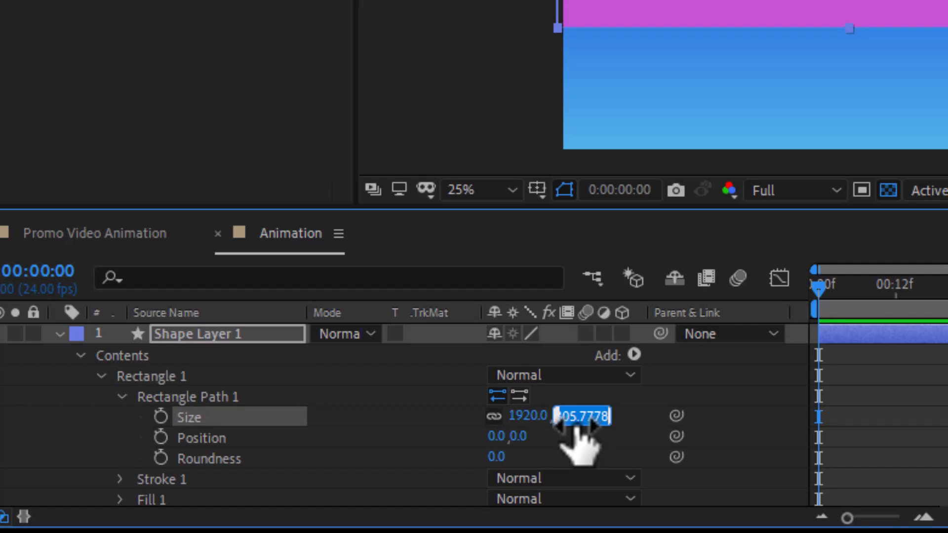
{"action": "type", "text": "300"}
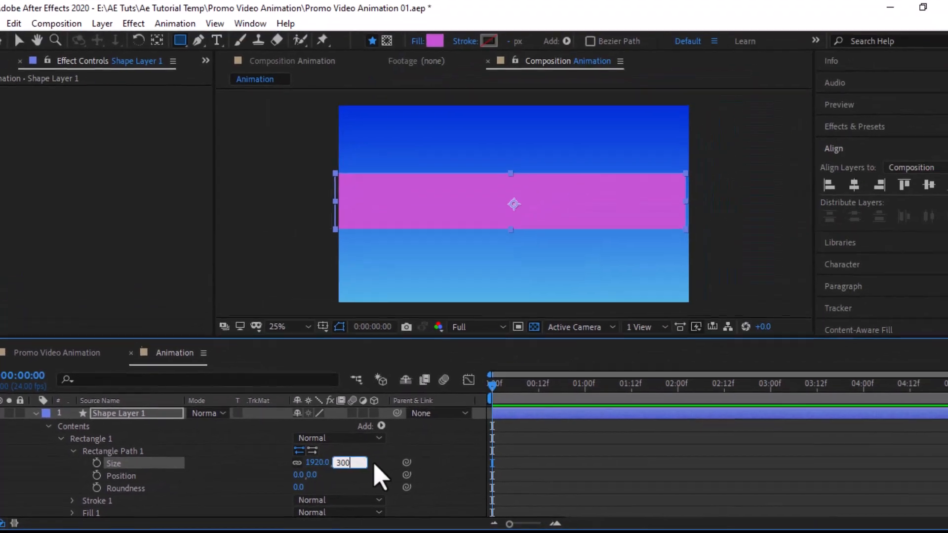
{"action": "key", "text": "Return"}
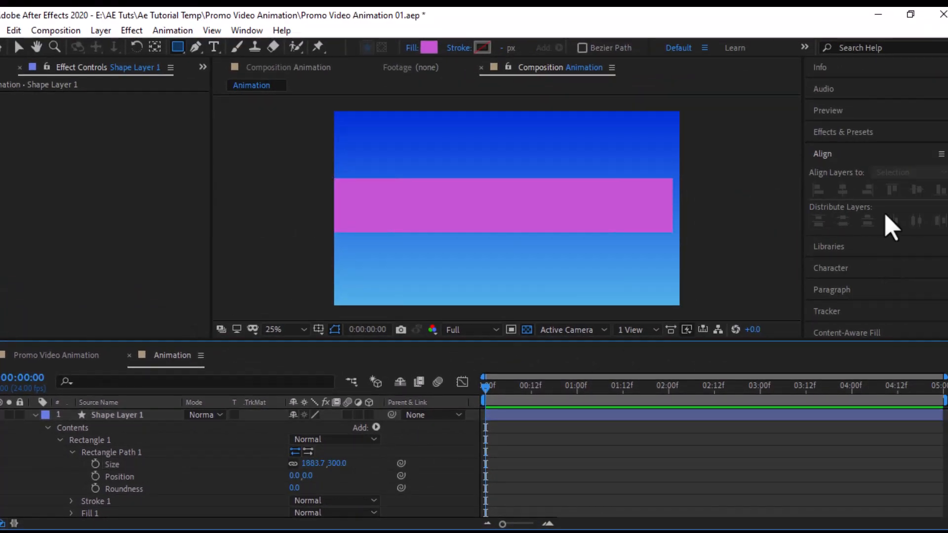
Step: Centre the band horizontally and vertically in the comp and re-enter its 1920 width
{"action": "left_click", "coordinate": [19, 48]}
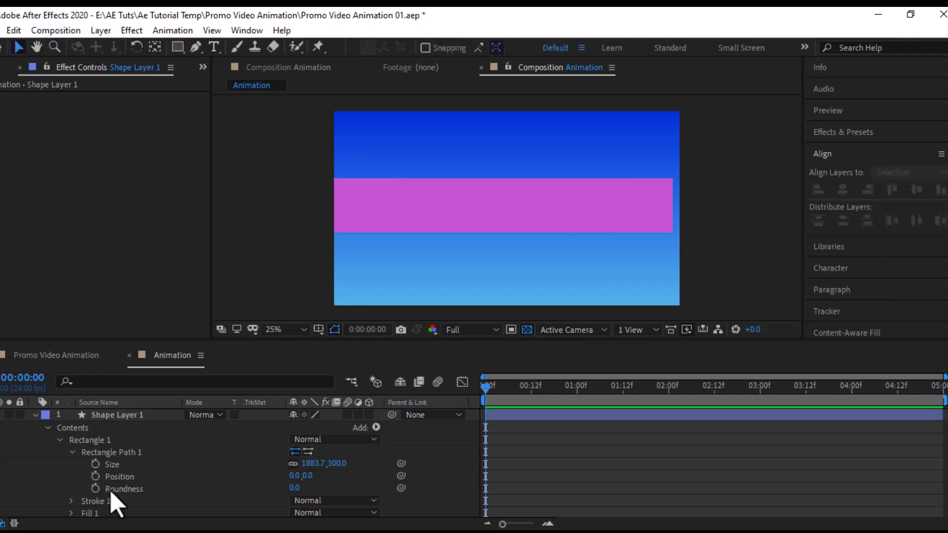
{"action": "left_click", "coordinate": [142, 416]}
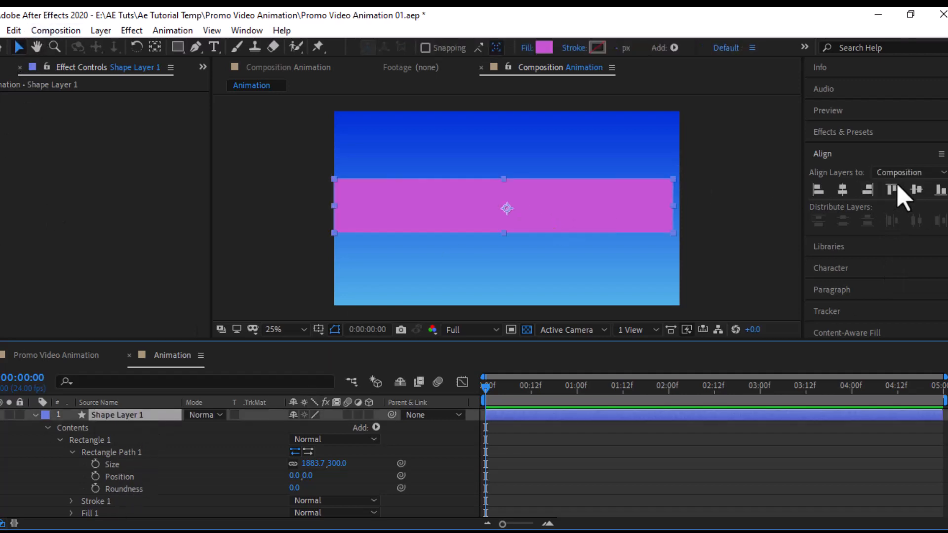
{"action": "left_click", "coordinate": [917, 189]}
{"action": "left_click", "coordinate": [842, 189]}
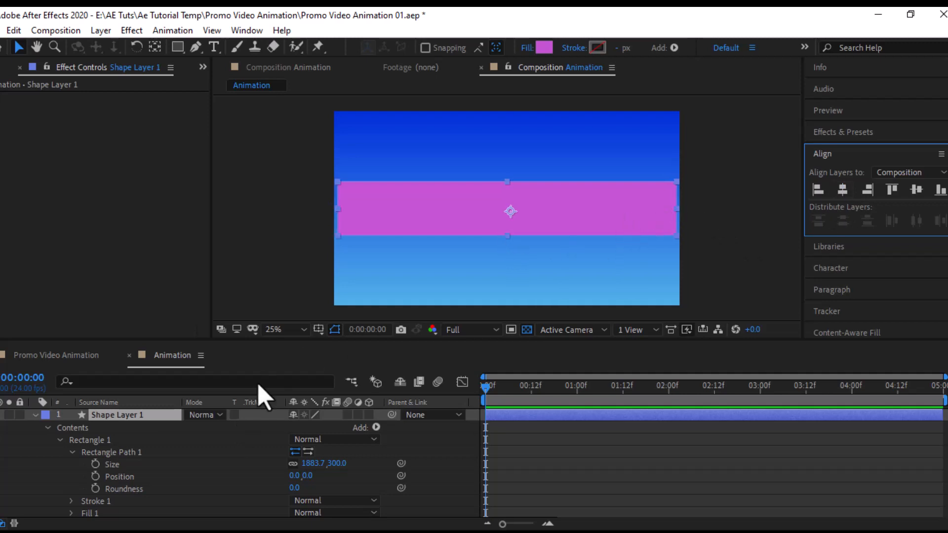
{"action": "left_click", "coordinate": [309, 464]}
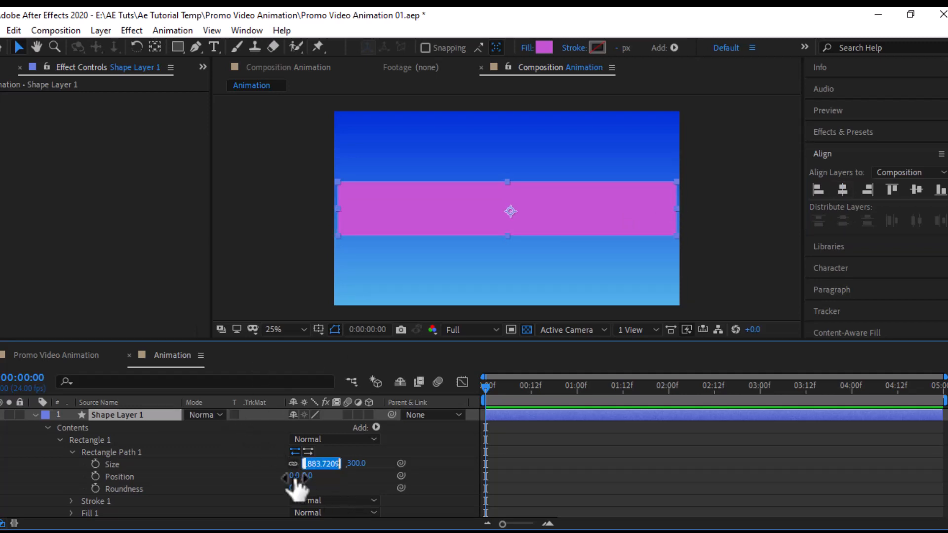
{"action": "type", "text": "1920"}
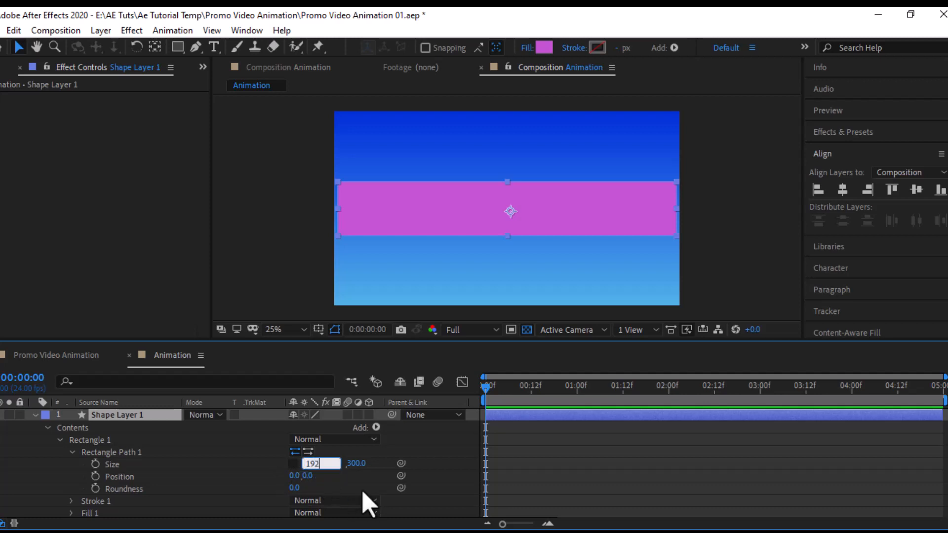
{"action": "key", "text": "Return"}
{"action": "left_click", "coordinate": [35, 416]}
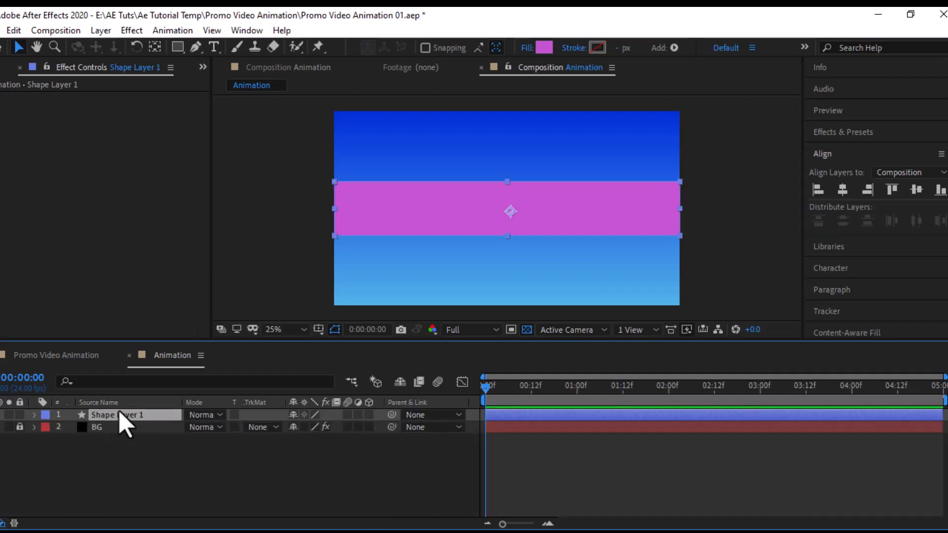
Step: Rename the layer to Shape and test-scrub its rectangle scale, undoing back to 100%
{"action": "key", "text": "Return"}
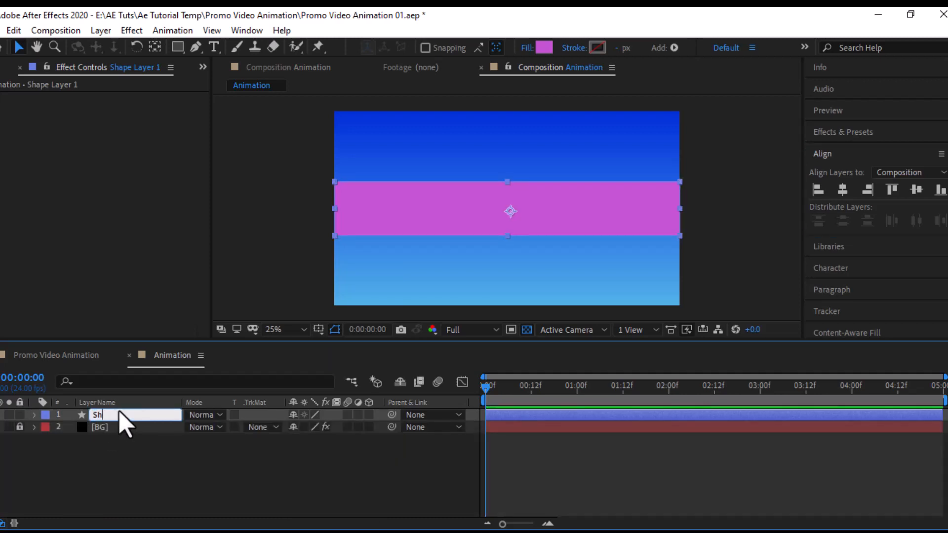
{"action": "key", "text": "Return"}
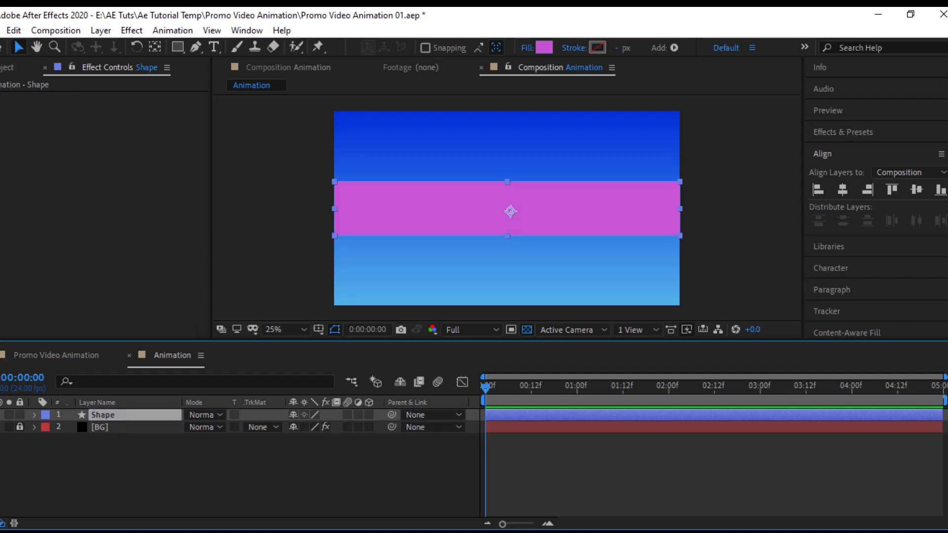
{"action": "left_click", "coordinate": [34, 415]}
{"action": "key", "text": "F2"}
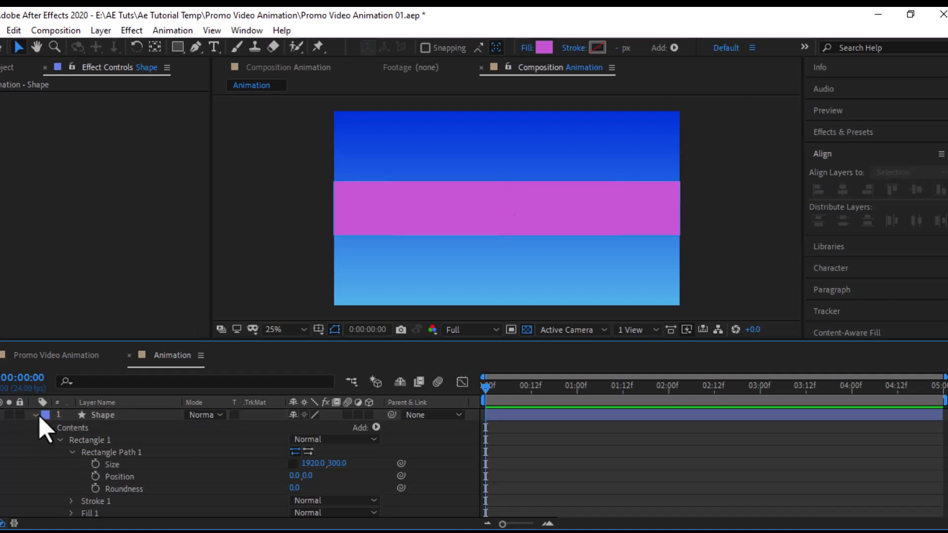
{"action": "left_click", "coordinate": [101, 415]}
{"action": "scroll", "coordinate": [94, 473], "scroll_direction": "down", "scroll_amount": 3}
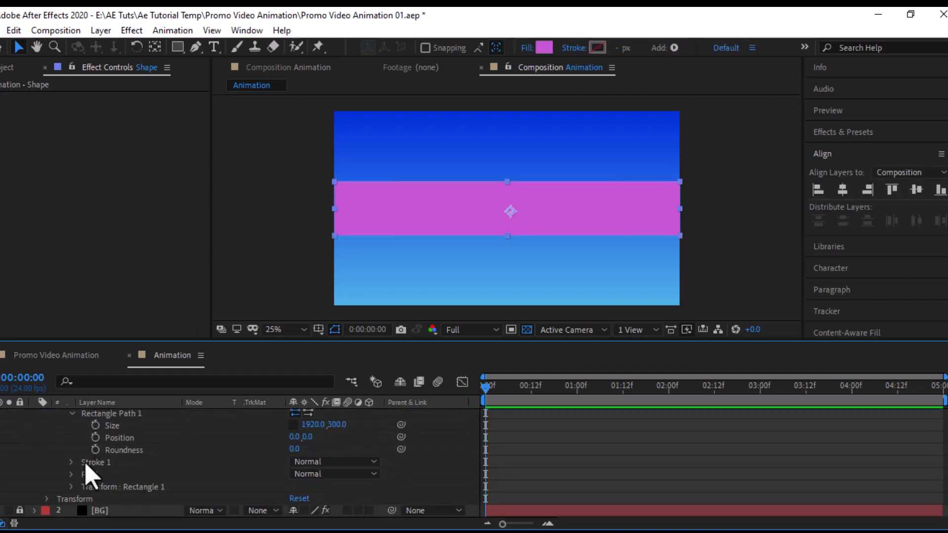
{"action": "left_click", "coordinate": [72, 487]}
{"action": "scroll", "coordinate": [134, 479], "scroll_direction": "down", "scroll_amount": 5}
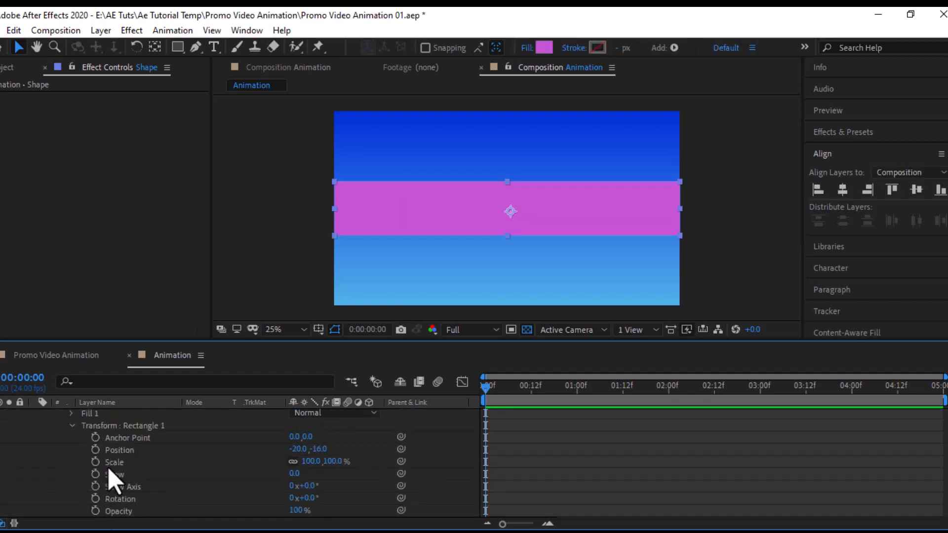
{"action": "left_click", "coordinate": [293, 461]}
{"action": "mouse_move", "coordinate": [310, 461]}
{"action": "left_mouse_down"}
{"action": "mouse_move", "coordinate": [281, 464]}
{"action": "mouse_move", "coordinate": [304, 458]}
{"action": "mouse_move", "coordinate": [287, 457]}
{"action": "mouse_move", "coordinate": [300, 449]}
{"action": "left_mouse_up"}
{"action": "key", "text": "ctrl+z"}
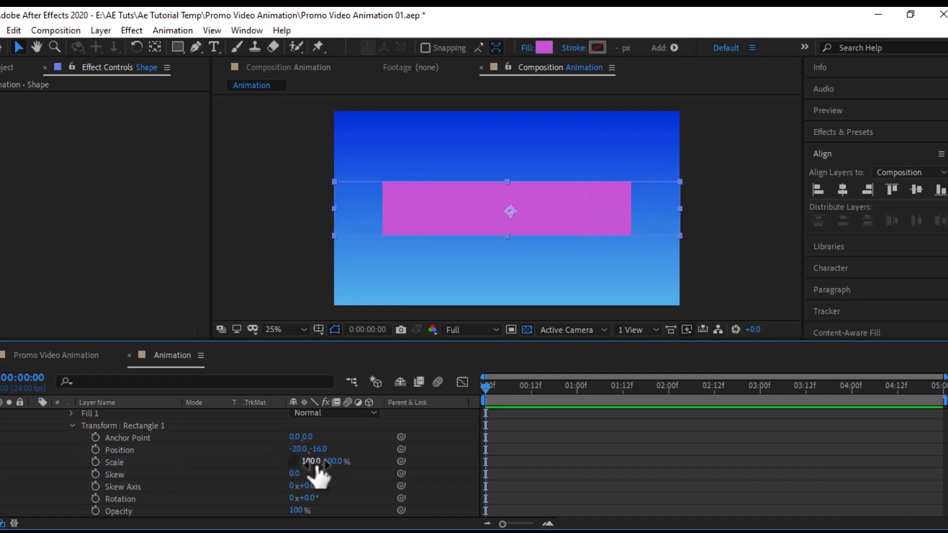
Step: Move the anchor point to the bar's left edge (-980, -16) and test scaling from it
{"action": "left_click", "coordinate": [154, 47]}
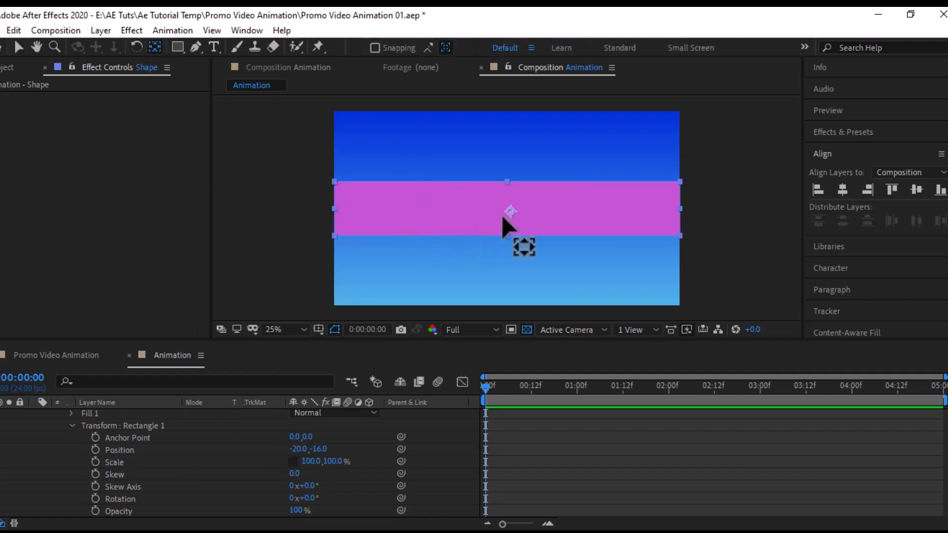
{"action": "left_click_drag", "start_coordinate": [345, 215], "coordinate": [334, 212]}
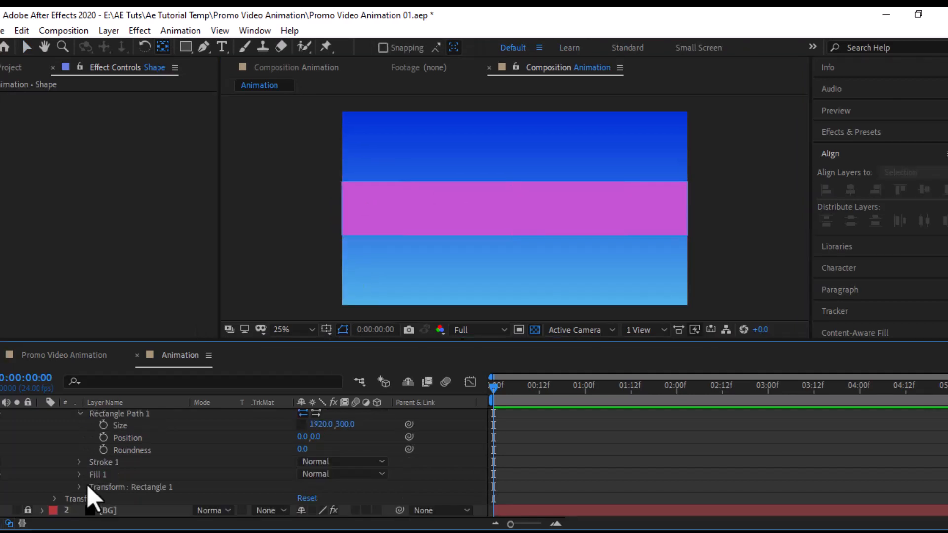
{"action": "left_click", "coordinate": [78, 489]}
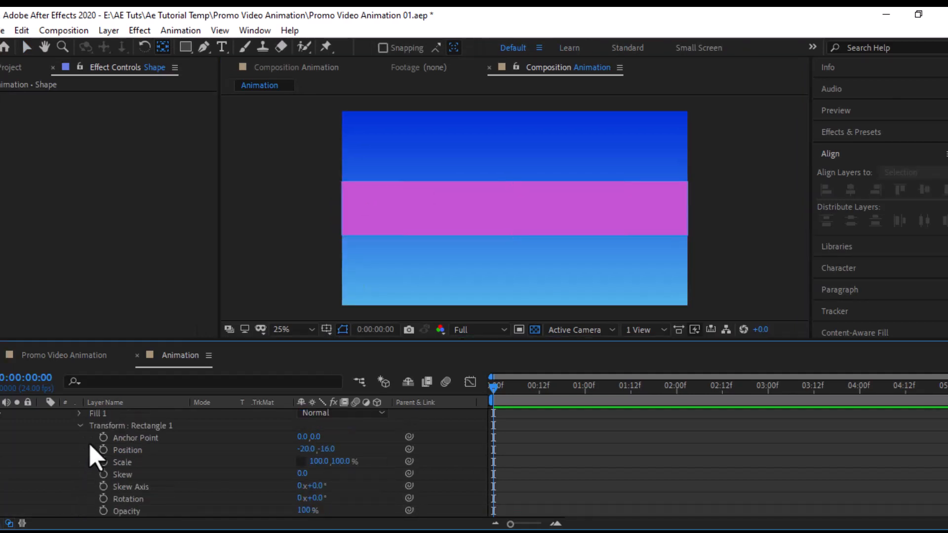
{"action": "left_click", "coordinate": [80, 426]}
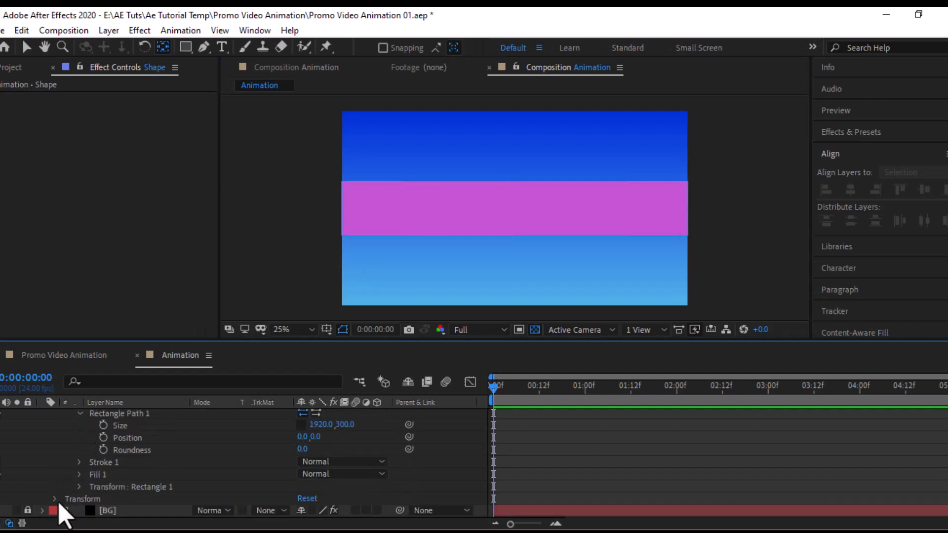
{"action": "left_click", "coordinate": [55, 499]}
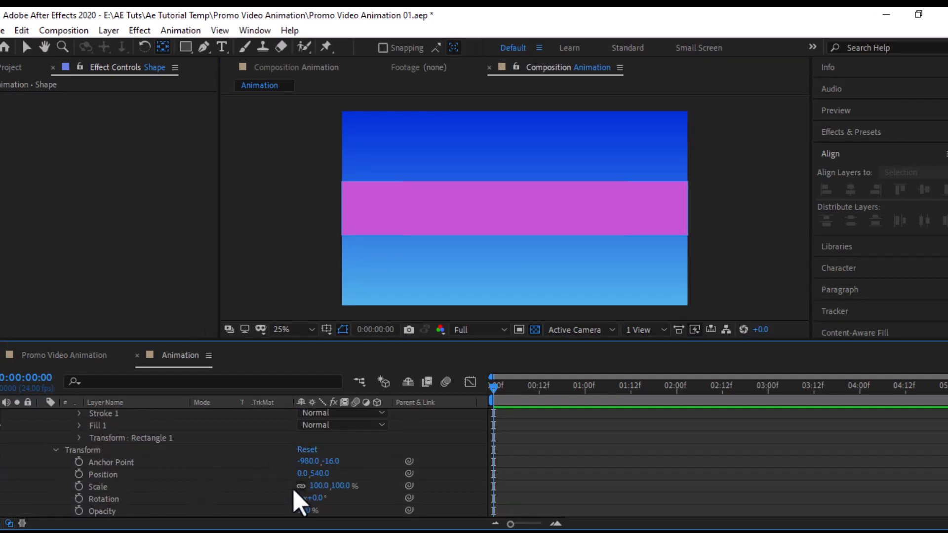
{"action": "mouse_move", "coordinate": [316, 486]}
{"action": "left_mouse_down"}
{"action": "mouse_move", "coordinate": [269, 485]}
{"action": "mouse_move", "coordinate": [307, 483]}
{"action": "mouse_move", "coordinate": [292, 491]}
{"action": "mouse_move", "coordinate": [302, 489]}
{"action": "left_mouse_up"}
{"action": "left_click", "coordinate": [546, 413]}
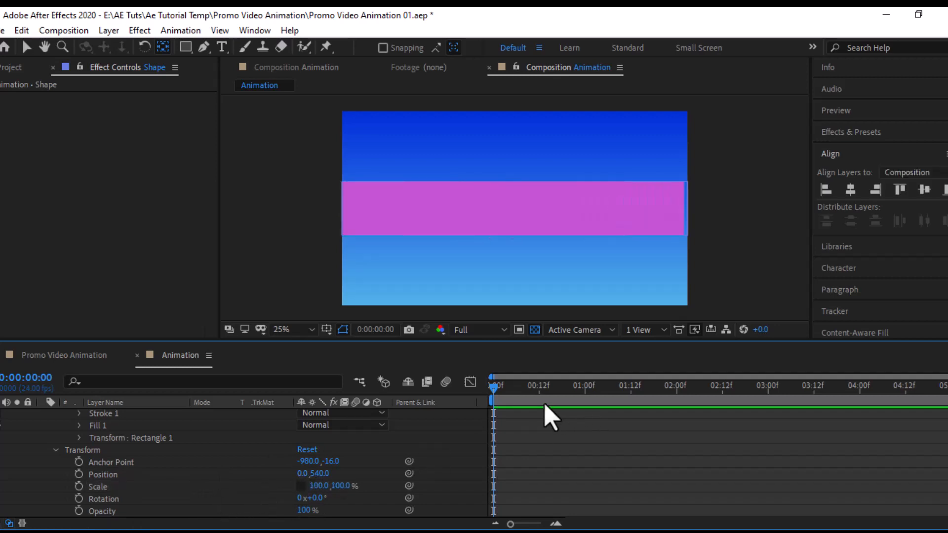
Step: Keyframe Scale at 0% width on frame 0 and 100% on frame 13
{"action": "left_click", "coordinate": [78, 486]}
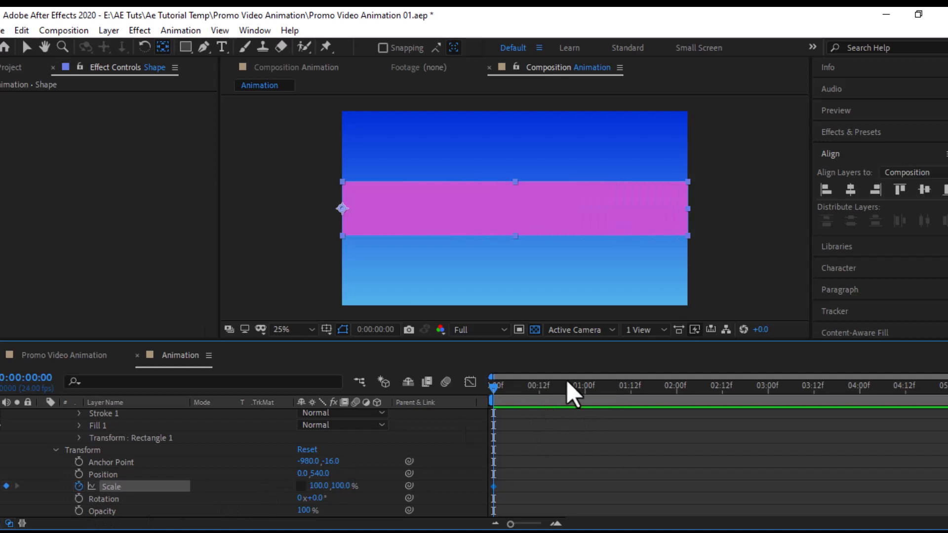
{"action": "left_click", "coordinate": [546, 393]}
{"action": "left_click_drag", "start_coordinate": [548, 395], "coordinate": [543, 393]}
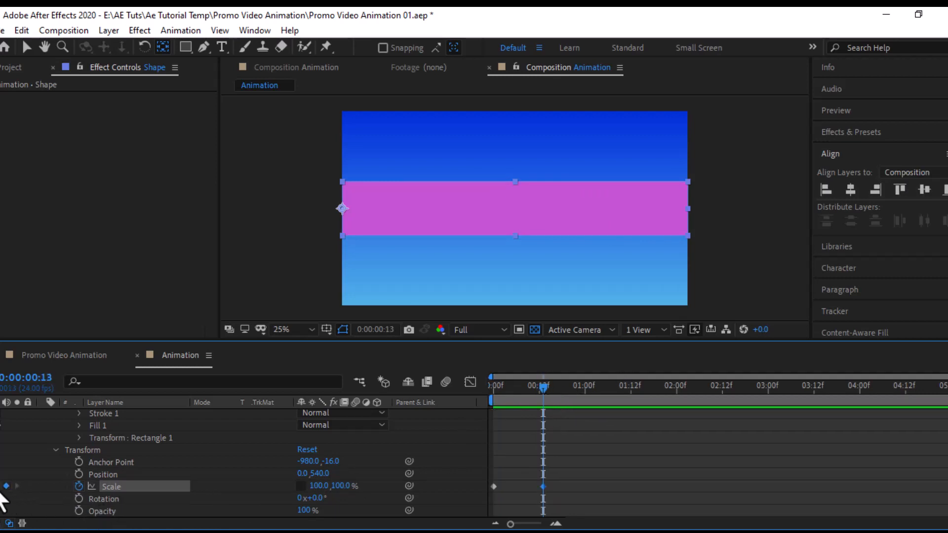
{"action": "key", "text": "Home"}
{"action": "left_click", "coordinate": [318, 486]}
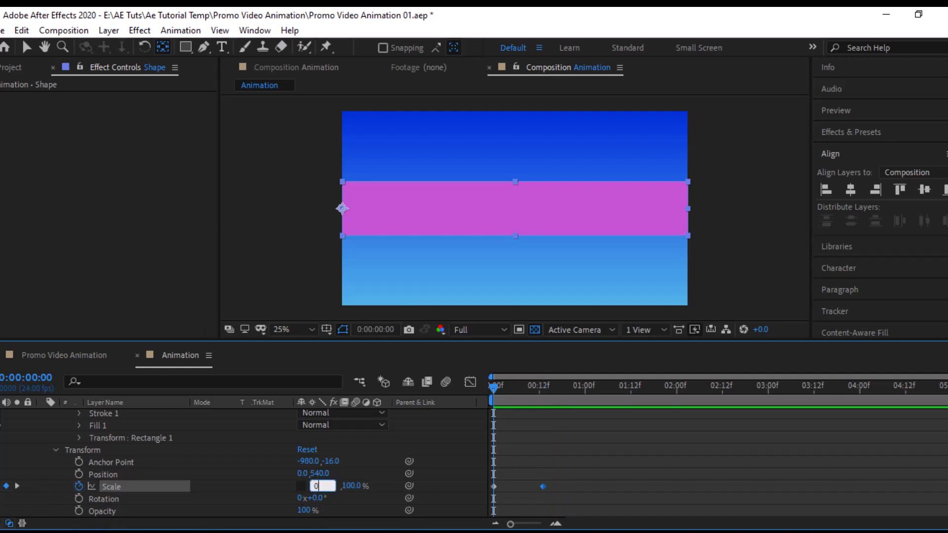
{"action": "type", "text": "0"}
{"action": "key", "text": "Return"}
Step: Apply Easy Ease to the Scale keyframes and preview the grown bar
{"action": "left_click_drag", "start_coordinate": [573, 471], "coordinate": [462, 529]}
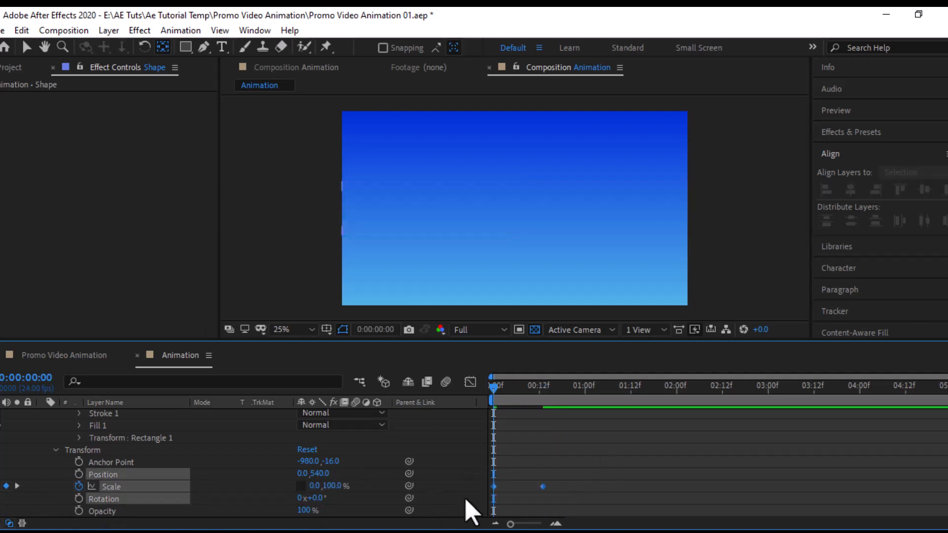
{"action": "right_click", "coordinate": [542, 487]}
{"action": "mouse_move", "coordinate": [588, 491]}
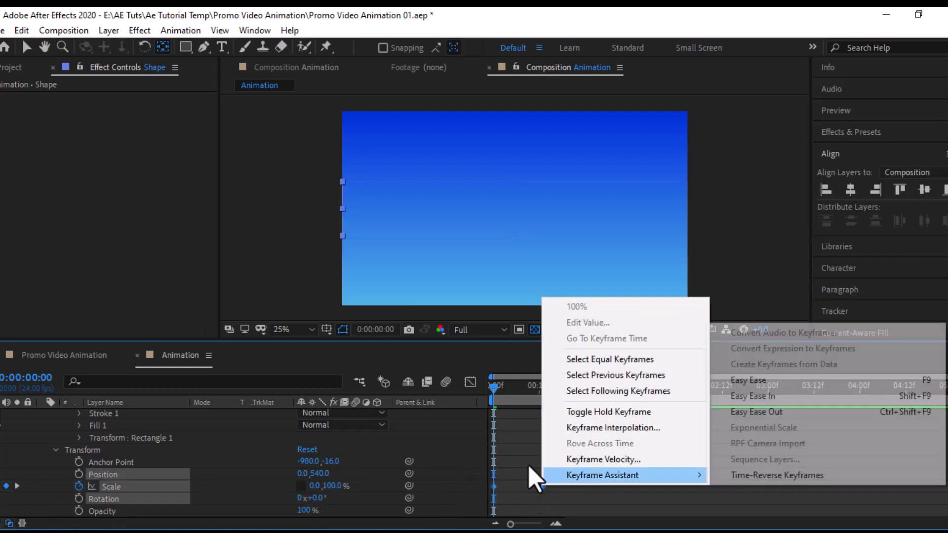
{"action": "left_click", "coordinate": [745, 382]}
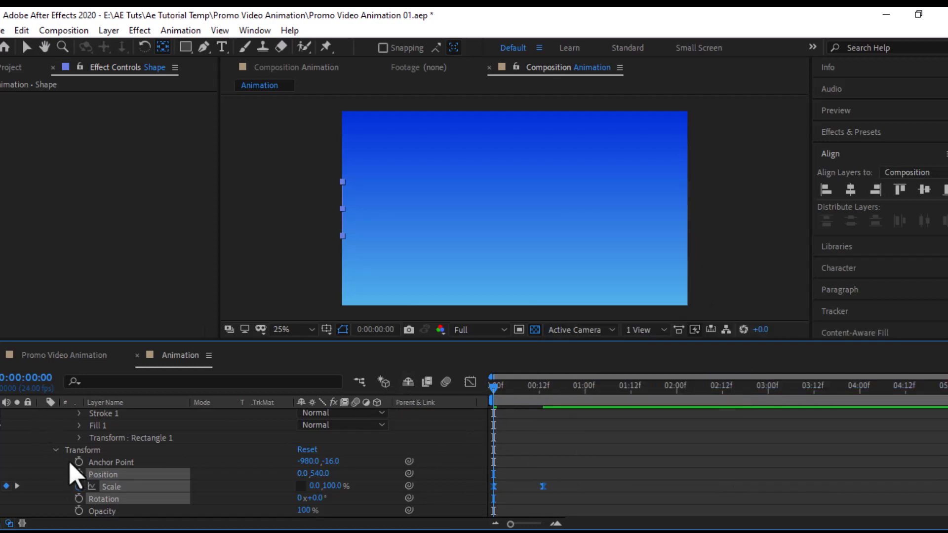
{"action": "scroll", "coordinate": [47, 437], "scroll_direction": "up", "scroll_amount": 4}
{"action": "left_click", "coordinate": [43, 416]}
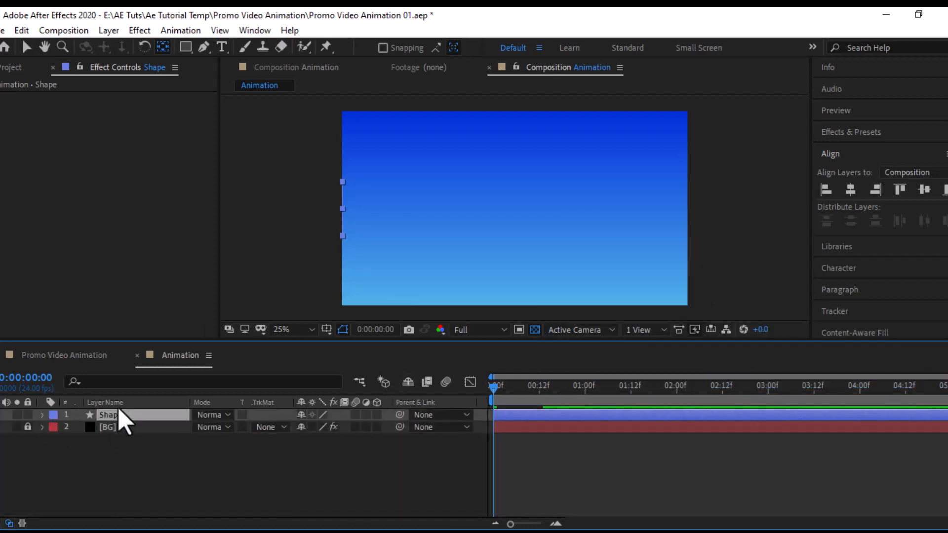
{"action": "left_click_drag", "start_coordinate": [543, 390], "coordinate": [558, 395]}
Step: Duplicate the animated bar as Shape 2 and jump to its frame-13 Scale keyframe
{"action": "left_click", "coordinate": [109, 31]}
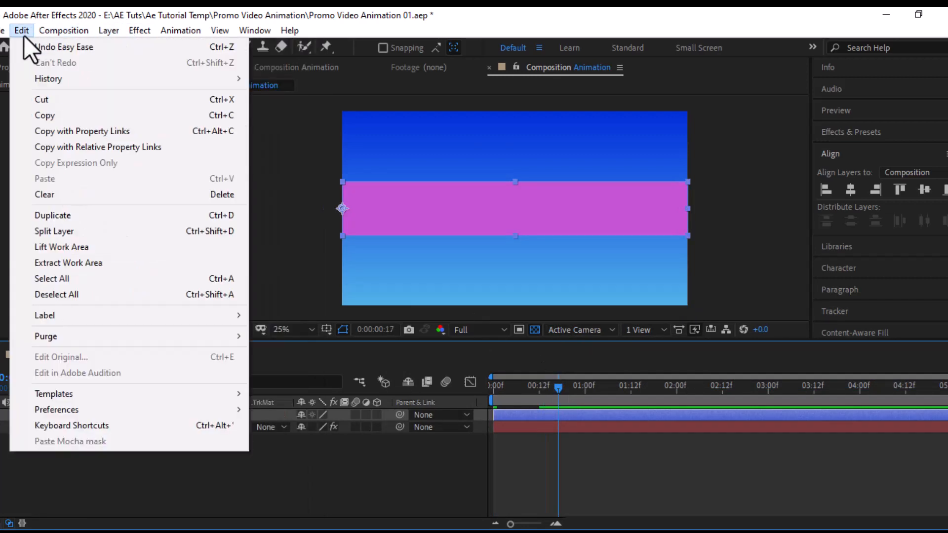
{"action": "left_click", "coordinate": [68, 216]}
{"action": "key", "text": "s"}
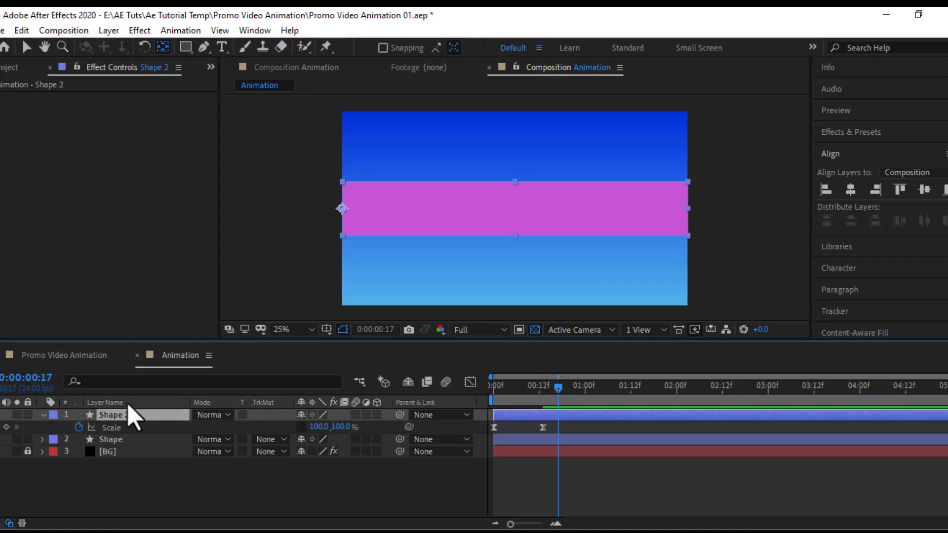
{"action": "key", "text": "j"}
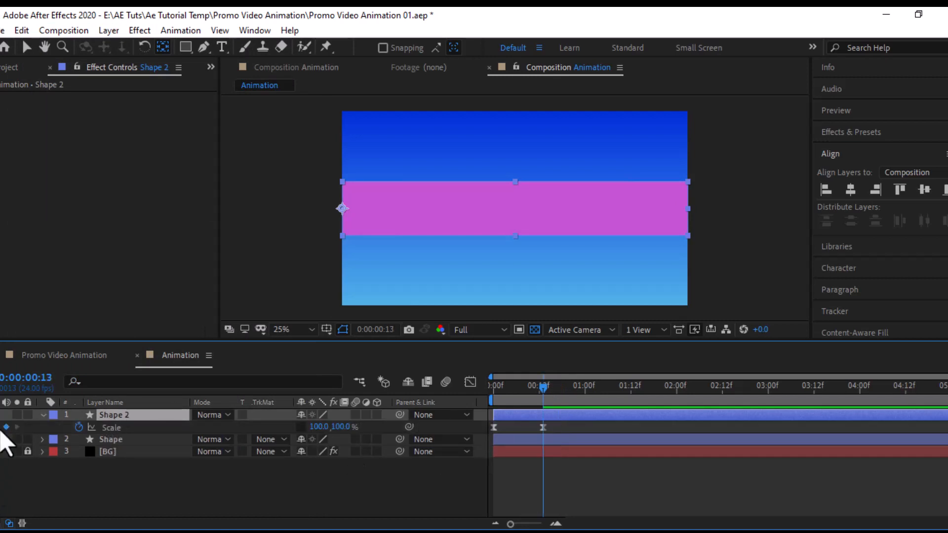
Step: Flip Shape 2 horizontally to -100% and drag it back across the composition
{"action": "right_click", "coordinate": [111, 418]}
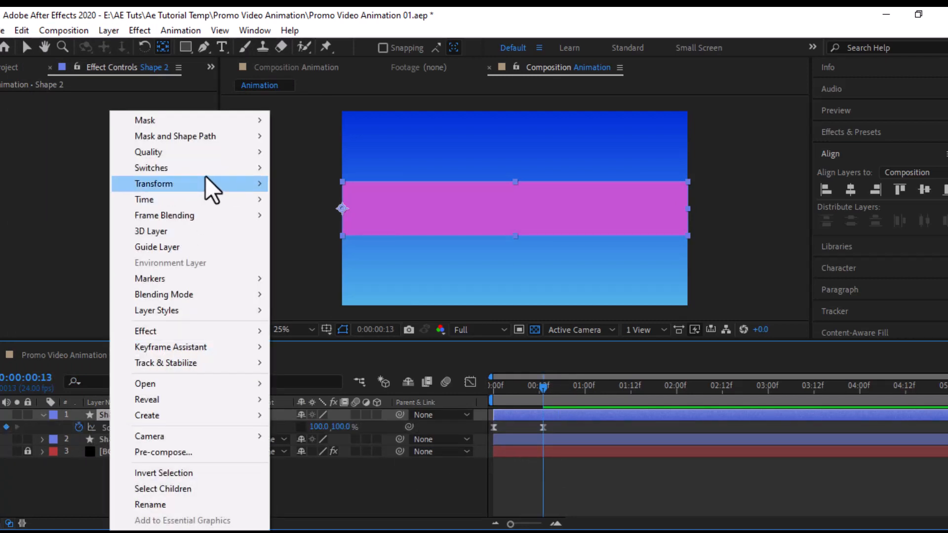
{"action": "mouse_move", "coordinate": [202, 190]}
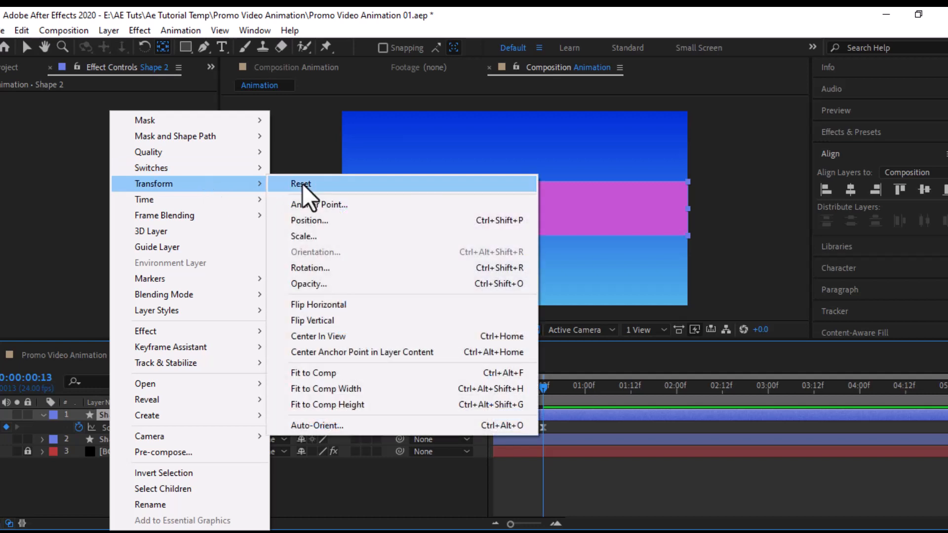
{"action": "left_click", "coordinate": [310, 305]}
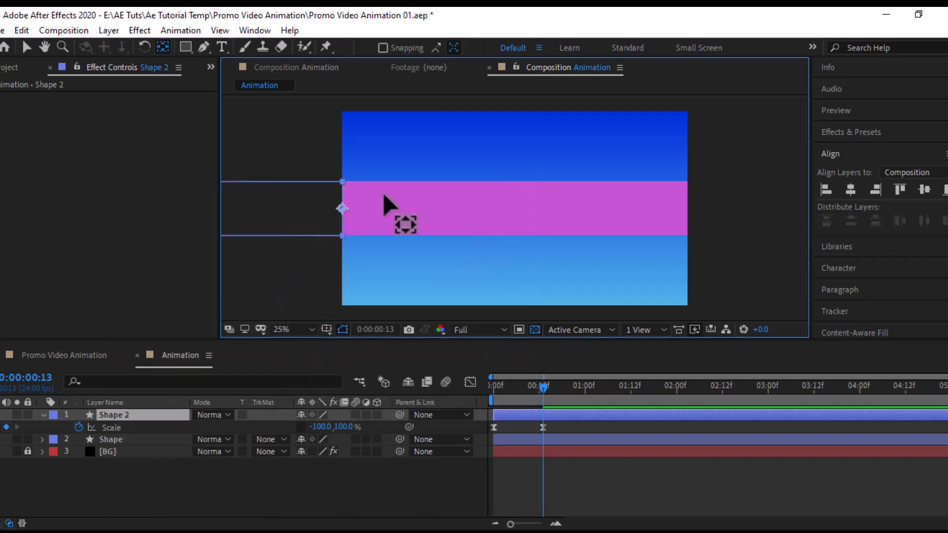
{"action": "left_click", "coordinate": [26, 46]}
{"action": "left_click_drag", "start_coordinate": [271, 215], "coordinate": [614, 214]}
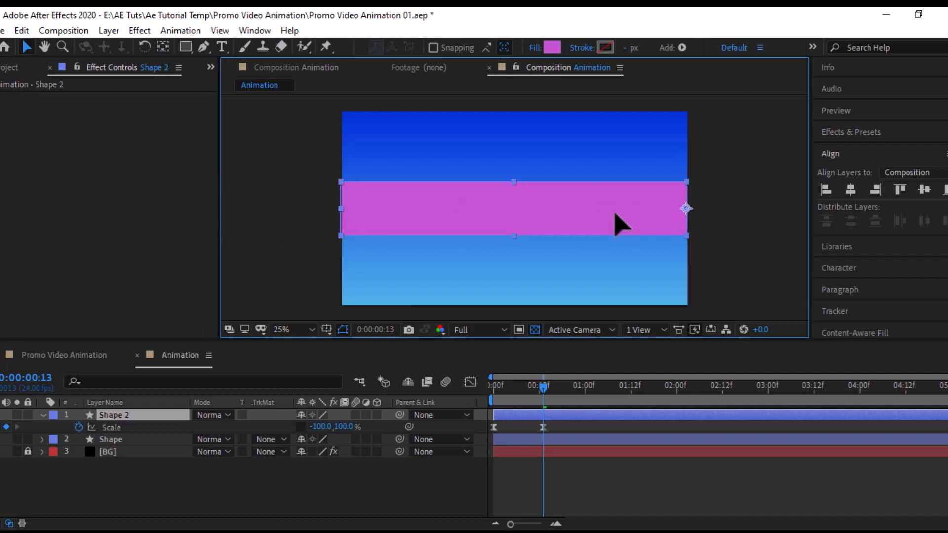
Step: Centre Shape 2 horizontally and set its Rectangle Path size to 1920 x 260
{"action": "left_click", "coordinate": [850, 190]}
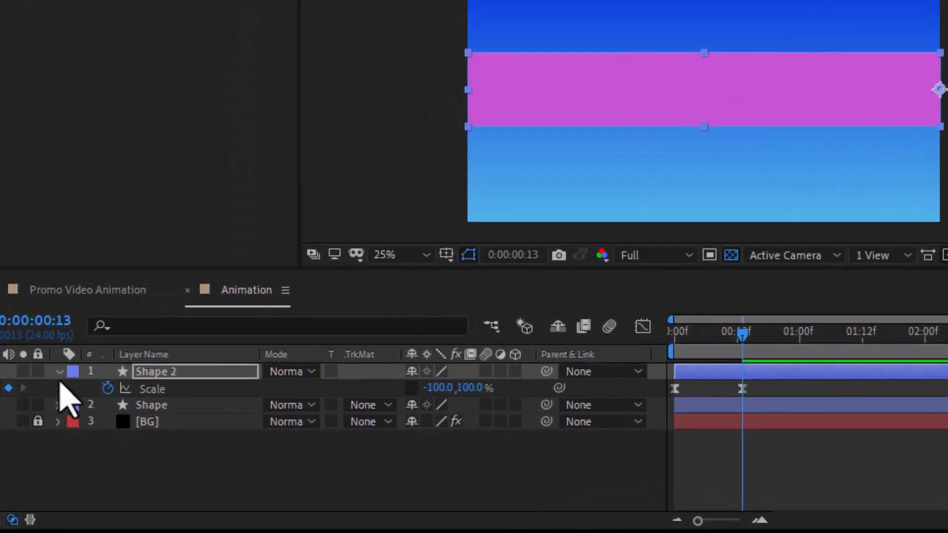
{"action": "left_click", "coordinate": [43, 415]}
{"action": "left_click", "coordinate": [43, 415]}
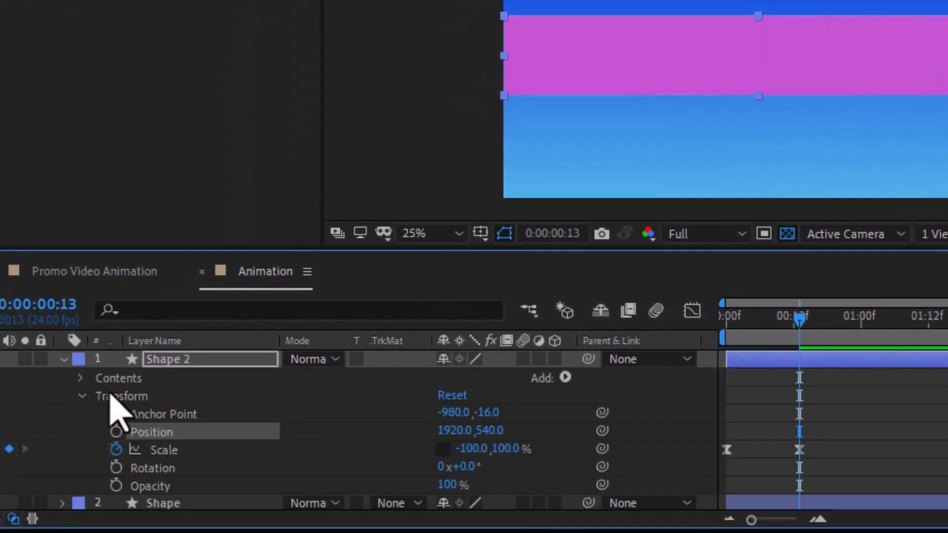
{"action": "left_click", "coordinate": [80, 379]}
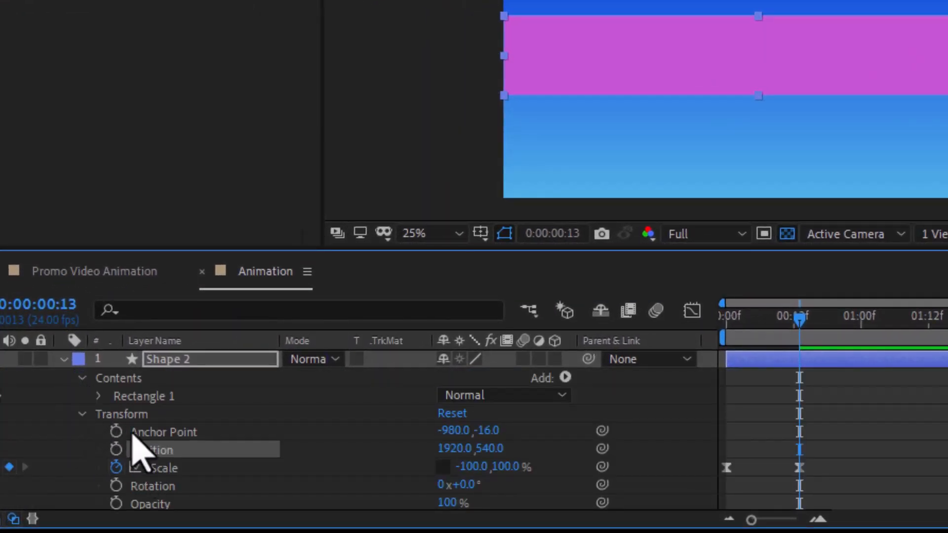
{"action": "left_click", "coordinate": [99, 397]}
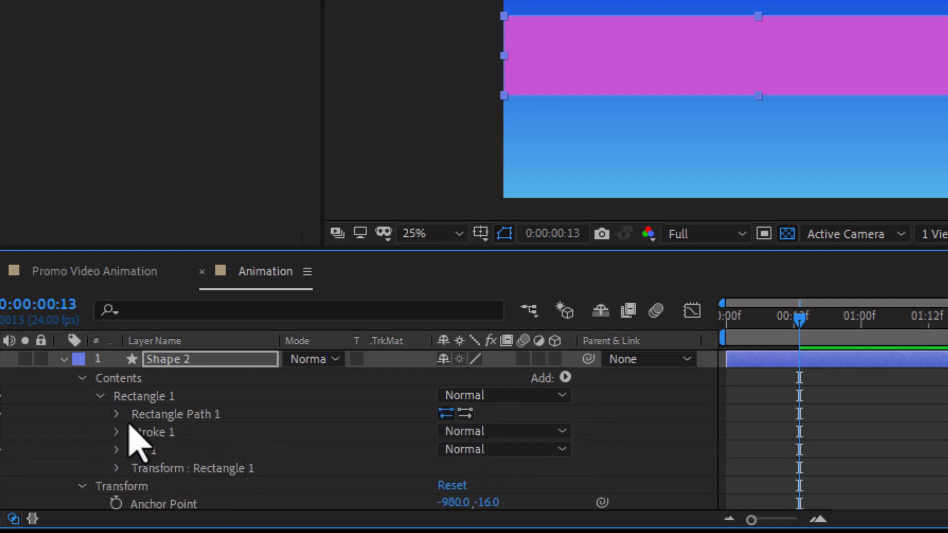
{"action": "left_click", "coordinate": [116, 414]}
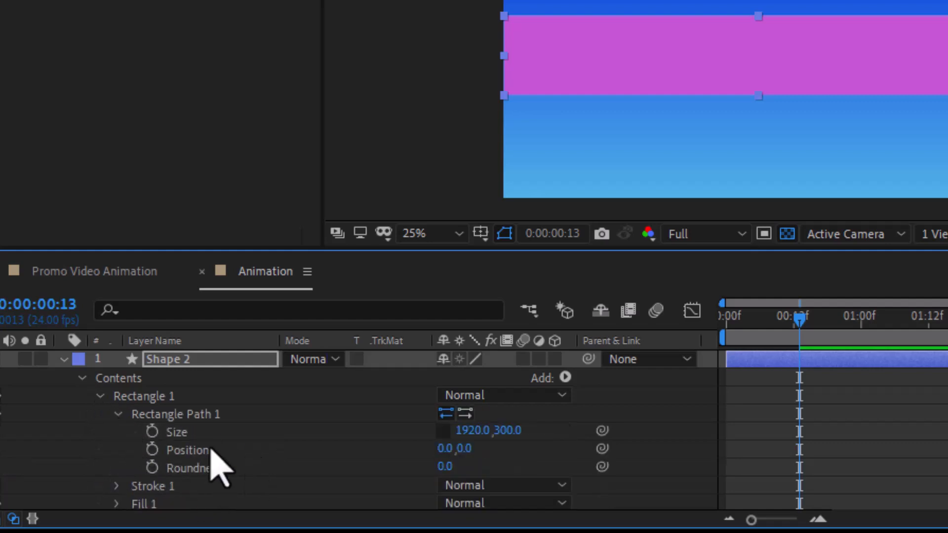
{"action": "left_click", "coordinate": [508, 431]}
{"action": "type", "text": "2"}
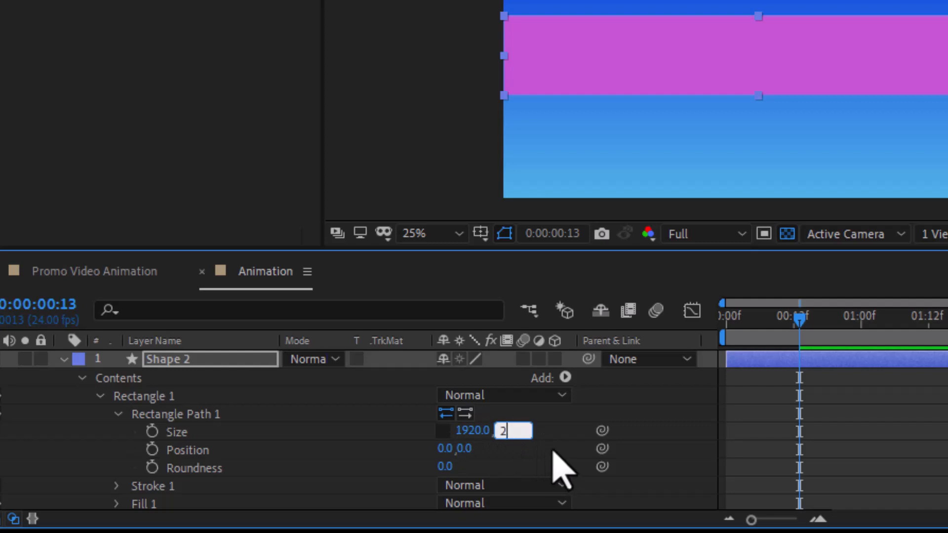
{"action": "type", "text": "60"}
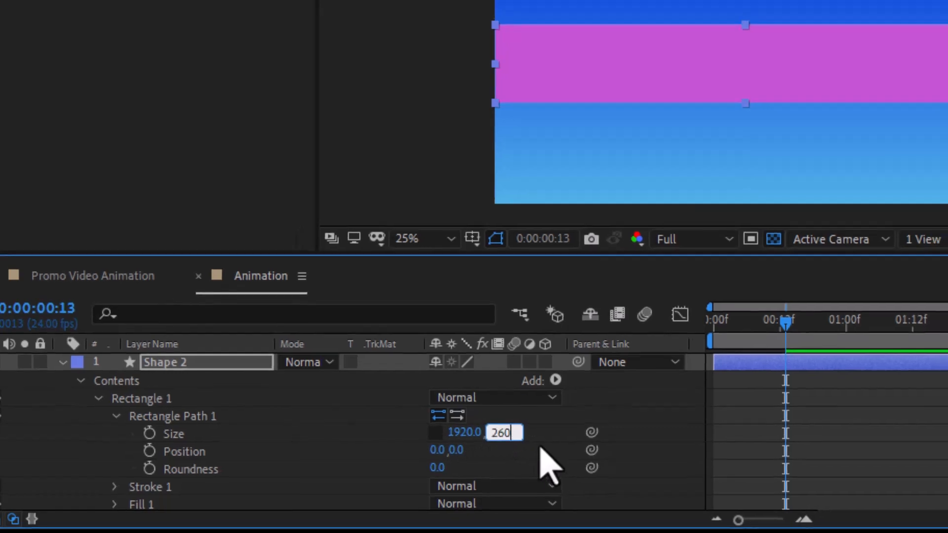
{"action": "key", "text": "Return"}
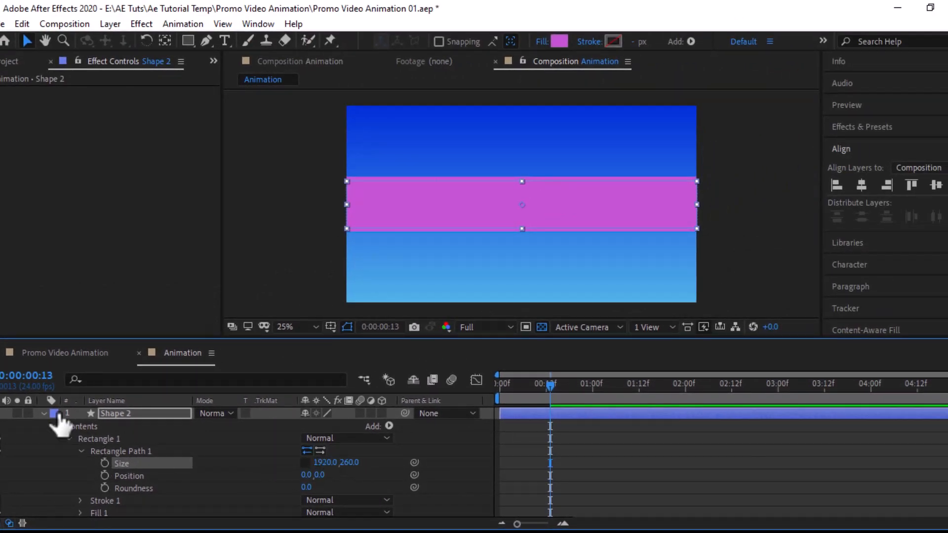
Step: Give Shape 2 a deep purple 6D1D79 fill and the Add blending mode
{"action": "left_click", "coordinate": [135, 415]}
{"action": "left_click", "coordinate": [560, 41]}
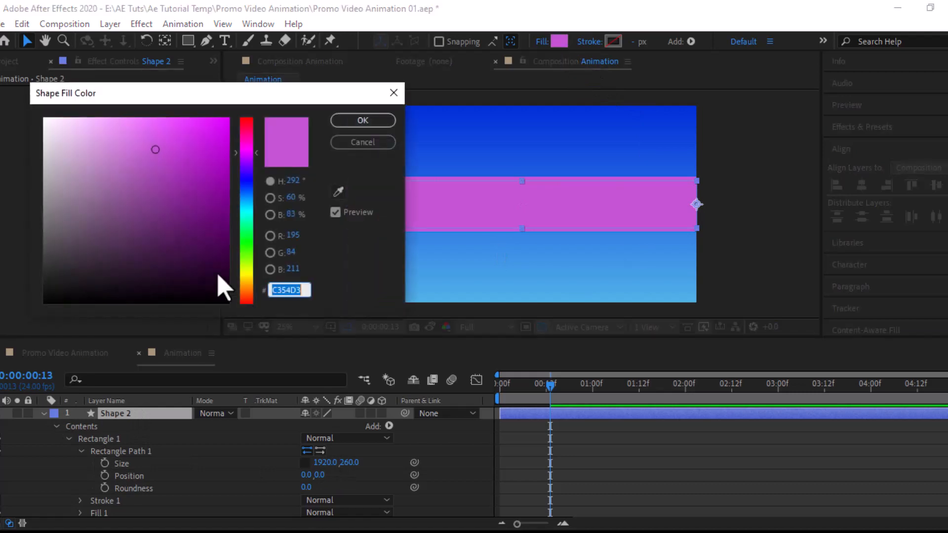
{"action": "left_click_drag", "start_coordinate": [185, 182], "coordinate": [184, 215]}
{"action": "left_click", "coordinate": [348, 124]}
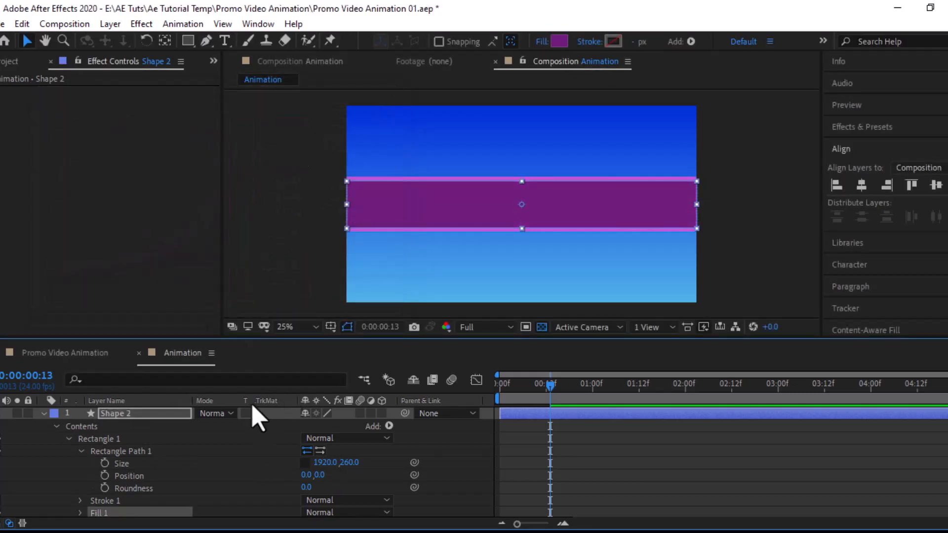
{"action": "left_click", "coordinate": [227, 414]}
{"action": "left_click", "coordinate": [254, 212]}
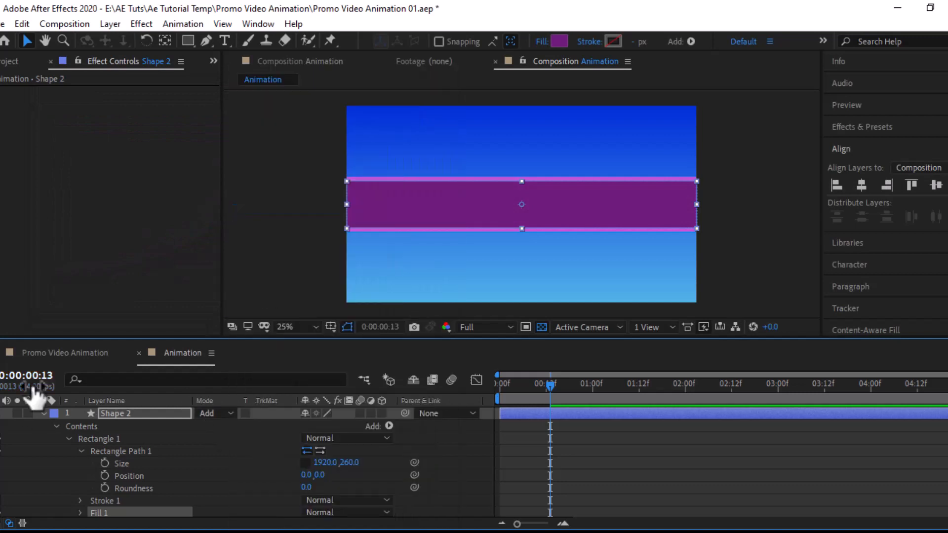
Step: Set Shape 2's Opacity to 80% and deselect all layers
{"action": "left_click", "coordinate": [43, 415]}
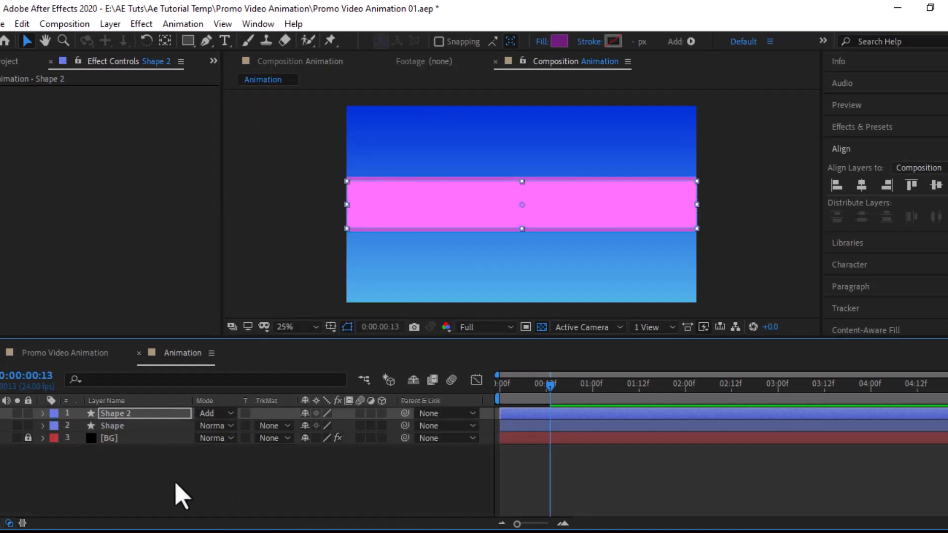
{"action": "left_click", "coordinate": [126, 494]}
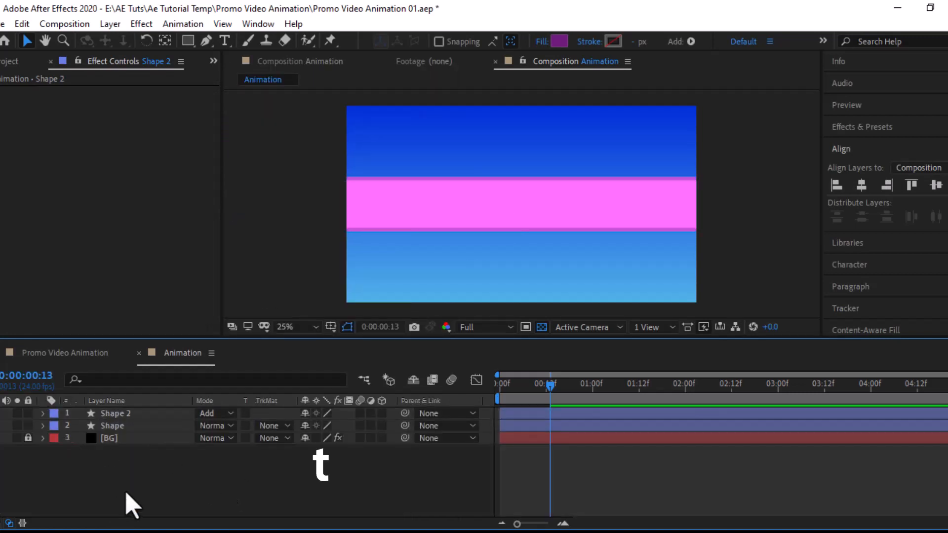
{"action": "left_click", "coordinate": [131, 413]}
{"action": "key", "text": "t"}
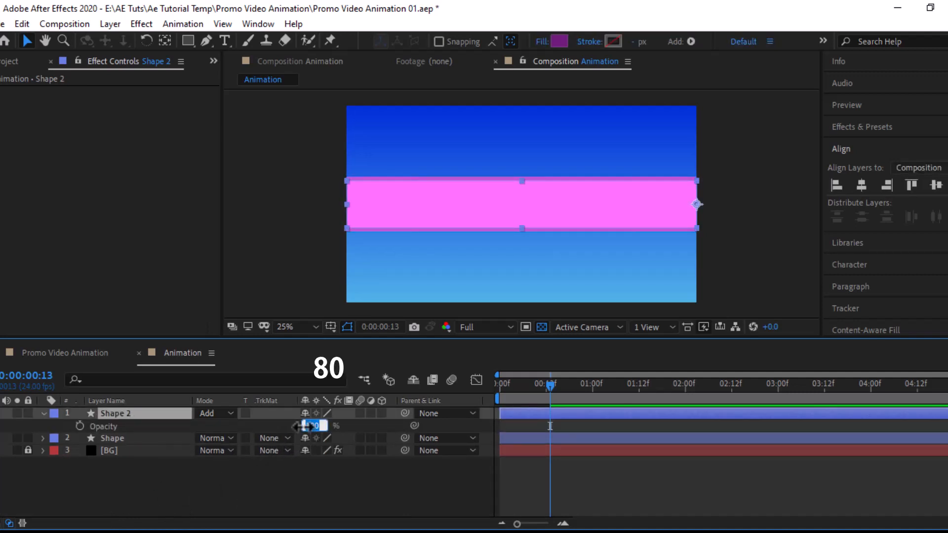
{"action": "left_click", "coordinate": [271, 487]}
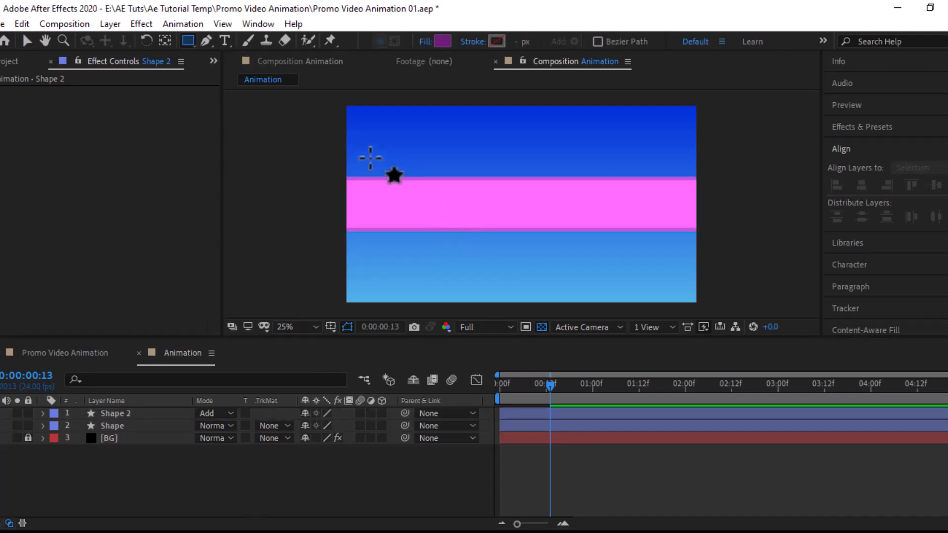
Step: Draw a white-filled square over the left side of the pink bar
{"action": "left_click", "coordinate": [443, 41]}
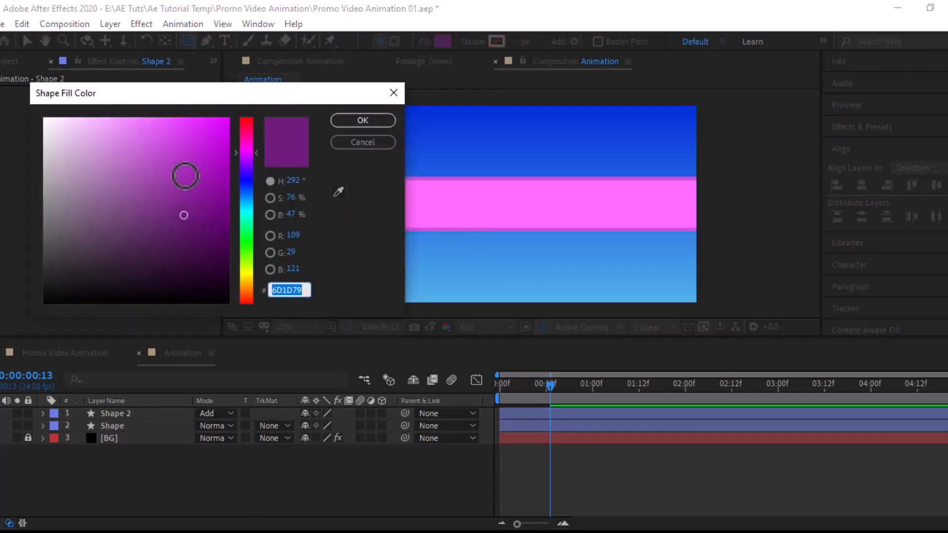
{"action": "left_click_drag", "start_coordinate": [187, 173], "coordinate": [21, 110]}
{"action": "left_click", "coordinate": [342, 121]}
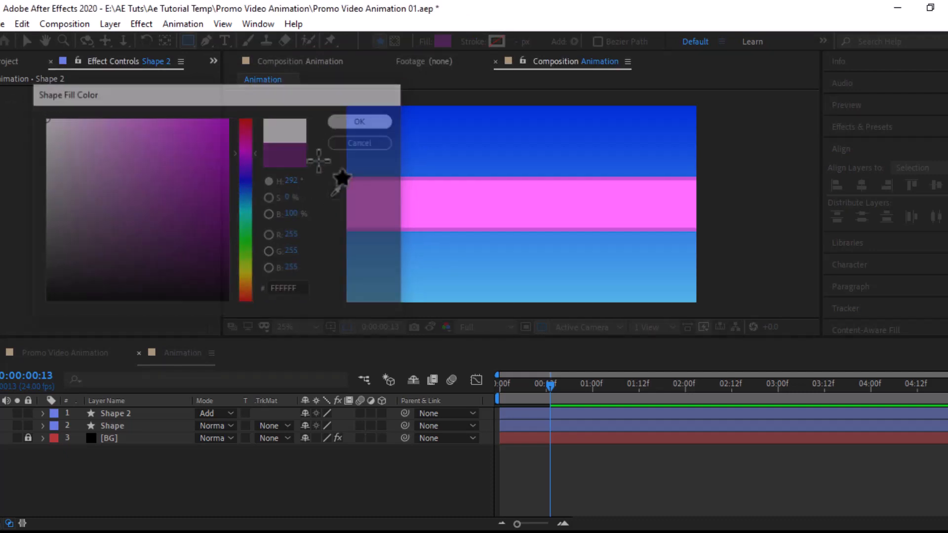
{"action": "left_click_drag", "start_coordinate": [360, 155], "coordinate": [424, 245]}
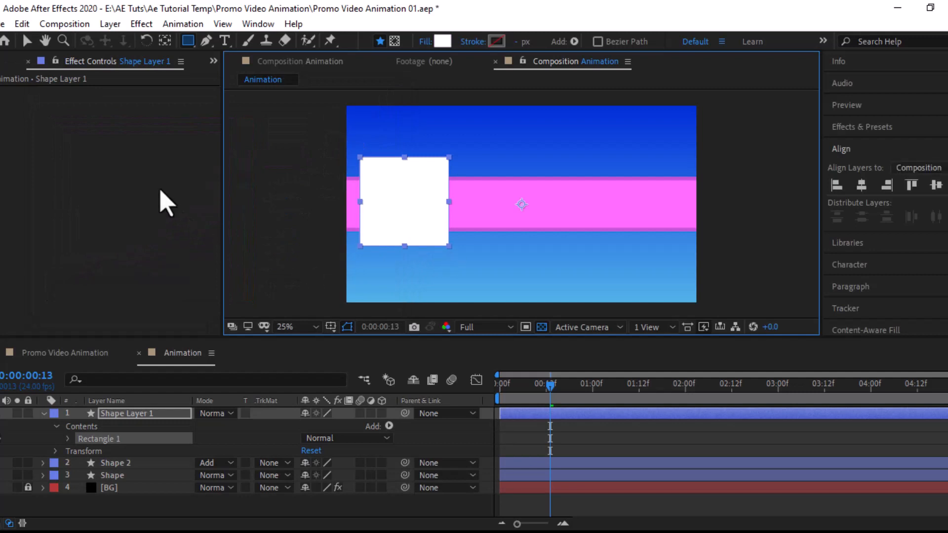
Step: Nudge the white square slightly and align it to the vertical centre of the comp
{"action": "left_click", "coordinate": [27, 41]}
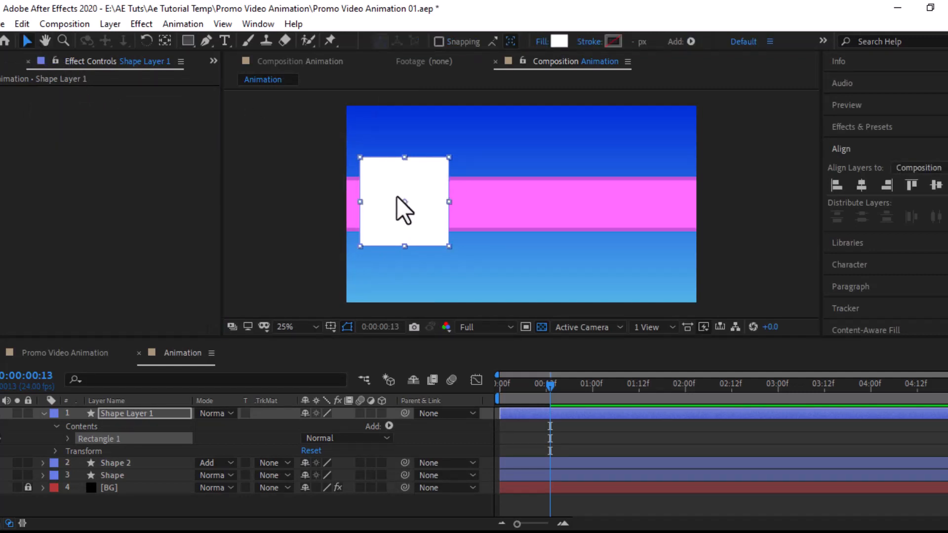
{"action": "left_click_drag", "start_coordinate": [419, 200], "coordinate": [429, 202]}
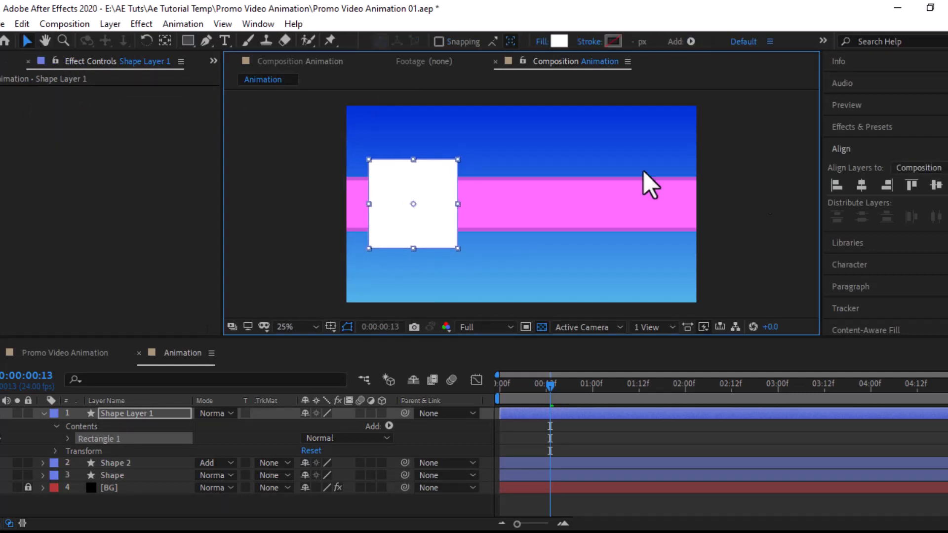
{"action": "left_click", "coordinate": [936, 185]}
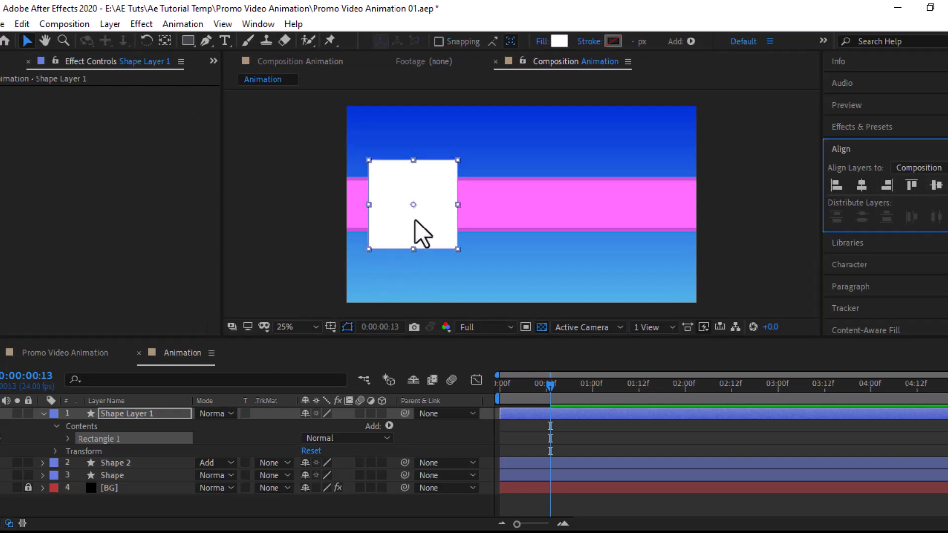
{"action": "left_click", "coordinate": [114, 413]}
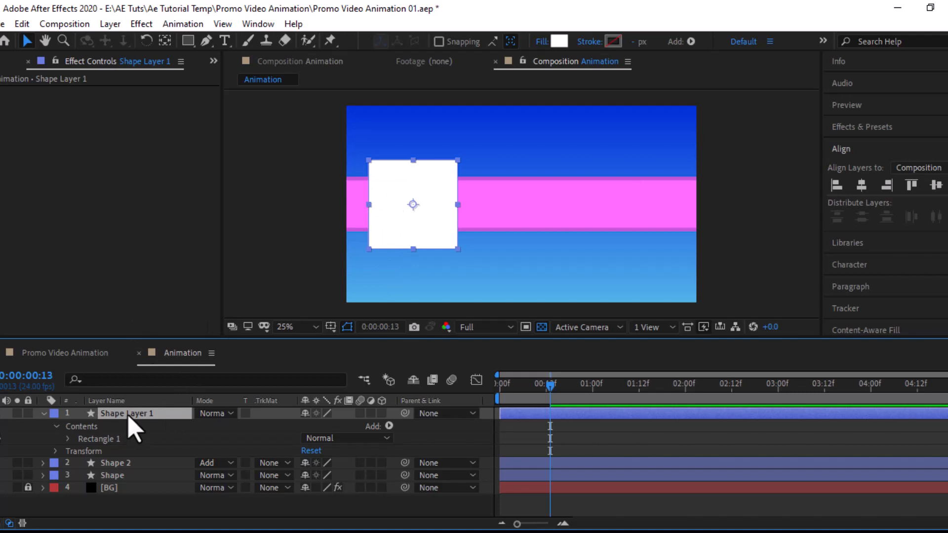
Step: Name the layer 'Text Shape' and set its Rectangle Path size to 500 x 500
{"action": "type", "text": "Text Shap"}
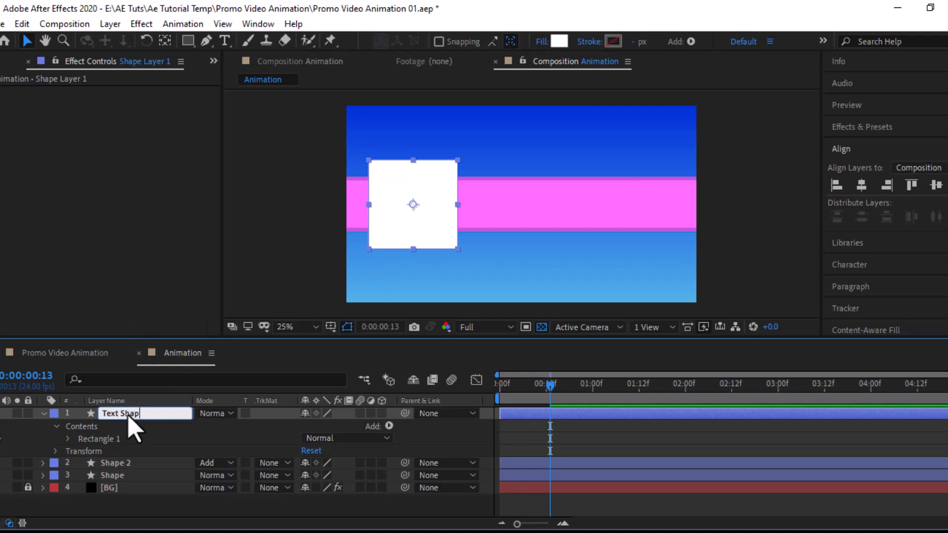
{"action": "type", "text": "e"}
{"action": "key", "text": "Return"}
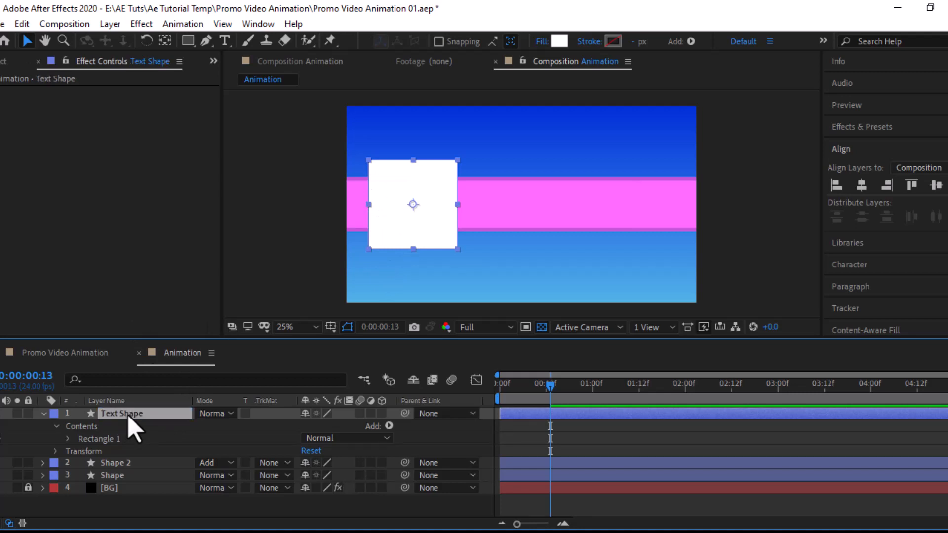
{"action": "left_click", "coordinate": [69, 439]}
{"action": "left_click", "coordinate": [81, 451]}
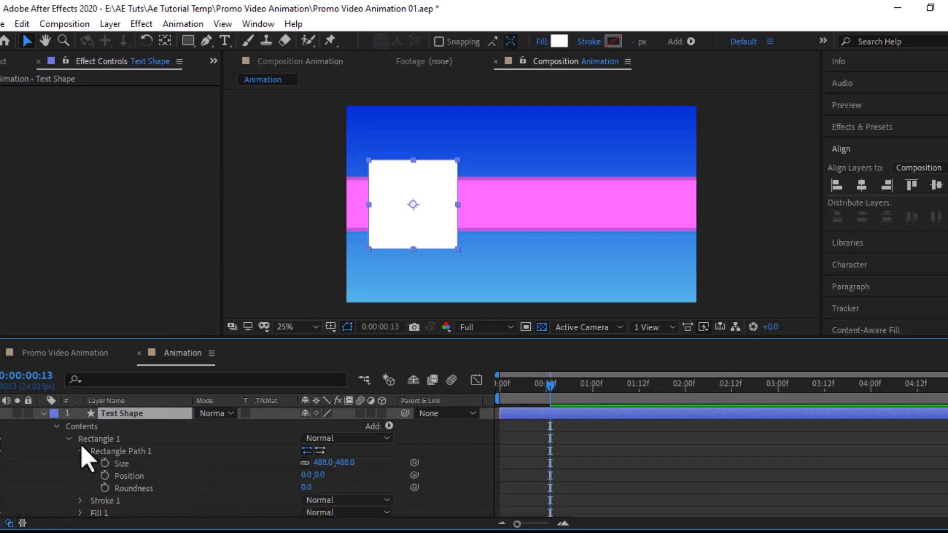
{"action": "left_click", "coordinate": [346, 463]}
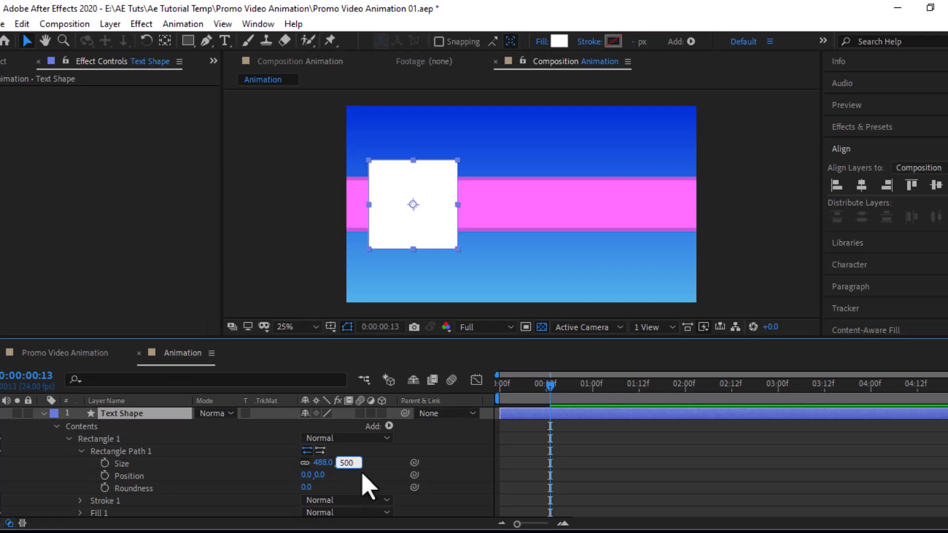
{"action": "left_click", "coordinate": [374, 464]}
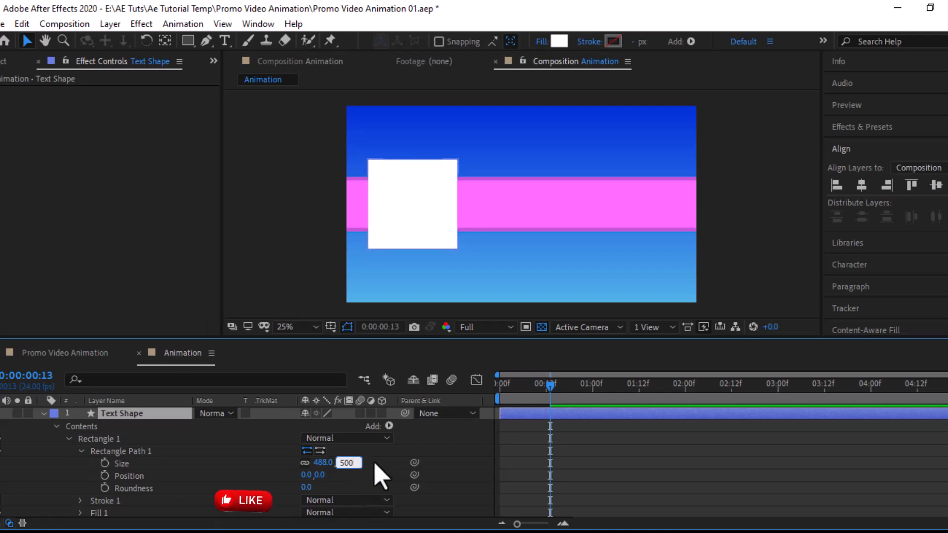
{"action": "left_click", "coordinate": [43, 413]}
{"action": "left_click", "coordinate": [130, 414]}
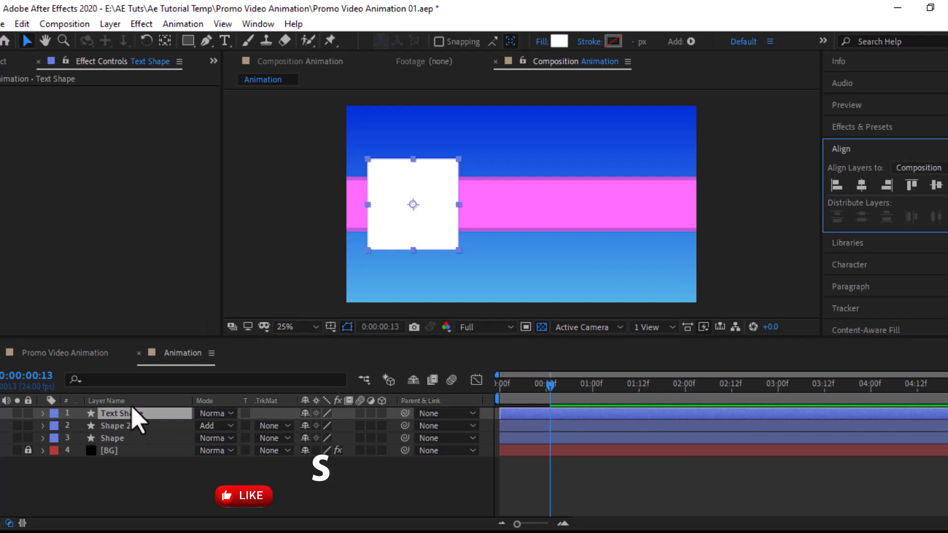
Step: Keyframe the Text Shape square's scale to grow from 0% to 100%
{"action": "key", "text": "s"}
{"action": "left_click", "coordinate": [79, 425]}
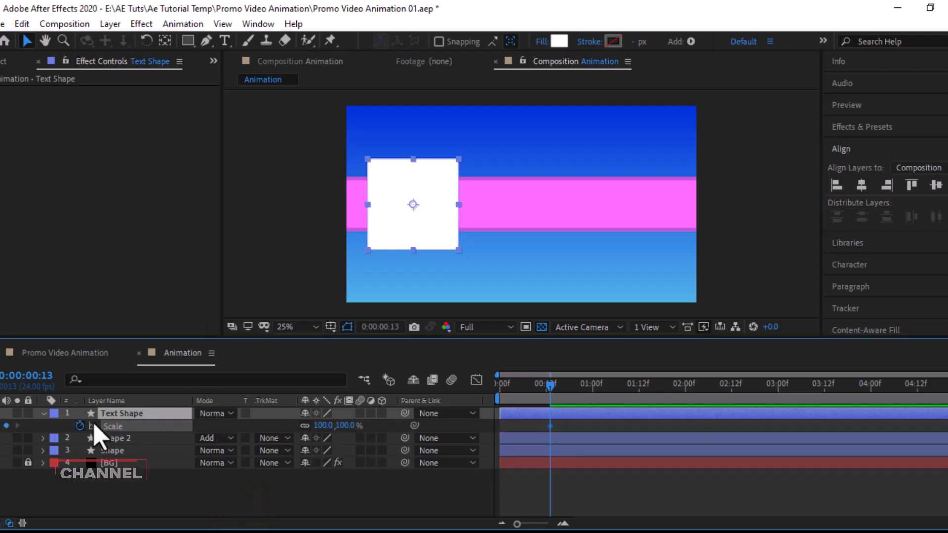
{"action": "mouse_move", "coordinate": [553, 386]}
{"action": "left_mouse_down"}
{"action": "mouse_move", "coordinate": [533, 387]}
{"action": "mouse_move", "coordinate": [550, 383]}
{"action": "left_mouse_up"}
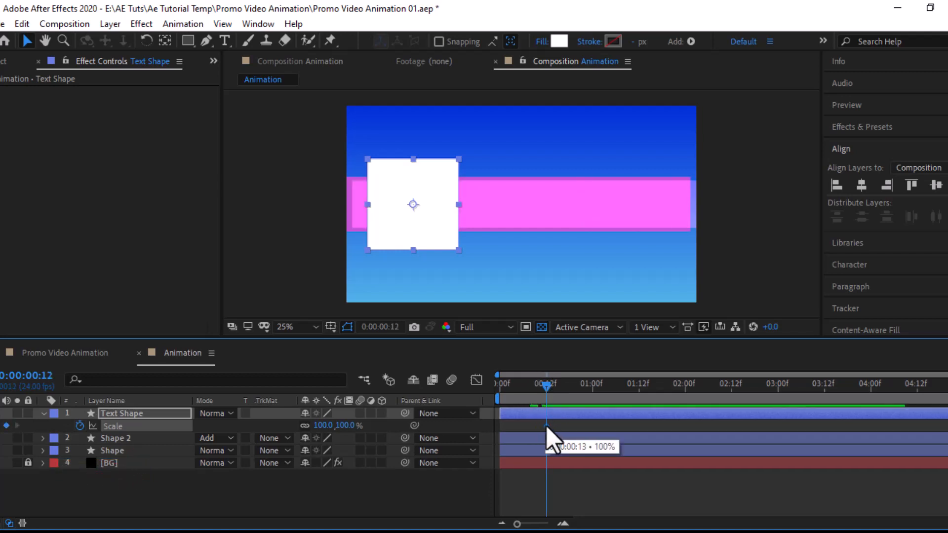
{"action": "left_click_drag", "start_coordinate": [547, 388], "coordinate": [594, 393]}
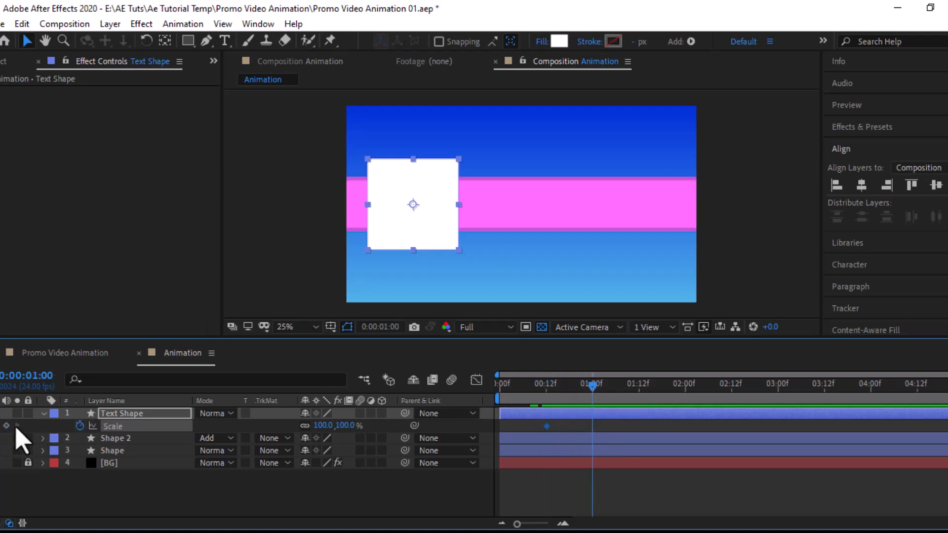
{"action": "left_click", "coordinate": [2, 429]}
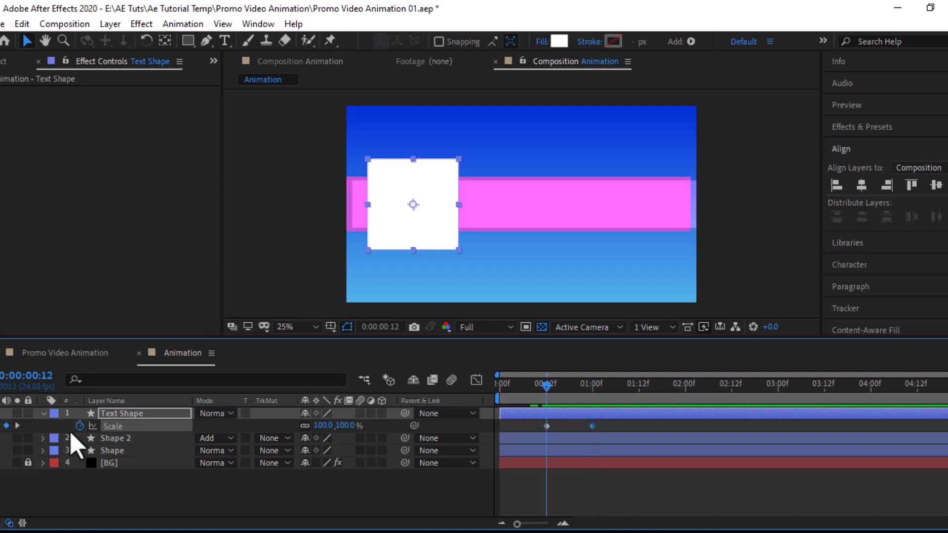
{"action": "left_click", "coordinate": [346, 425]}
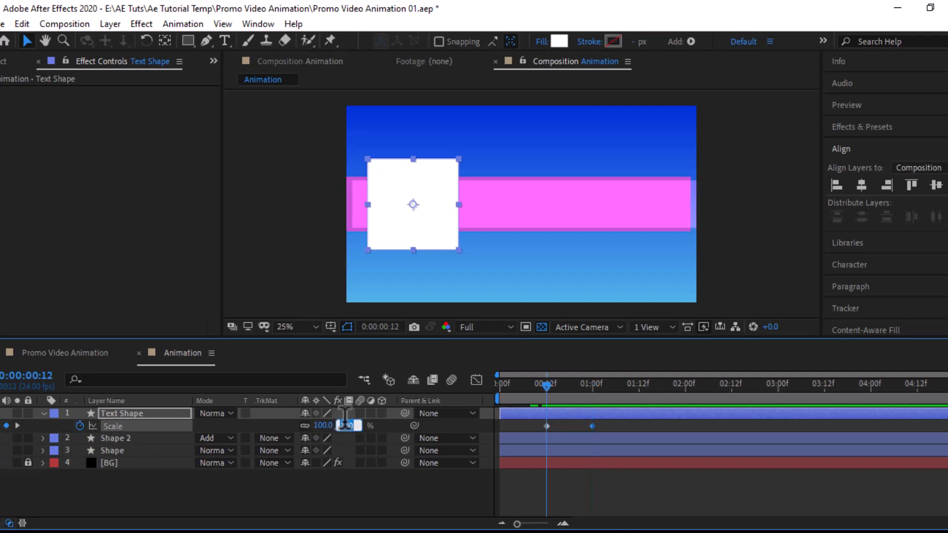
{"action": "left_click", "coordinate": [402, 426]}
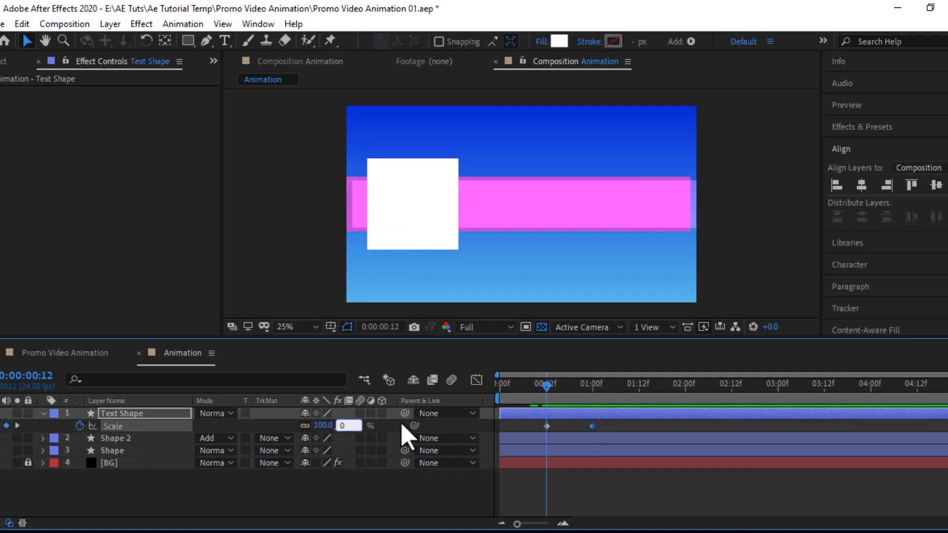
Step: Apply Easy Ease to both scale keyframes and preview the square growing in
{"action": "left_click_drag", "start_coordinate": [604, 421], "coordinate": [544, 428]}
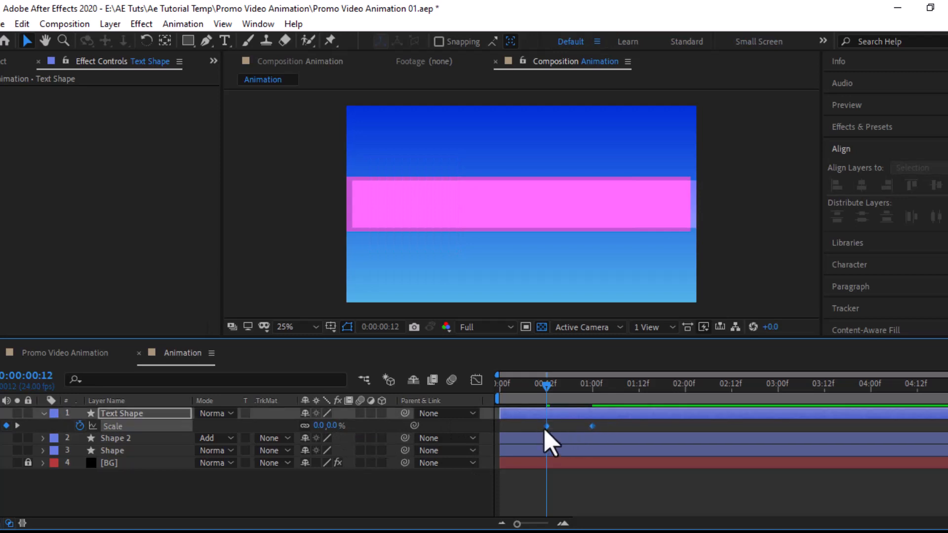
{"action": "right_click", "coordinate": [600, 428]}
{"action": "mouse_move", "coordinate": [662, 415]}
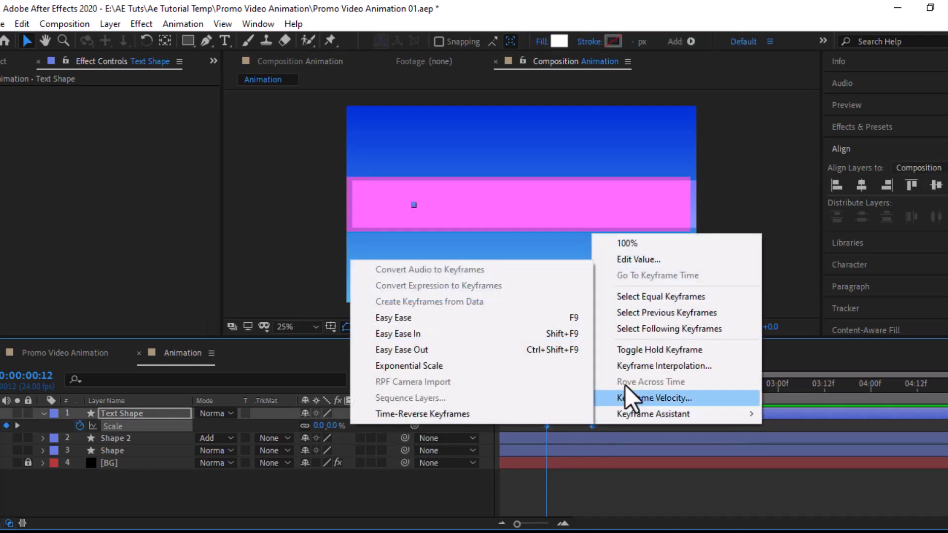
{"action": "left_click", "coordinate": [386, 318]}
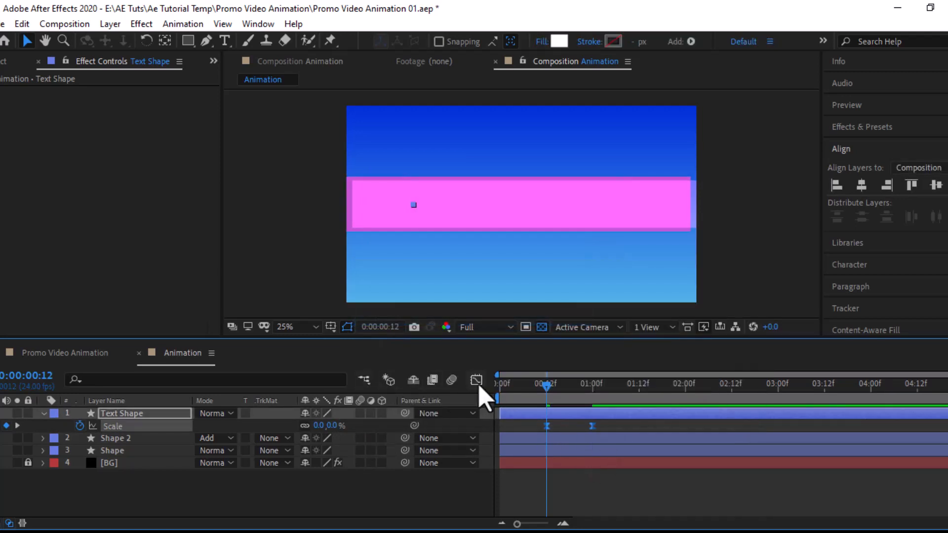
{"action": "key", "text": "F9"}
{"action": "left_click_drag", "start_coordinate": [554, 387], "coordinate": [871, 388]}
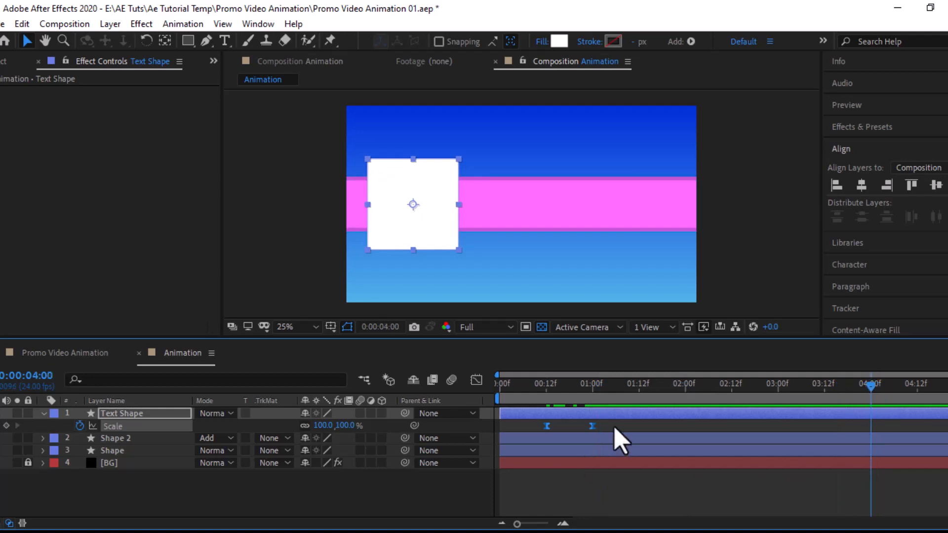
Step: Make the square shrink out with a 100% scale keyframe at 4:00 and 0% at 4:12
{"action": "left_click_drag", "start_coordinate": [621, 423], "coordinate": [590, 447]}
{"action": "key", "text": "ctrl+c"}
{"action": "key", "text": "ctrl+v"}
{"action": "left_click_drag", "start_coordinate": [891, 386], "coordinate": [923, 391]}
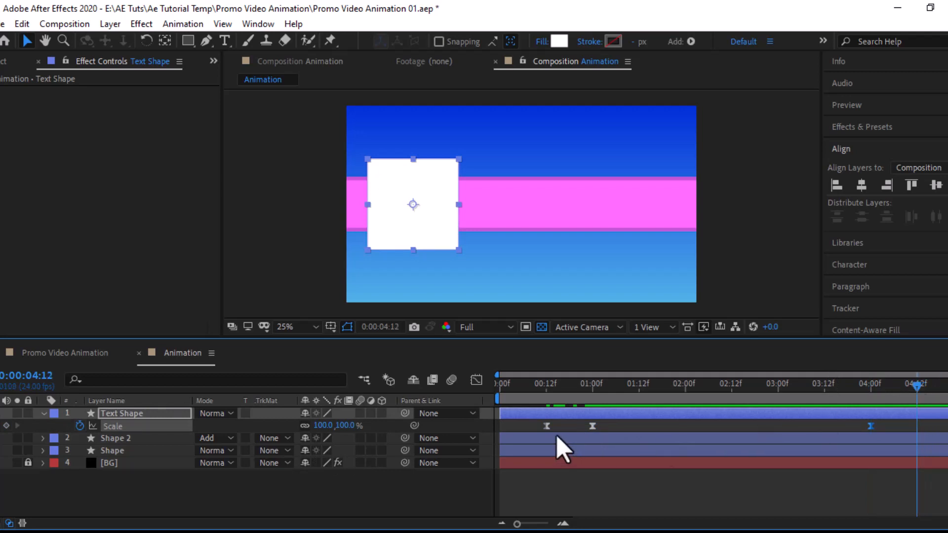
{"action": "left_click_drag", "start_coordinate": [558, 422], "coordinate": [525, 438]}
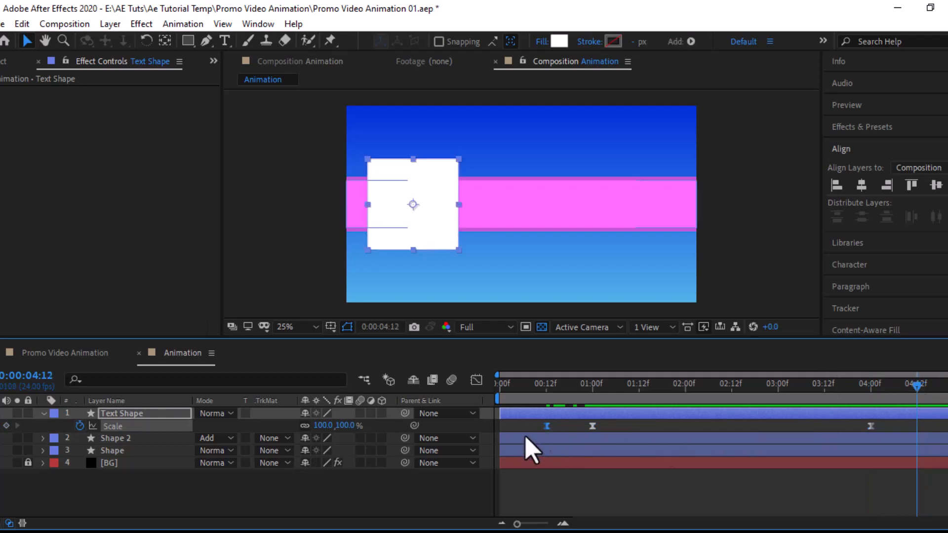
{"action": "key", "text": "ctrl+v"}
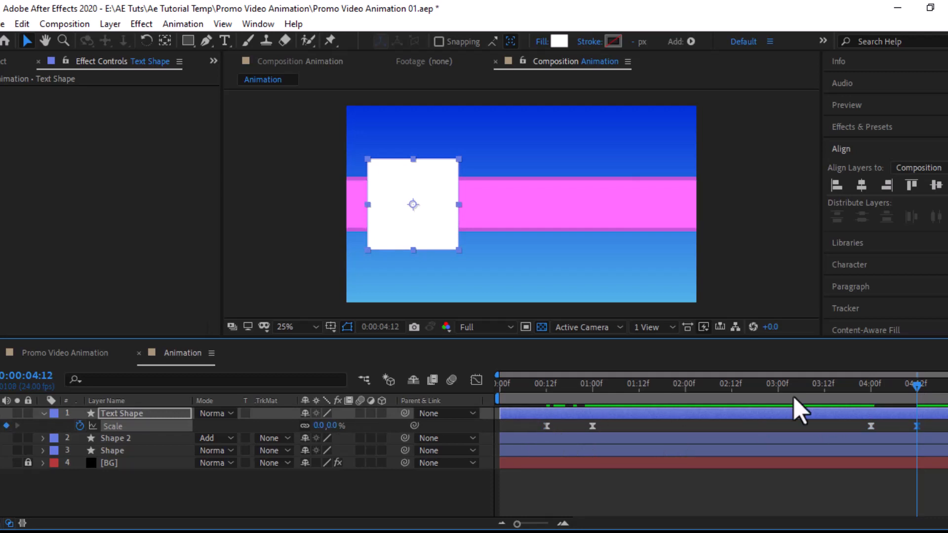
{"action": "key", "text": "u"}
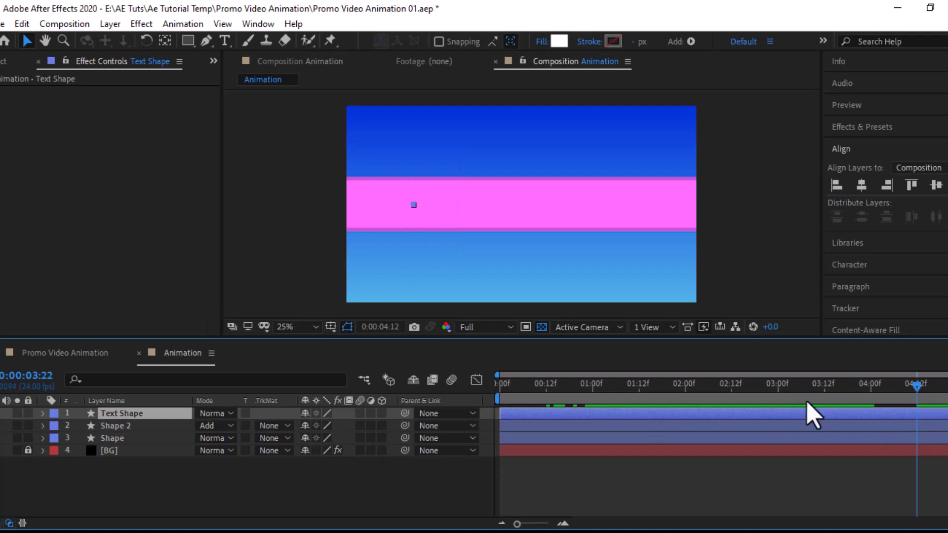
{"action": "left_click_drag", "start_coordinate": [807, 402], "coordinate": [739, 398]}
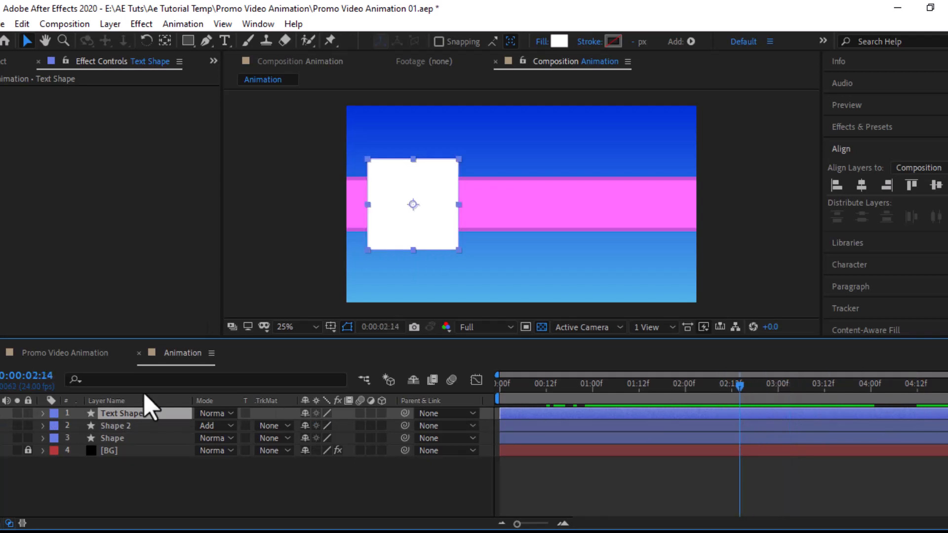
Step: Duplicate Text Shape through the Edit menu and rename the new layer Stroke
{"action": "left_click", "coordinate": [22, 24]}
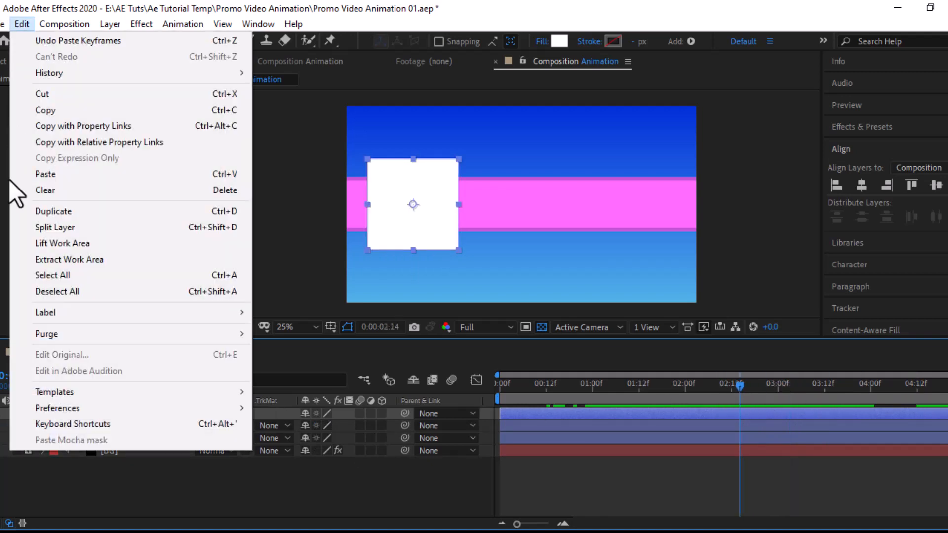
{"action": "left_click", "coordinate": [59, 214]}
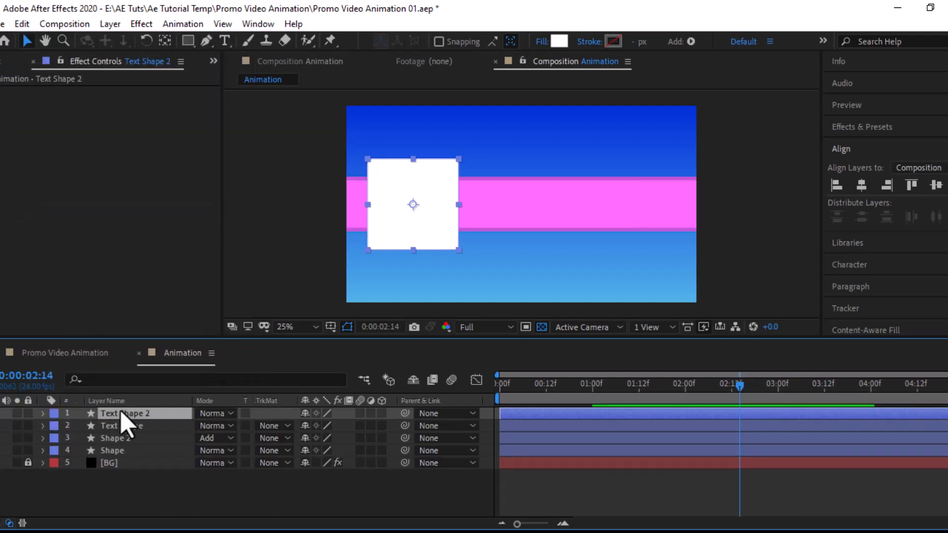
{"action": "key", "text": "Return"}
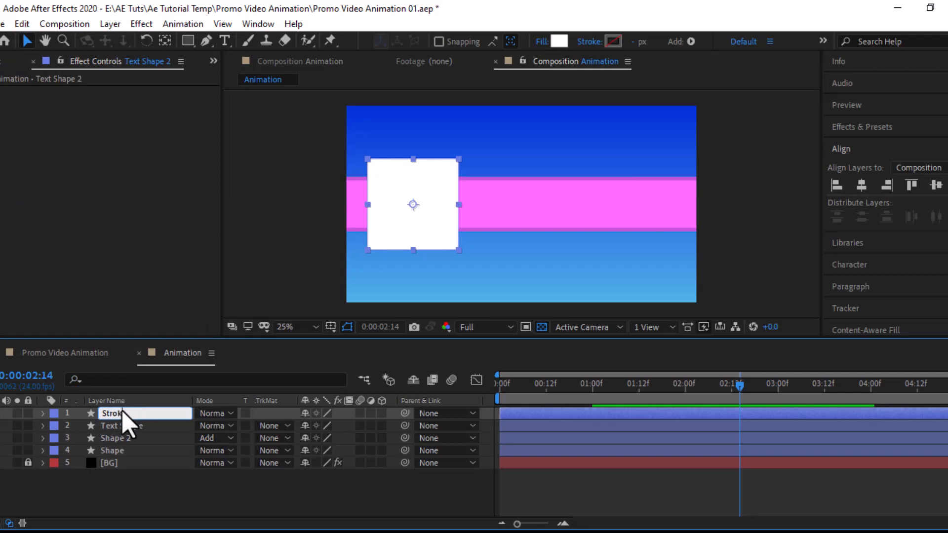
{"action": "key", "text": "Return"}
{"action": "key", "text": "Return"}
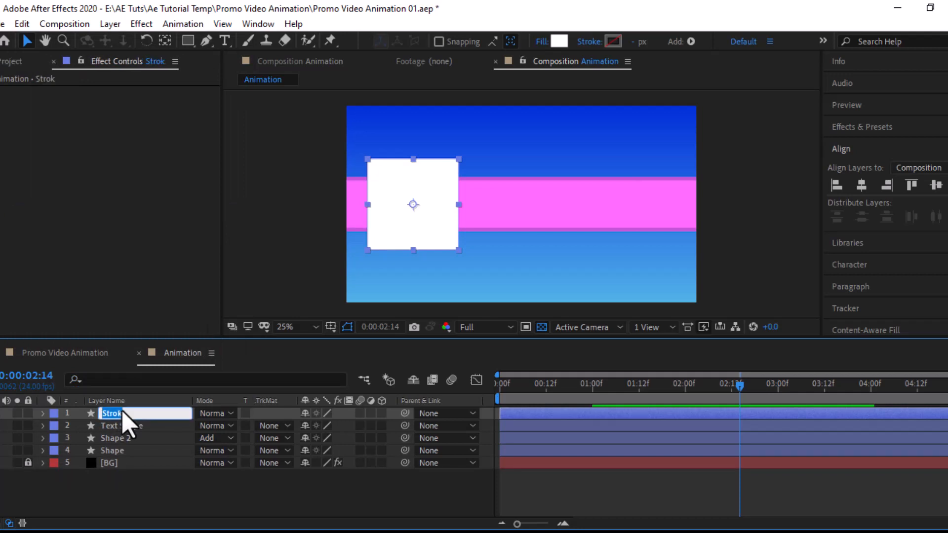
{"action": "type", "text": "e"}
{"action": "key", "text": "Return"}
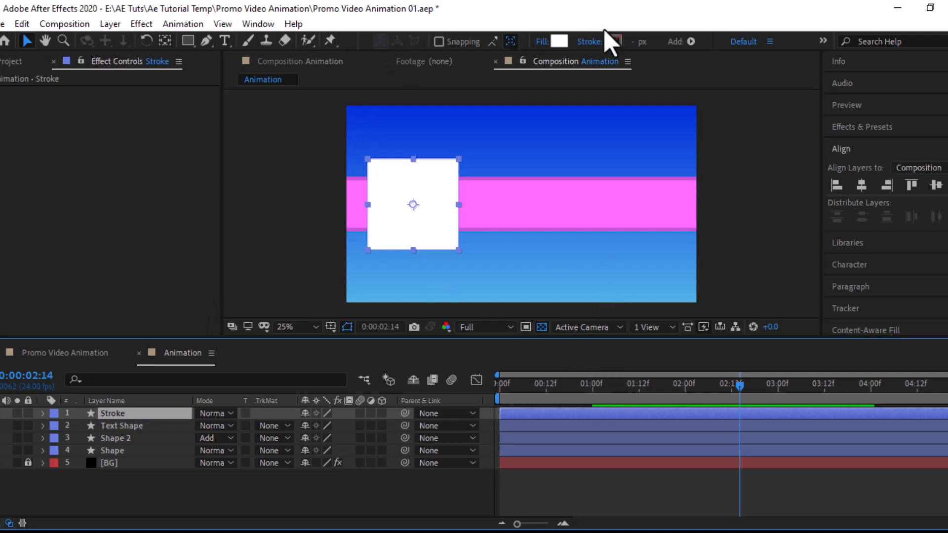
Step: Set the Stroke layer's fill to None and its stroke colour to black
{"action": "left_click", "coordinate": [544, 42]}
{"action": "left_click", "coordinate": [410, 232]}
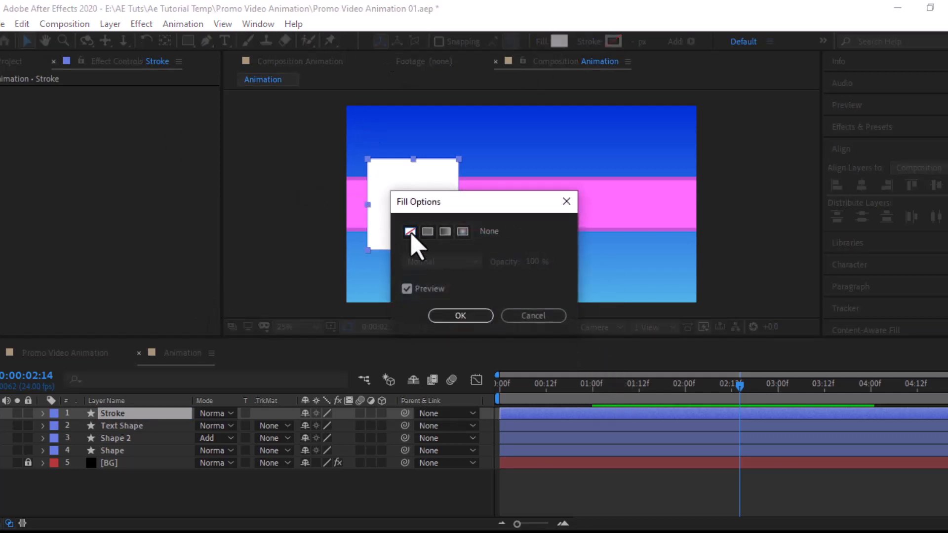
{"action": "left_click", "coordinate": [474, 318]}
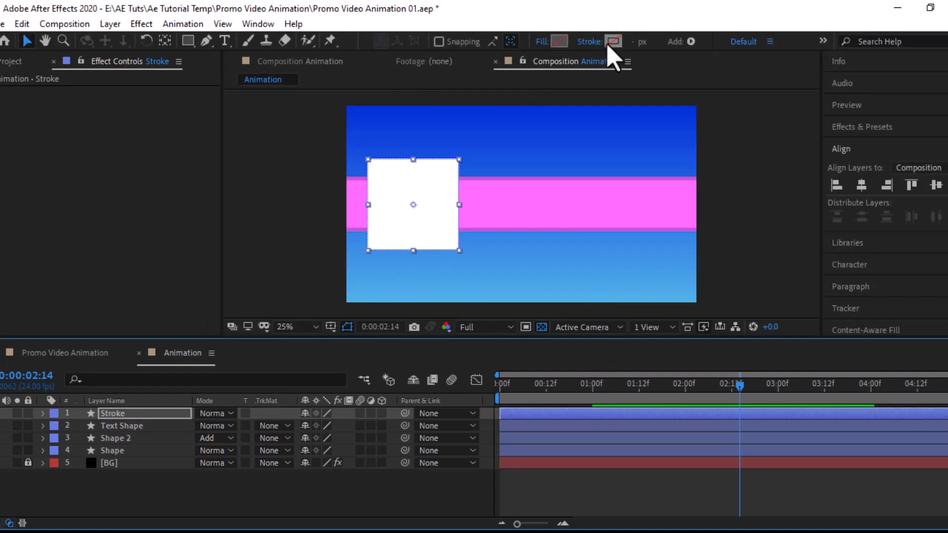
{"action": "left_click", "coordinate": [612, 41]}
{"action": "mouse_move", "coordinate": [208, 201]}
{"action": "left_mouse_down"}
{"action": "mouse_move", "coordinate": [161, 252]}
{"action": "mouse_move", "coordinate": [43, 303]}
{"action": "left_mouse_up"}
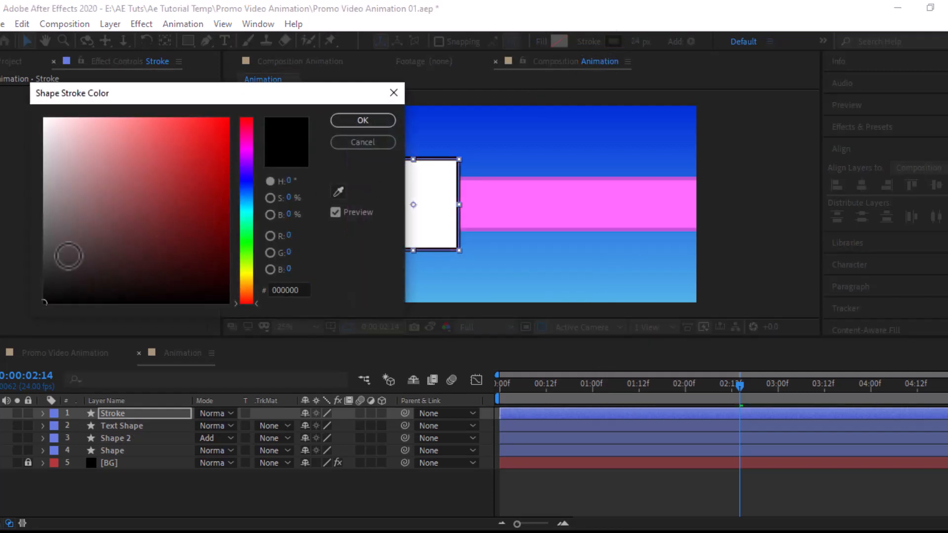
{"action": "left_click", "coordinate": [366, 122]}
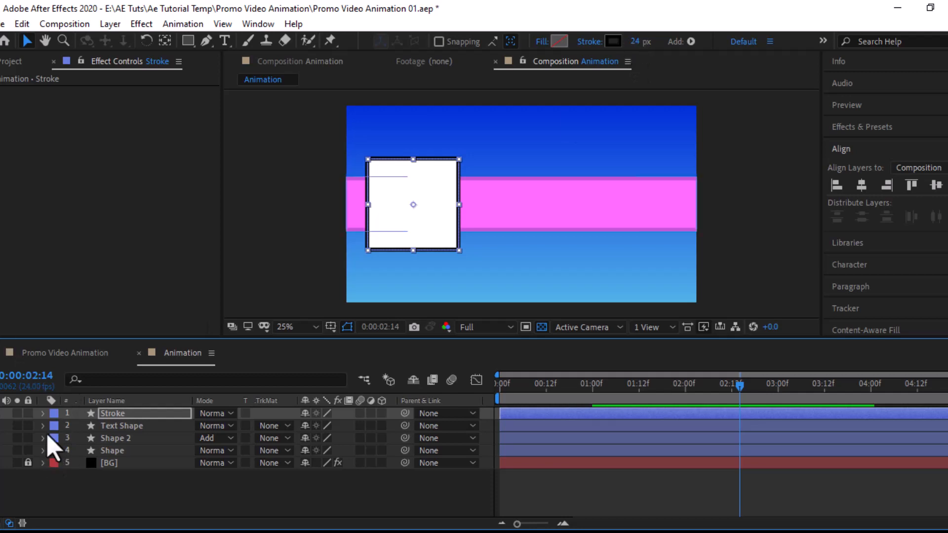
{"action": "left_click", "coordinate": [42, 413]}
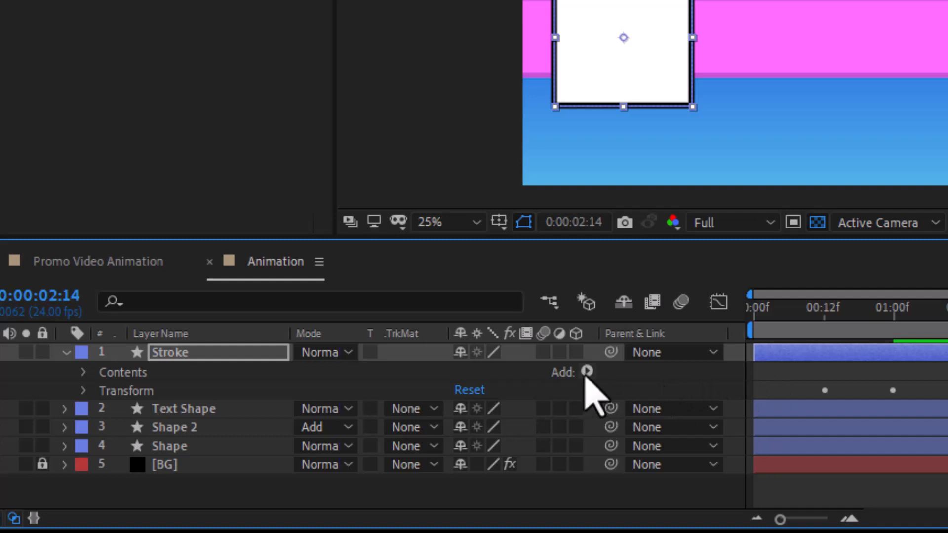
Step: Add Trim Paths to the Stroke rectangle with End 20% and Offset about 54°
{"action": "left_click", "coordinate": [587, 373]}
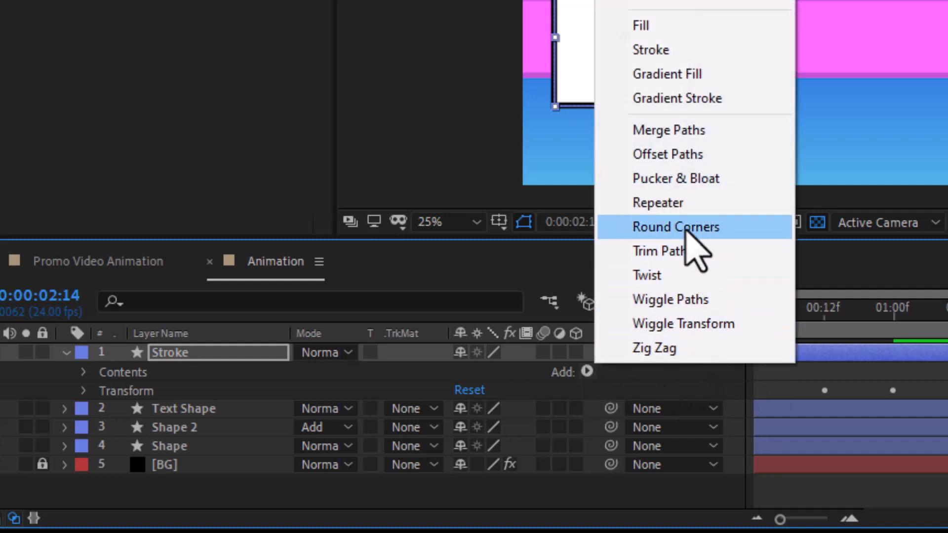
{"action": "left_click", "coordinate": [625, 255]}
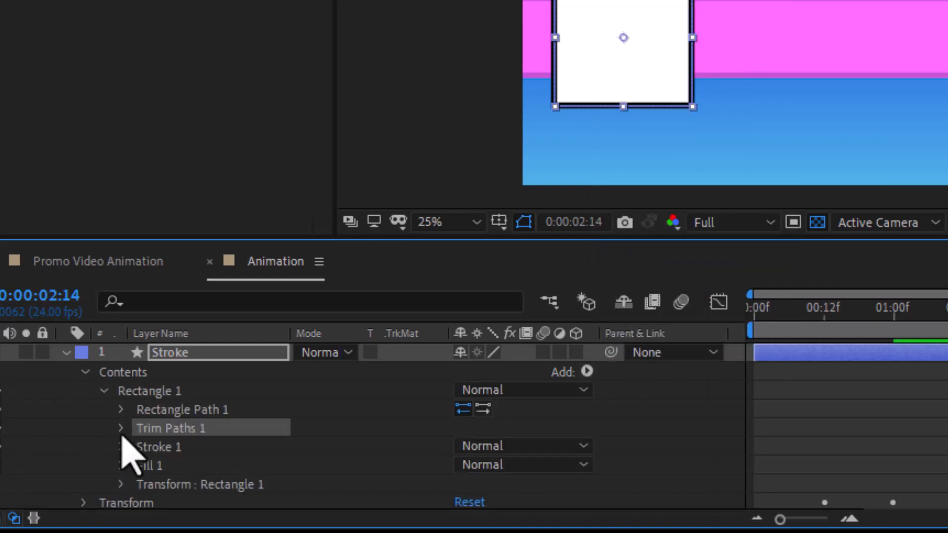
{"action": "left_click", "coordinate": [122, 429]}
{"action": "mouse_move", "coordinate": [466, 461]}
{"action": "left_mouse_down"}
{"action": "mouse_move", "coordinate": [475, 459]}
{"action": "mouse_move", "coordinate": [399, 470]}
{"action": "left_mouse_up"}
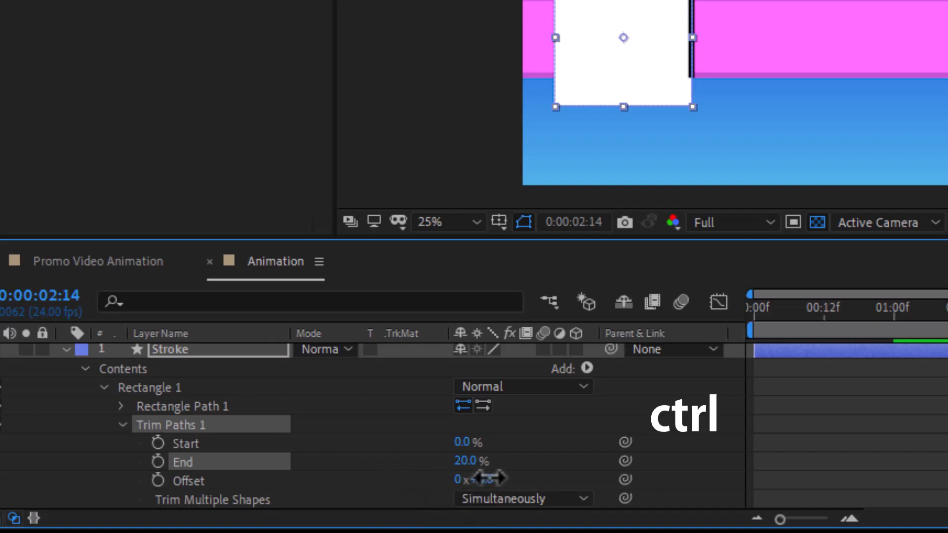
{"action": "left_click_drag", "start_coordinate": [486, 478], "coordinate": [542, 467]}
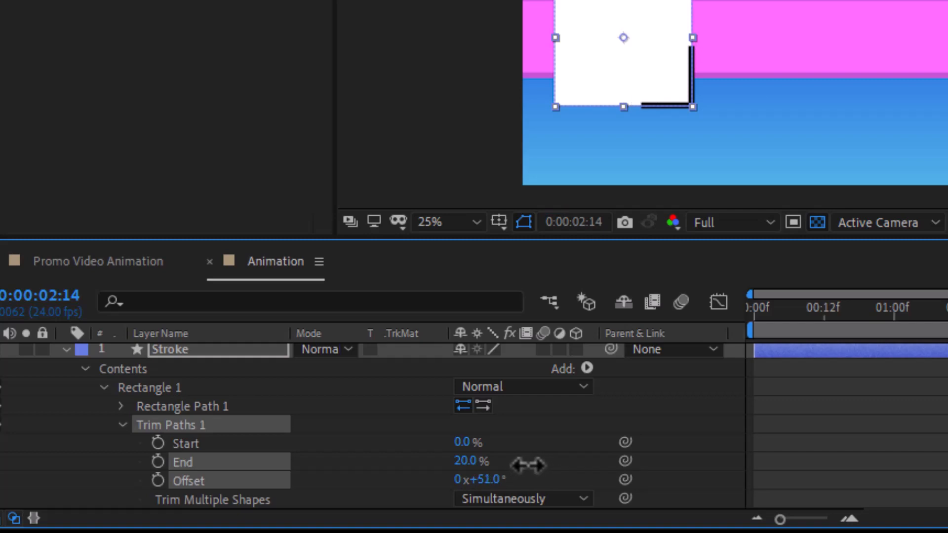
{"action": "mouse_move", "coordinate": [513, 465]}
{"action": "left_mouse_down"}
{"action": "mouse_move", "coordinate": [484, 464]}
{"action": "mouse_move", "coordinate": [539, 464]}
{"action": "left_mouse_up"}
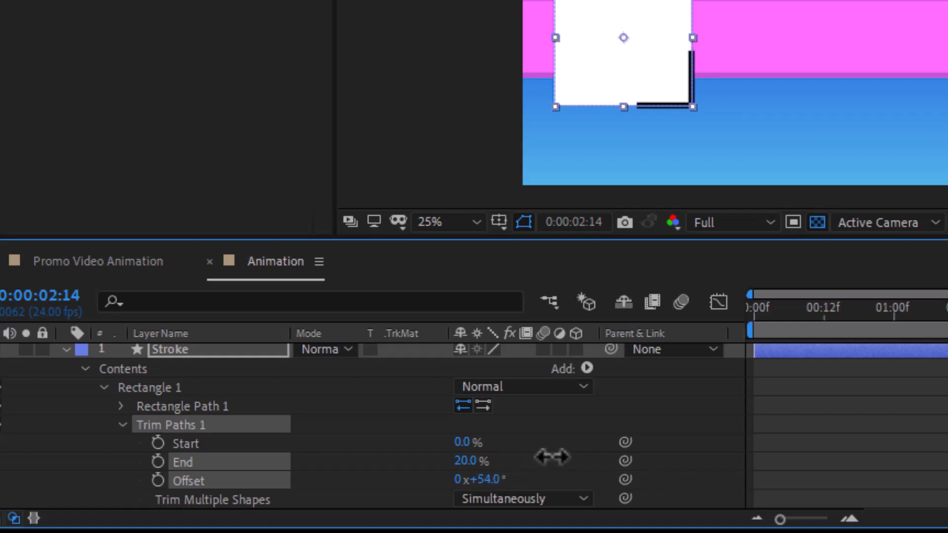
Step: Collapse the Trim Paths properties and select the Rectangle 1 group
{"action": "left_click", "coordinate": [511, 461], "text": "ctrl"}
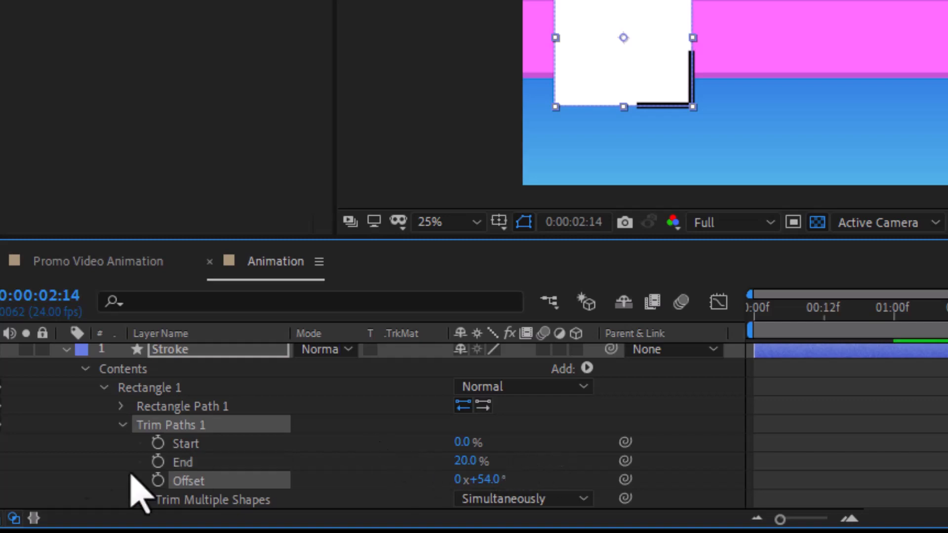
{"action": "left_click", "coordinate": [122, 425]}
{"action": "left_click", "coordinate": [168, 406]}
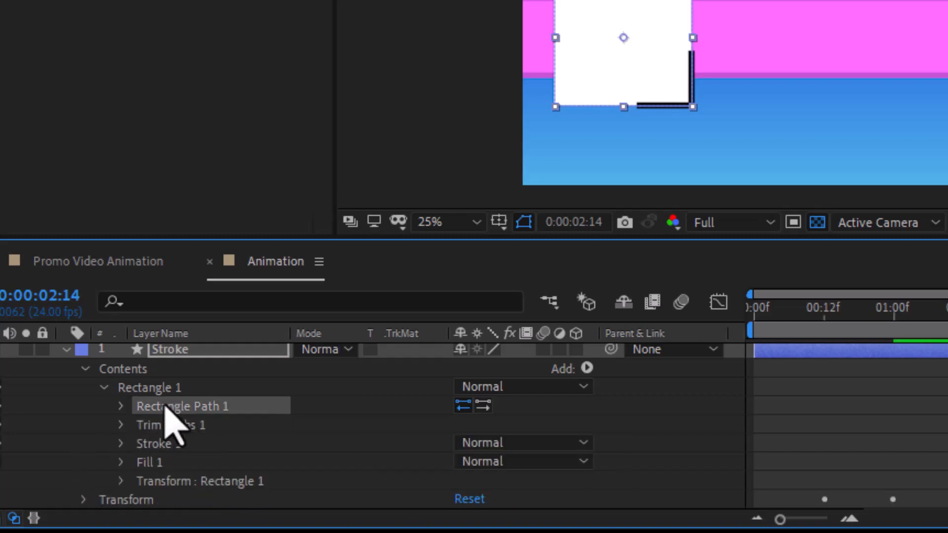
{"action": "left_click", "coordinate": [103, 388]}
{"action": "left_click", "coordinate": [165, 390]}
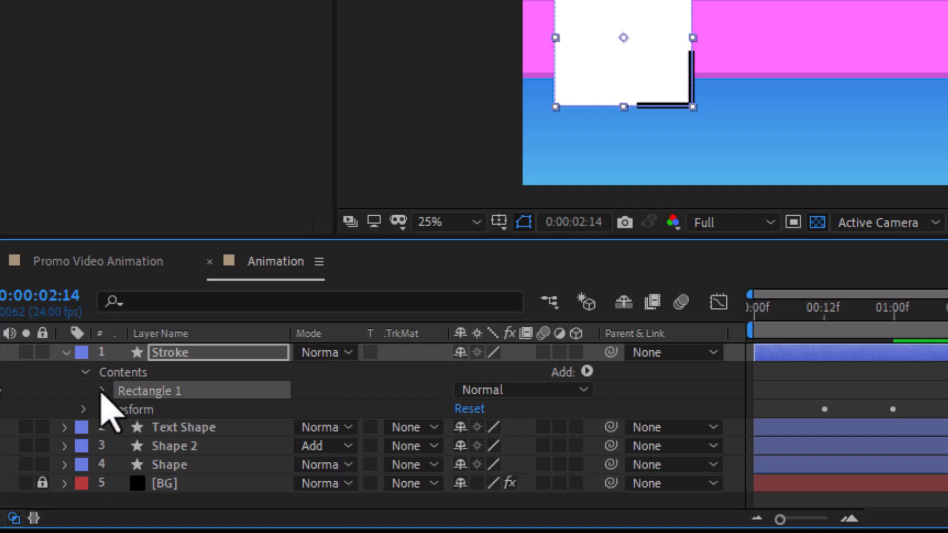
{"action": "left_click", "coordinate": [103, 389]}
{"action": "left_click", "coordinate": [165, 410]}
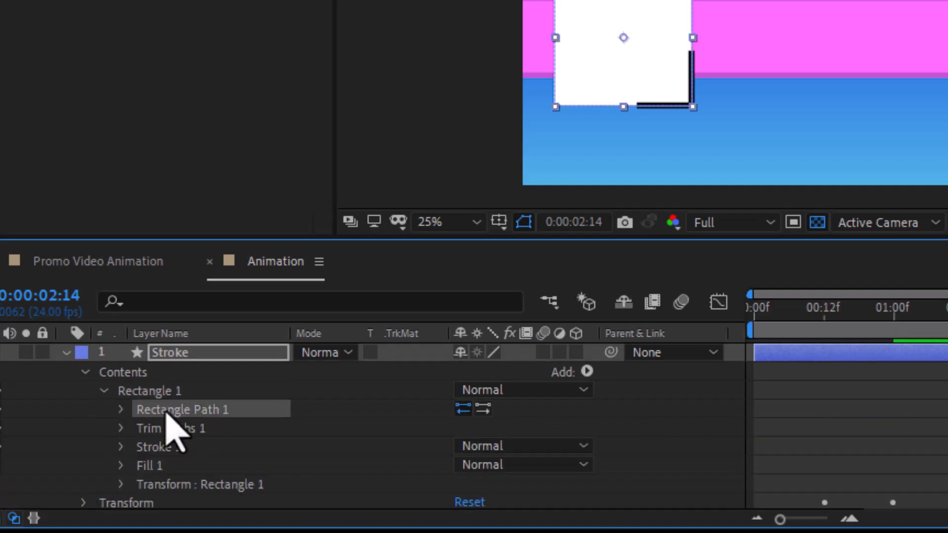
{"action": "left_click", "coordinate": [145, 395]}
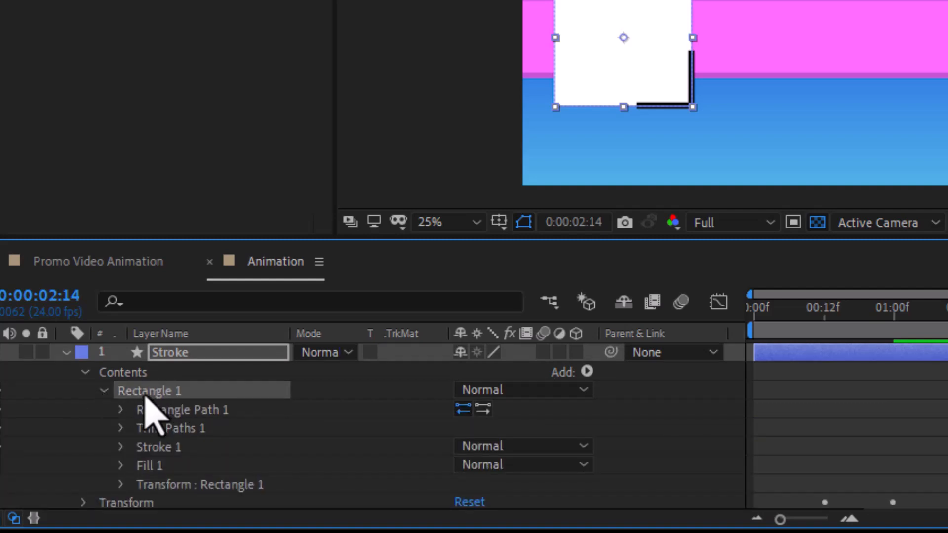
Step: Duplicate Rectangle 1 three times and offset Rectangle 2's segment onto another corner
{"action": "key", "text": "ctrl+d"}
{"action": "key", "text": "ctrl+d"}
{"action": "key", "text": "ctrl+d"}
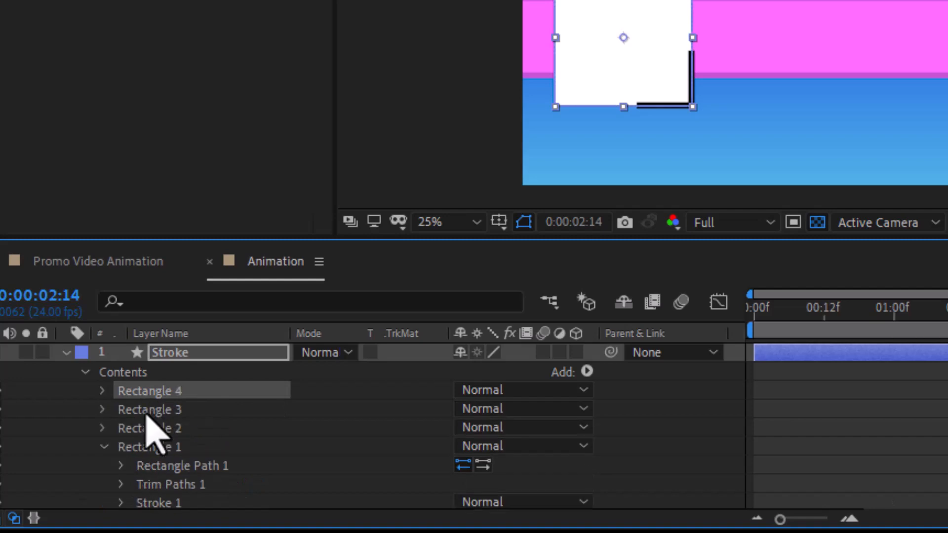
{"action": "left_click", "coordinate": [103, 428]}
{"action": "scroll", "coordinate": [110, 447], "scroll_direction": "down", "scroll_amount": 1}
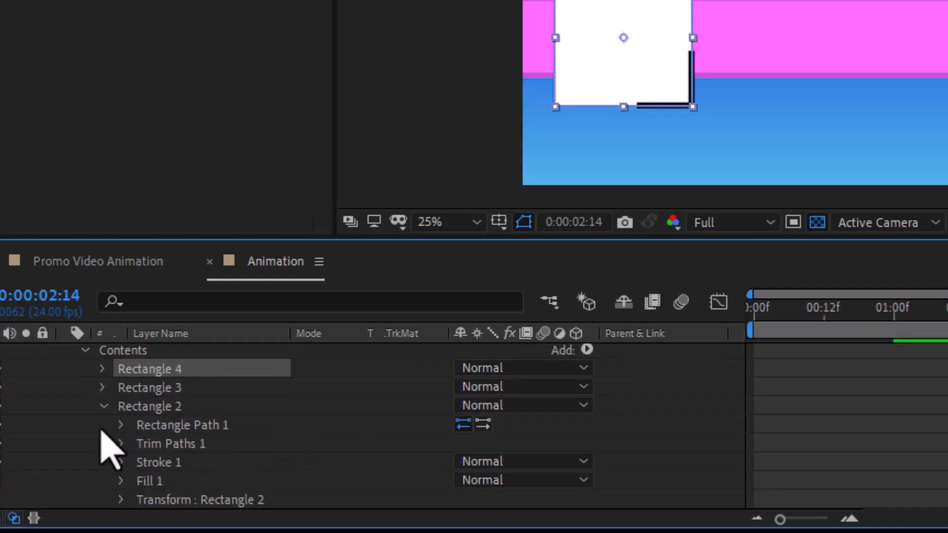
{"action": "left_click", "coordinate": [120, 446]}
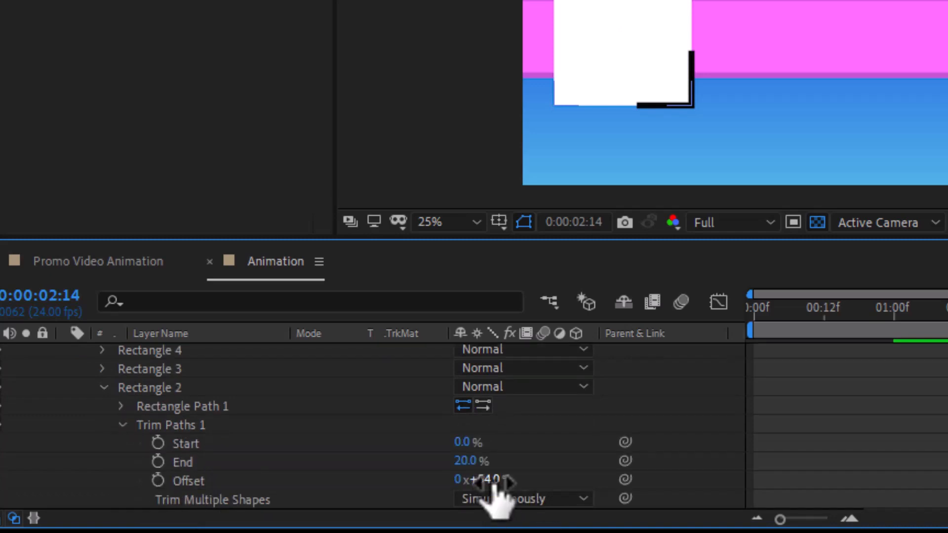
{"action": "mouse_move", "coordinate": [499, 481]}
{"action": "left_mouse_down"}
{"action": "mouse_move", "coordinate": [611, 468]}
{"action": "mouse_move", "coordinate": [553, 474]}
{"action": "left_mouse_up"}
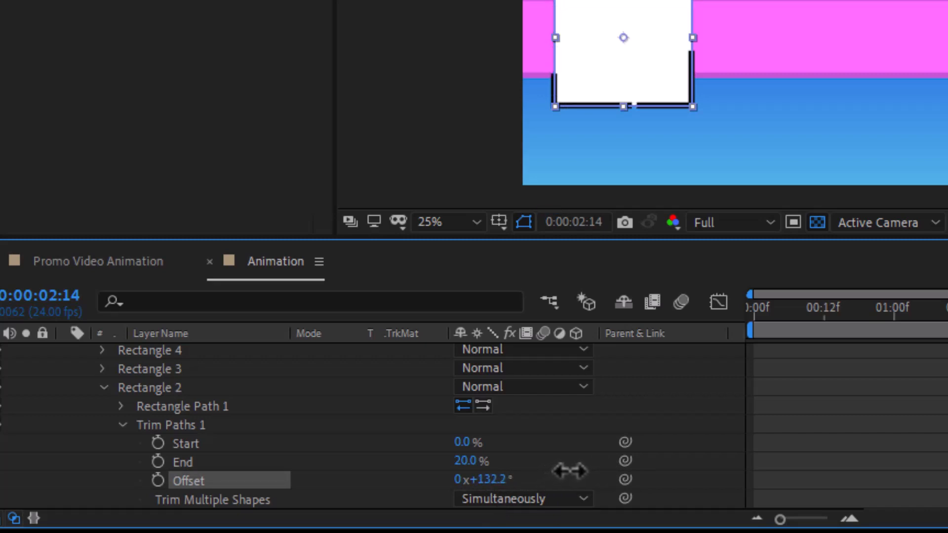
{"action": "left_click_drag", "start_coordinate": [590, 466], "coordinate": [745, 465]}
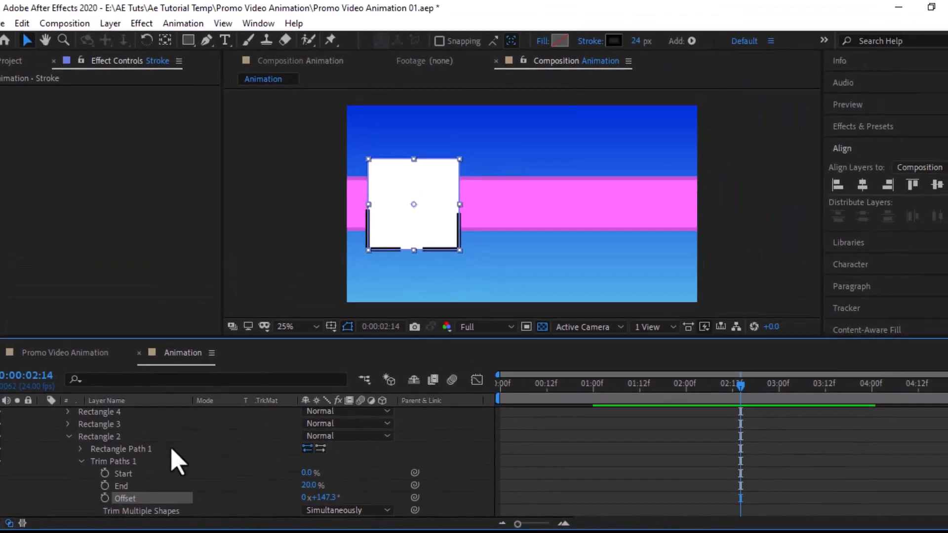
Step: Offset Rectangle 3's trimmed segment onto a third corner of the square
{"action": "left_click", "coordinate": [102, 369]}
{"action": "left_click", "coordinate": [123, 387]}
{"action": "scroll", "coordinate": [98, 518], "scroll_direction": "down", "scroll_amount": 2}
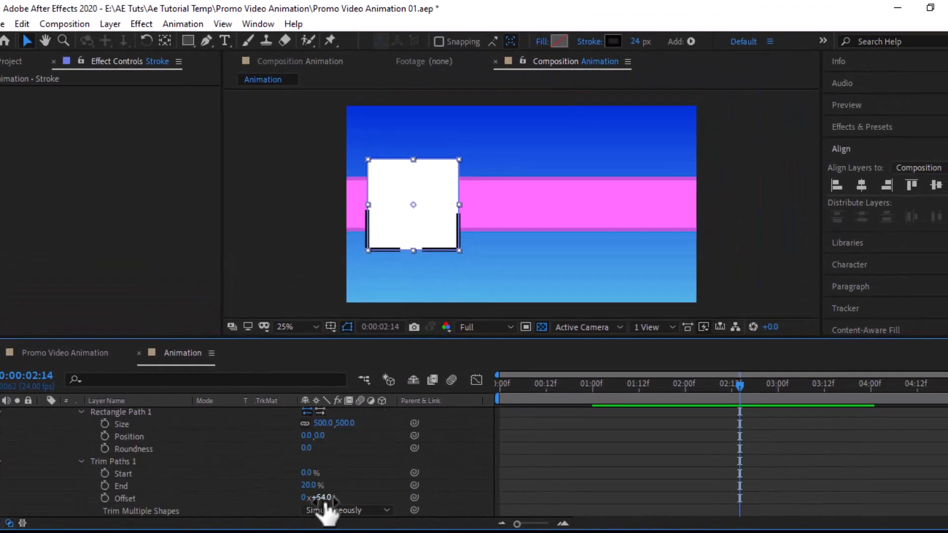
{"action": "left_click", "coordinate": [309, 497]}
{"action": "mouse_move", "coordinate": [308, 497]}
{"action": "left_mouse_down"}
{"action": "mouse_move", "coordinate": [317, 507]}
{"action": "mouse_move", "coordinate": [295, 502]}
{"action": "left_mouse_up"}
{"action": "mouse_move", "coordinate": [230, 513]}
{"action": "left_mouse_down"}
{"action": "mouse_move", "coordinate": [198, 513]}
{"action": "mouse_move", "coordinate": [382, 509]}
{"action": "left_mouse_up"}
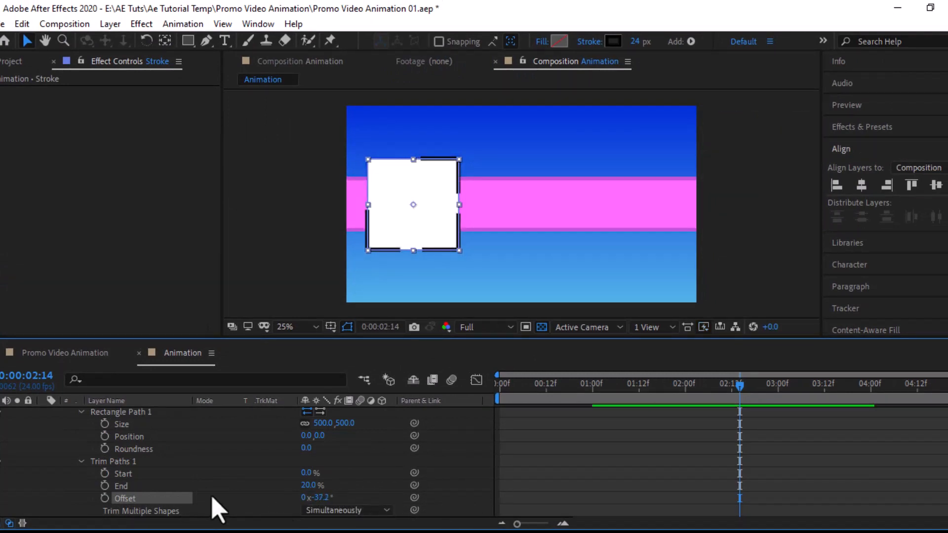
Step: Offset Rectangle 4's segment to 232.9° for the last corner and collapse the Stroke layer
{"action": "scroll", "coordinate": [218, 508], "scroll_direction": "up", "scroll_amount": 3}
{"action": "left_click", "coordinate": [69, 439]}
{"action": "left_click", "coordinate": [81, 451]}
{"action": "left_click", "coordinate": [81, 451]}
{"action": "left_click", "coordinate": [81, 461]}
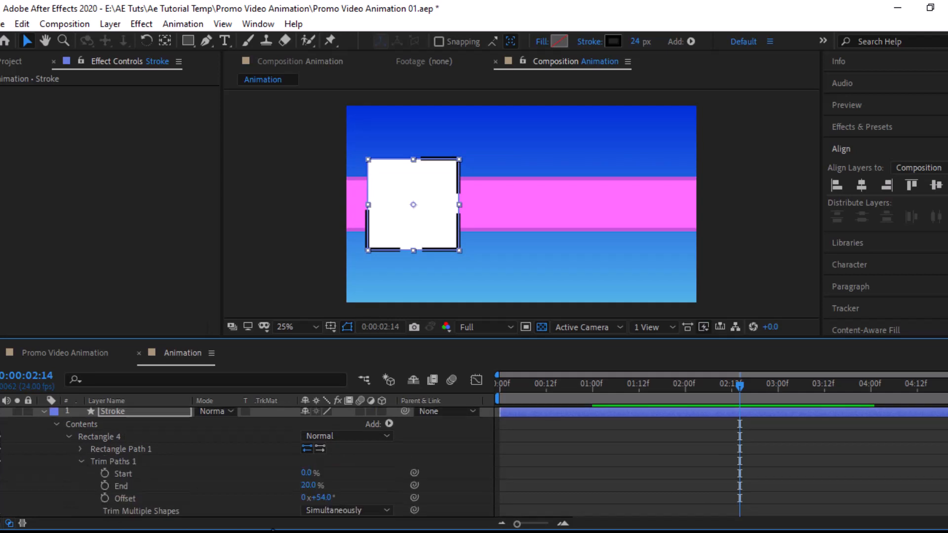
{"action": "mouse_move", "coordinate": [324, 498]}
{"action": "left_mouse_down"}
{"action": "mouse_move", "coordinate": [543, 486]}
{"action": "mouse_move", "coordinate": [432, 491]}
{"action": "mouse_move", "coordinate": [448, 493]}
{"action": "left_mouse_up"}
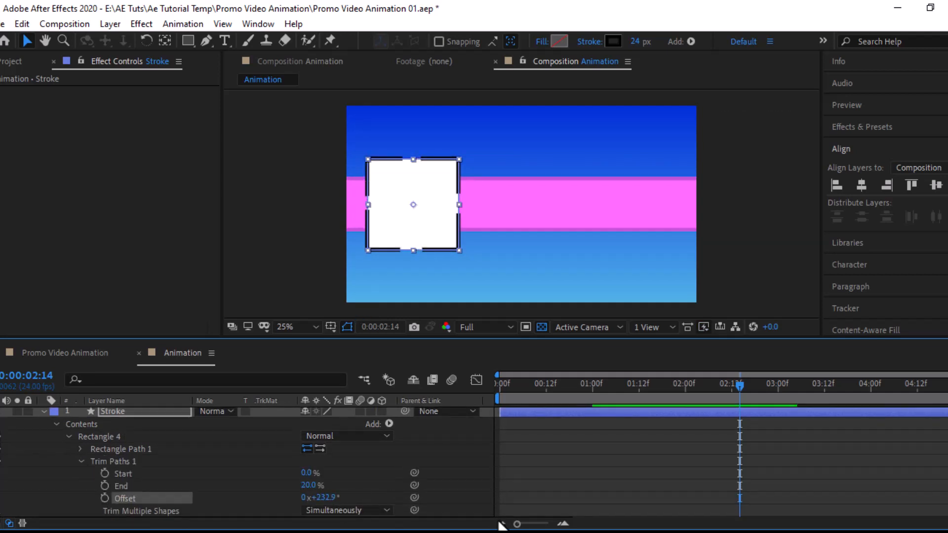
{"action": "left_click", "coordinate": [44, 412]}
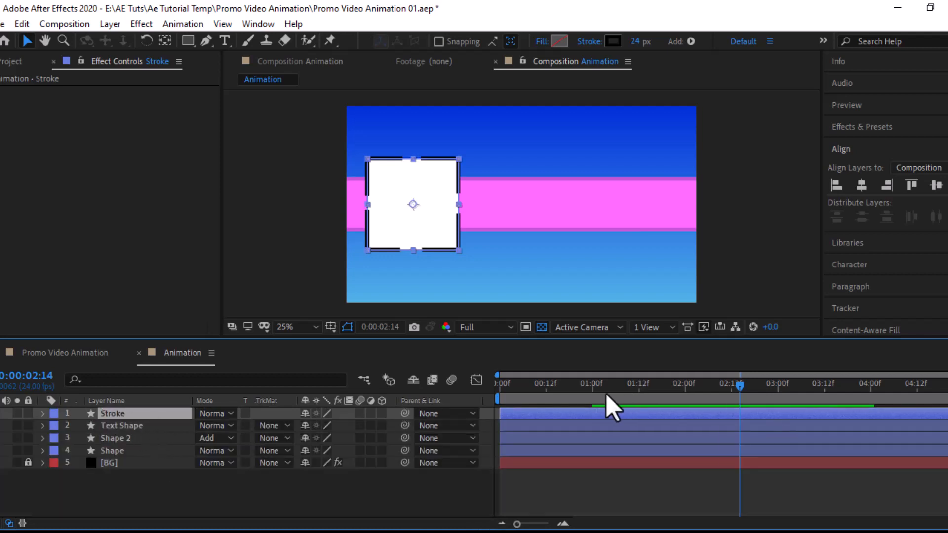
Step: Select the Stroke layer's Scale keyframes and show them in the Graph Editor's value graph
{"action": "left_click_drag", "start_coordinate": [591, 389], "coordinate": [565, 393]}
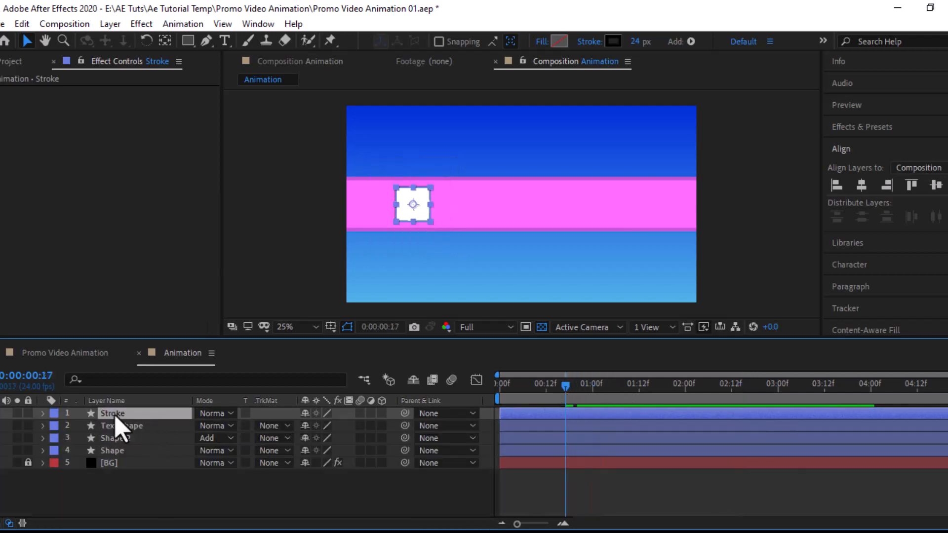
{"action": "key", "text": "u"}
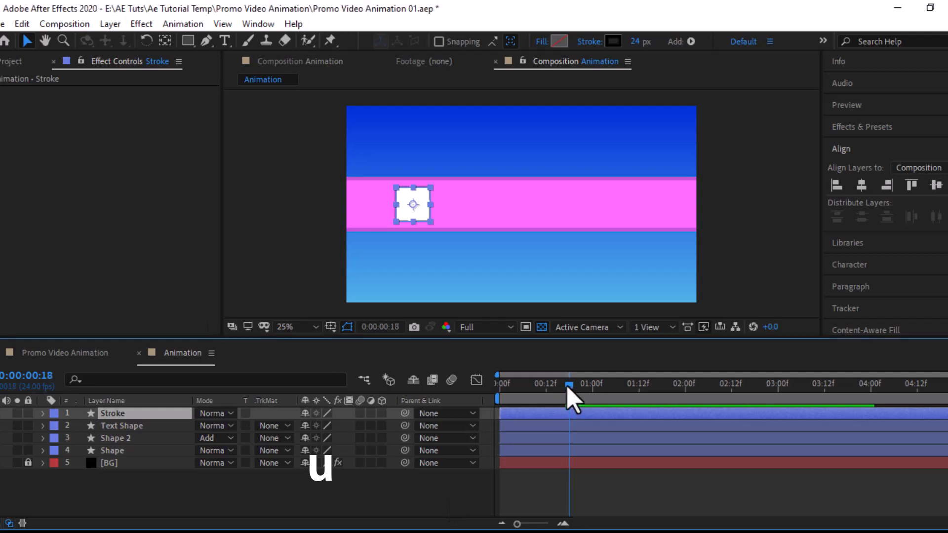
{"action": "left_click", "coordinate": [569, 386]}
{"action": "key", "text": "u"}
{"action": "key", "text": "k"}
{"action": "left_click_drag", "start_coordinate": [632, 422], "coordinate": [545, 432]}
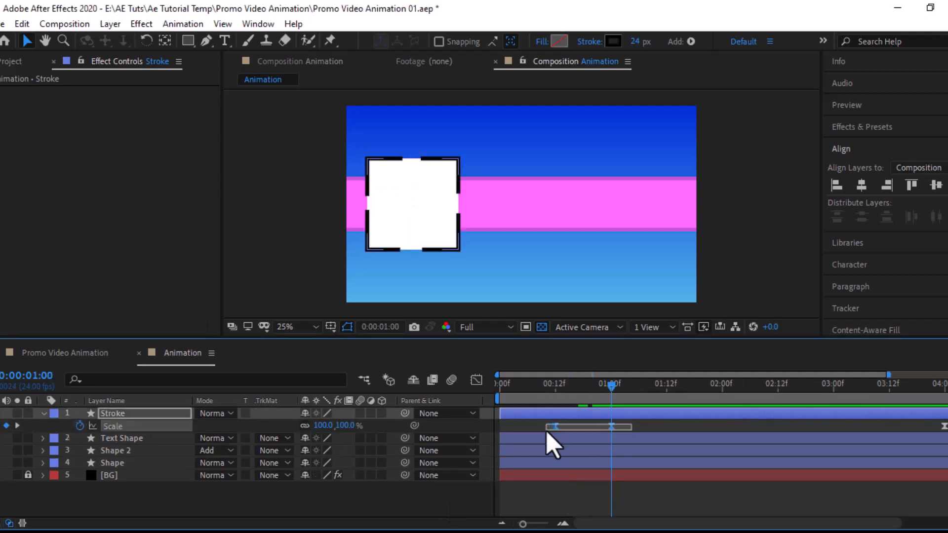
{"action": "left_click", "coordinate": [477, 380]}
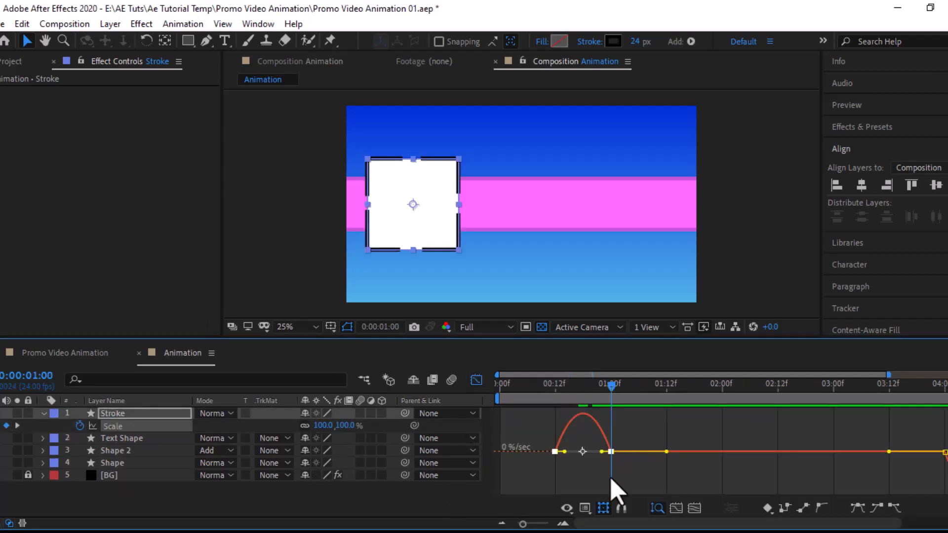
{"action": "left_click", "coordinate": [585, 508]}
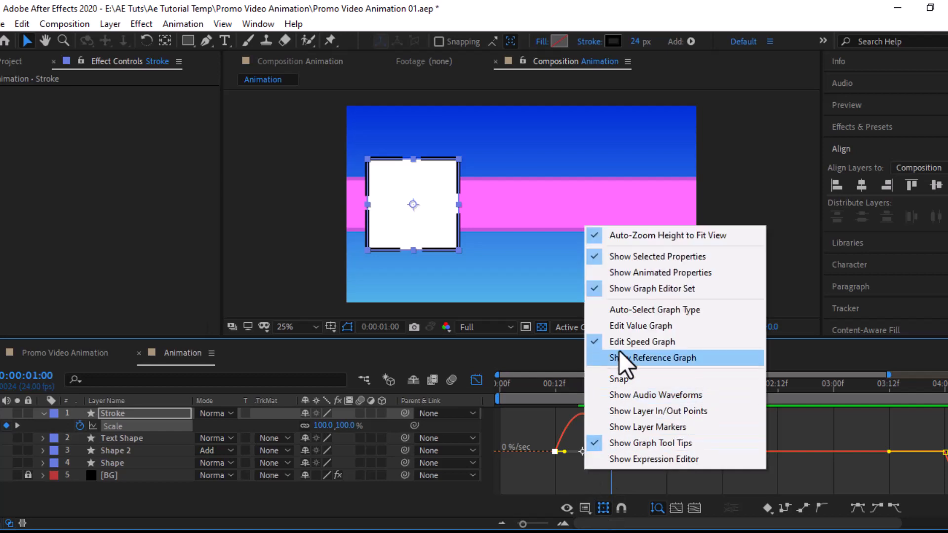
{"action": "left_click", "coordinate": [620, 327]}
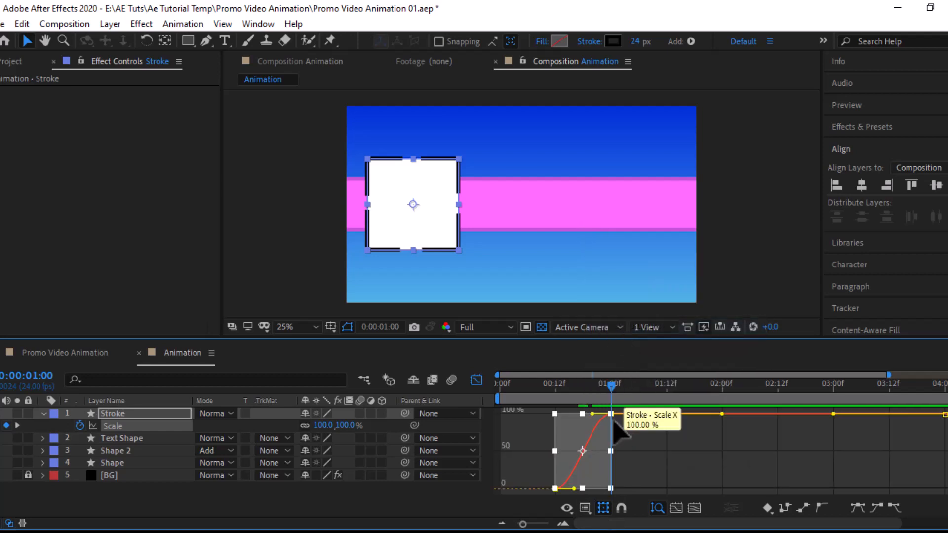
Step: Drag the Bezier handle so Scale overshoots to about 112% before settling at 100%
{"action": "left_click_drag", "start_coordinate": [609, 386], "coordinate": [609, 397]}
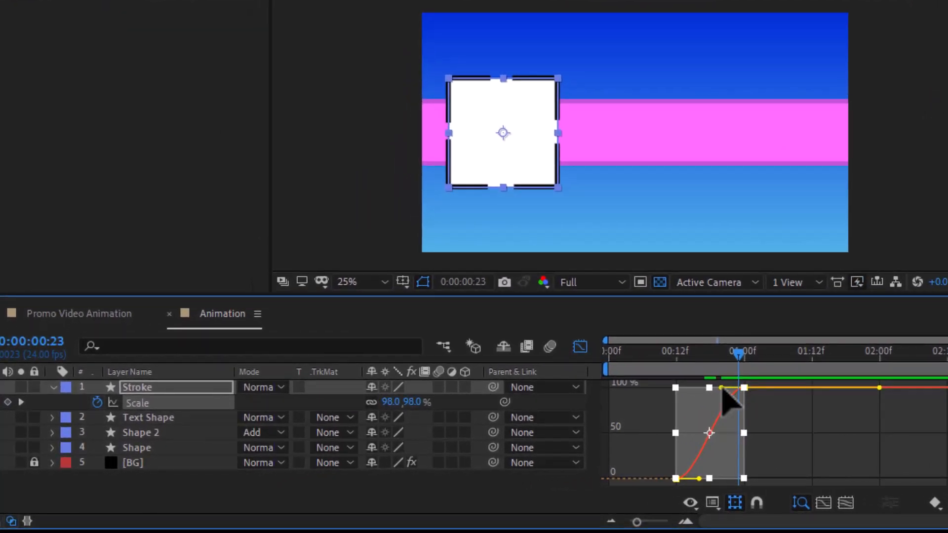
{"action": "left_click_drag", "start_coordinate": [721, 389], "coordinate": [747, 354]}
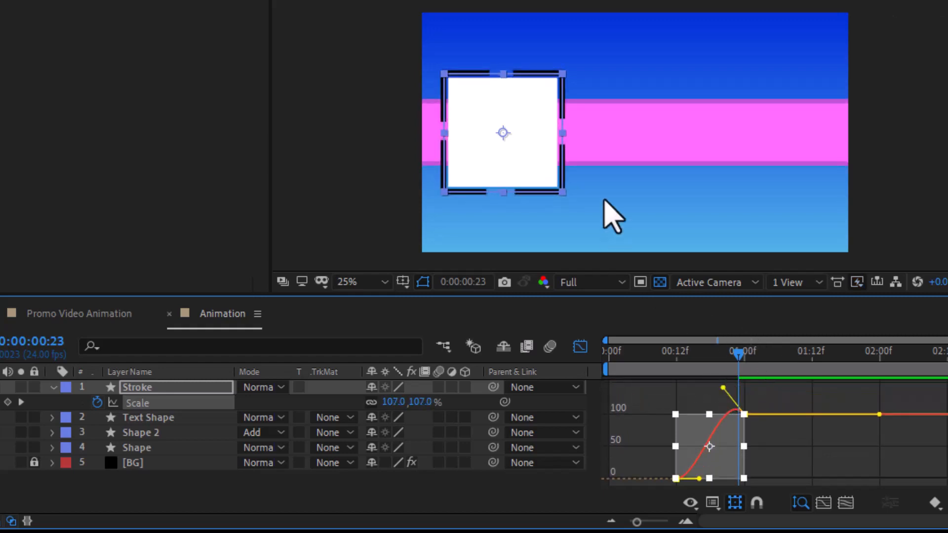
{"action": "key", "text": "period"}
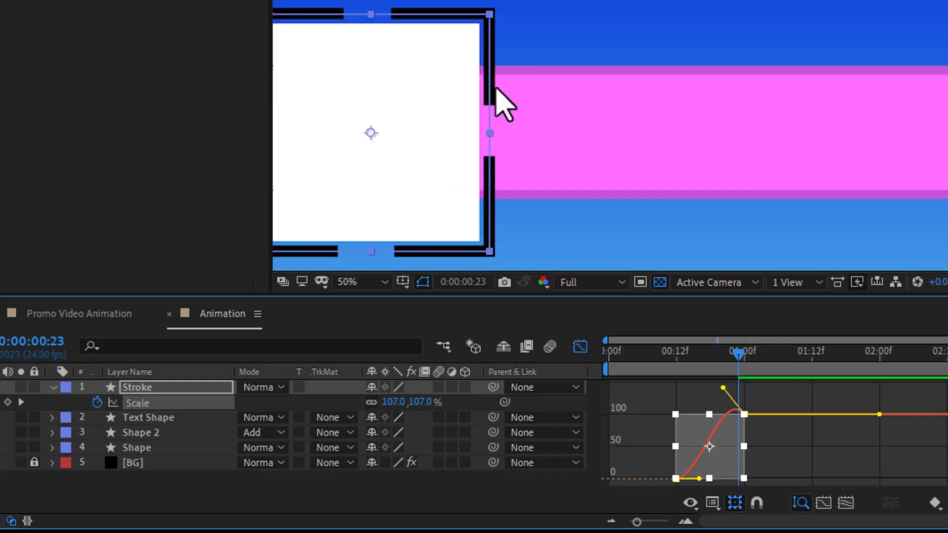
{"action": "left_click_drag", "start_coordinate": [423, 84], "coordinate": [618, 83]}
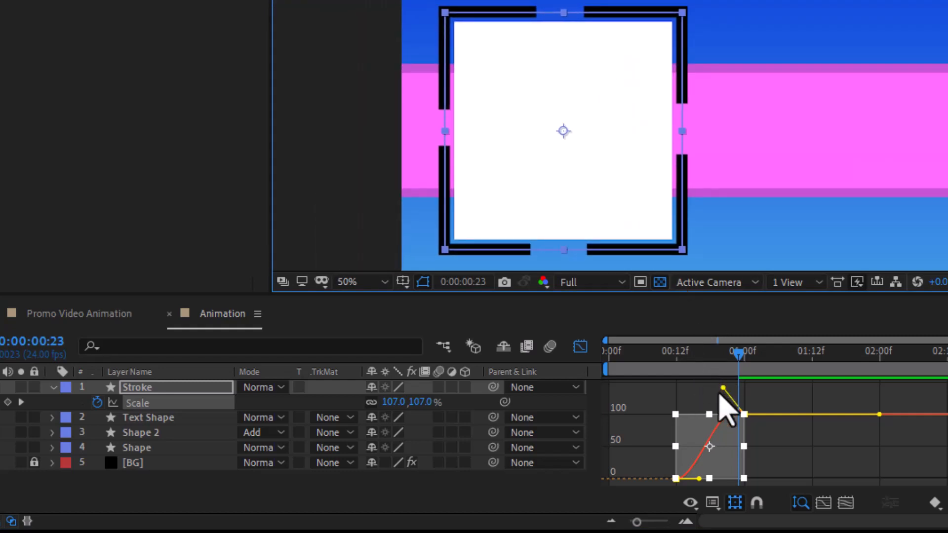
{"action": "left_click_drag", "start_coordinate": [722, 387], "coordinate": [705, 352]}
{"action": "left_click_drag", "start_coordinate": [722, 349], "coordinate": [756, 352]}
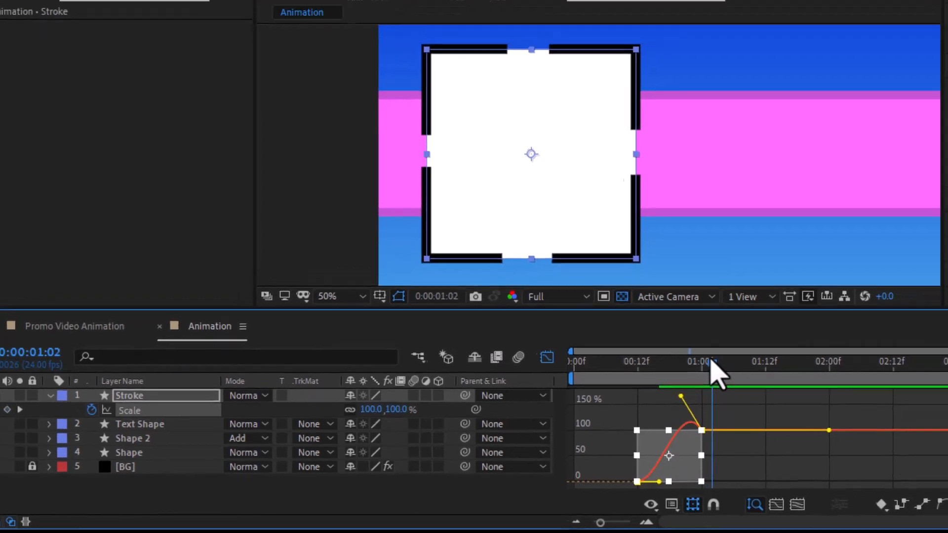
{"action": "left_click", "coordinate": [548, 357]}
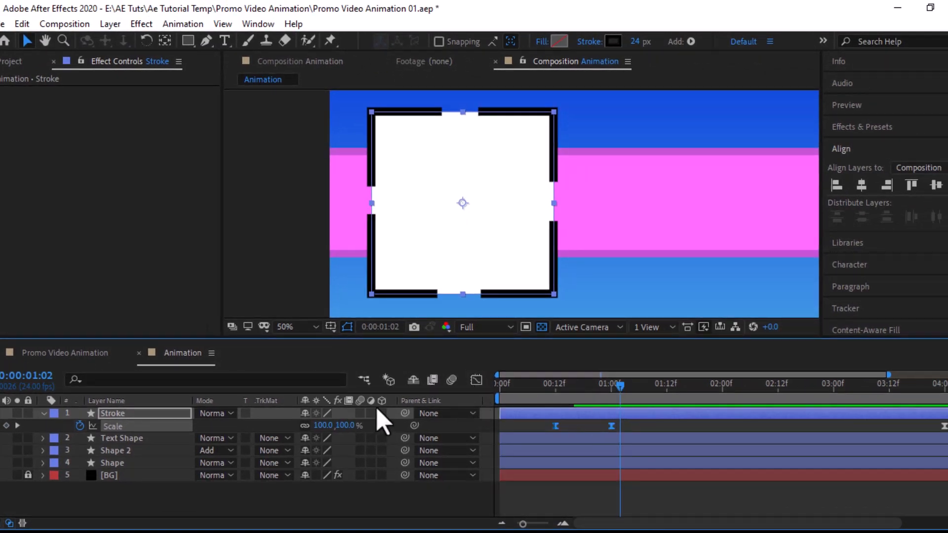
Step: Create the title 'TRENDING PRODUCTS AND THINGS TO SELL', with line breaks before PRODUCTS and AND
{"action": "left_click", "coordinate": [43, 414]}
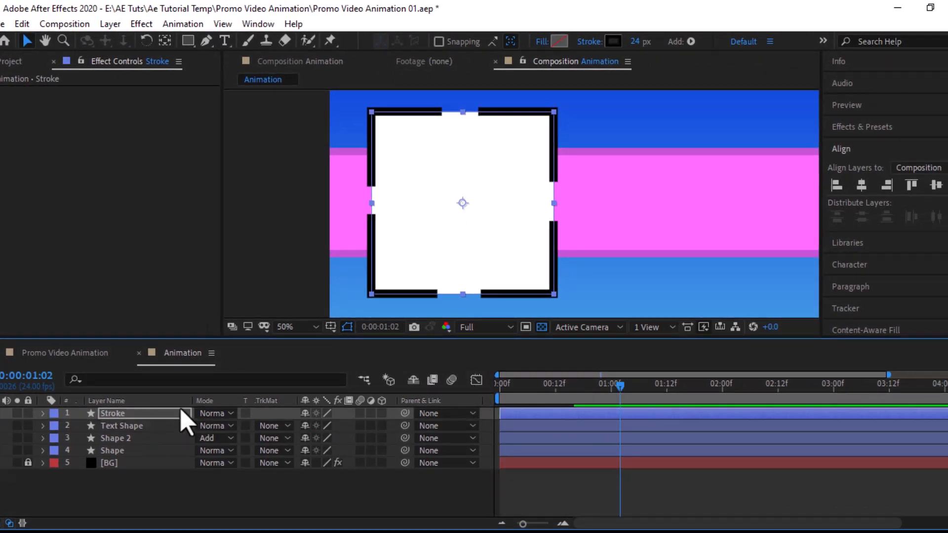
{"action": "left_click", "coordinate": [225, 40]}
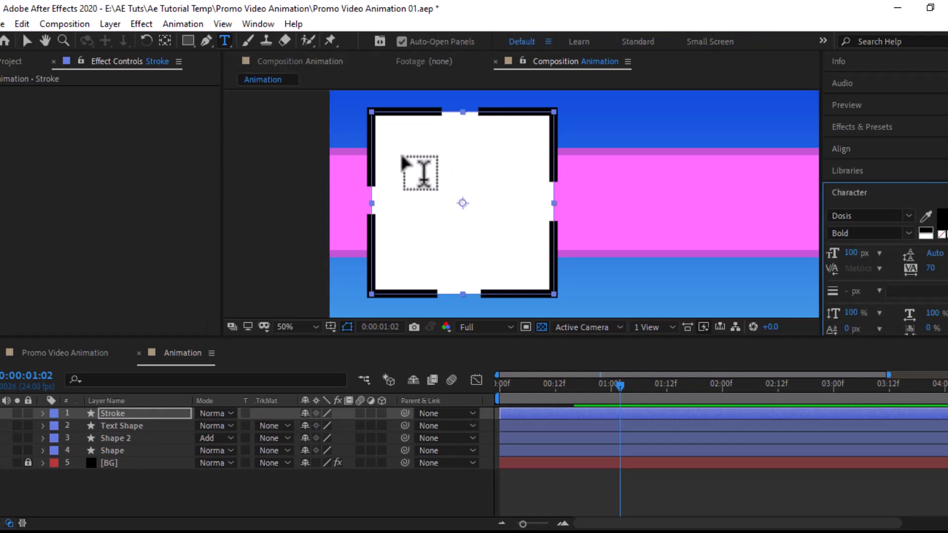
{"action": "key", "text": "ctrl+v"}
{"action": "key", "text": "v"}
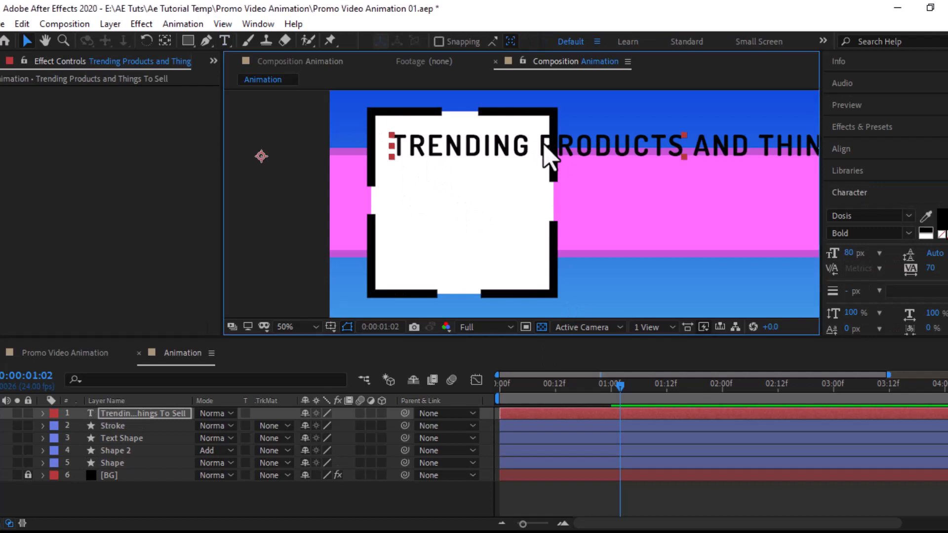
{"action": "key", "text": "ctrl+t"}
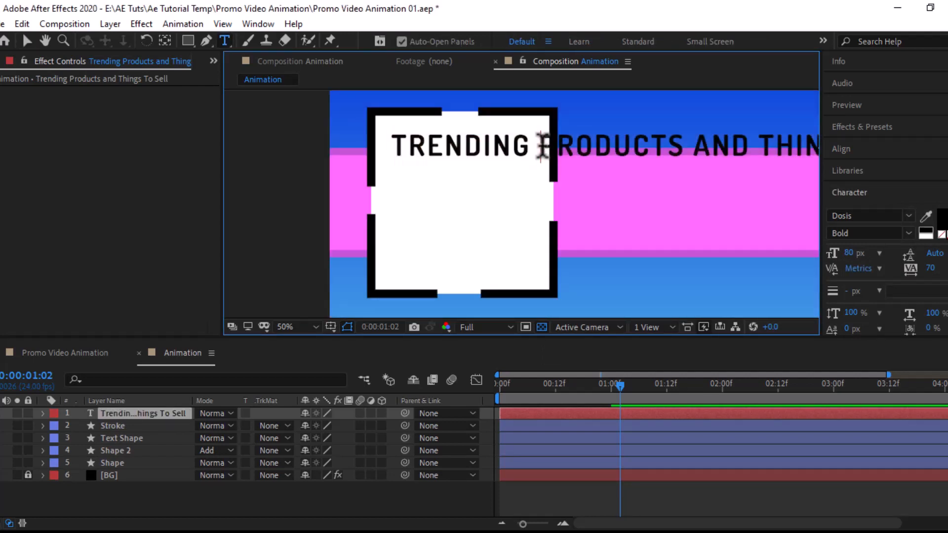
{"action": "key", "text": "Return"}
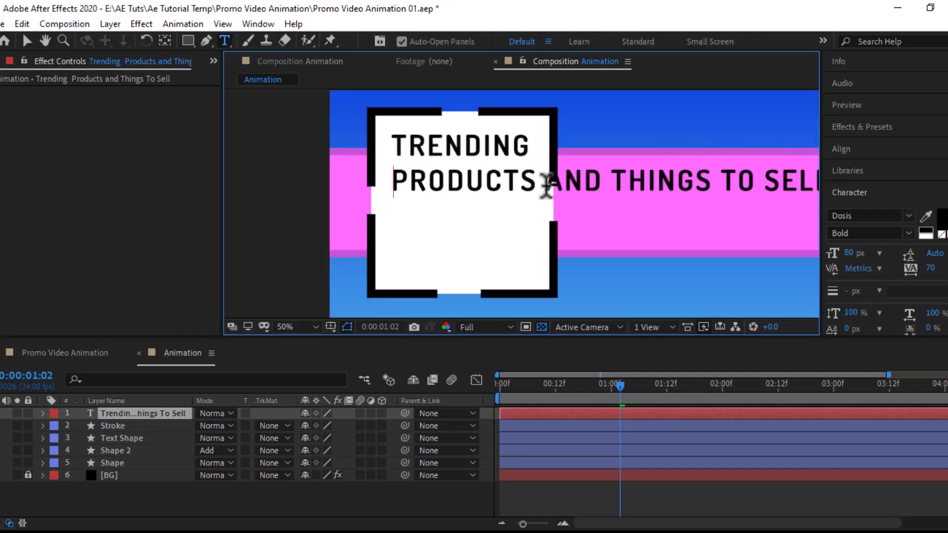
{"action": "key", "text": "Return"}
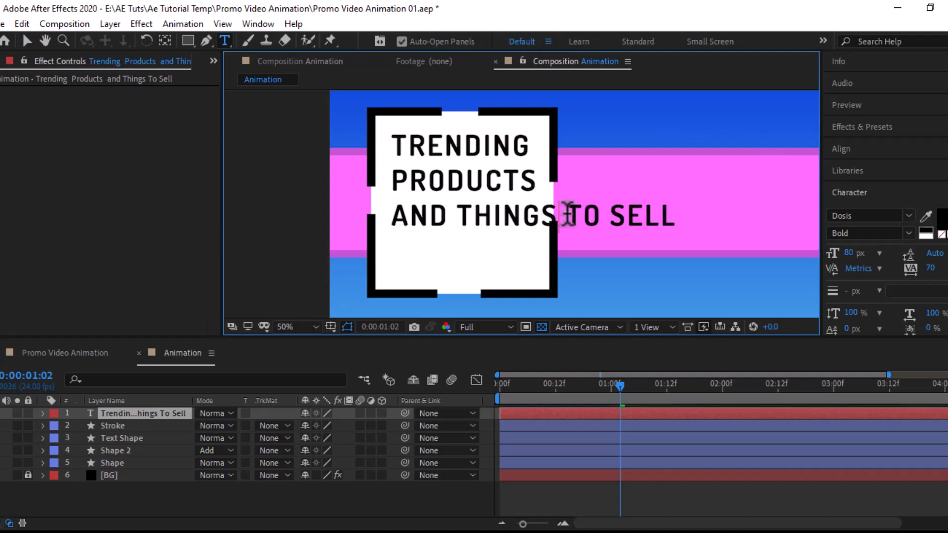
Step: Put TO SELL on its own line and adjust paragraph indents to centre each line
{"action": "double_click", "coordinate": [162, 412]}
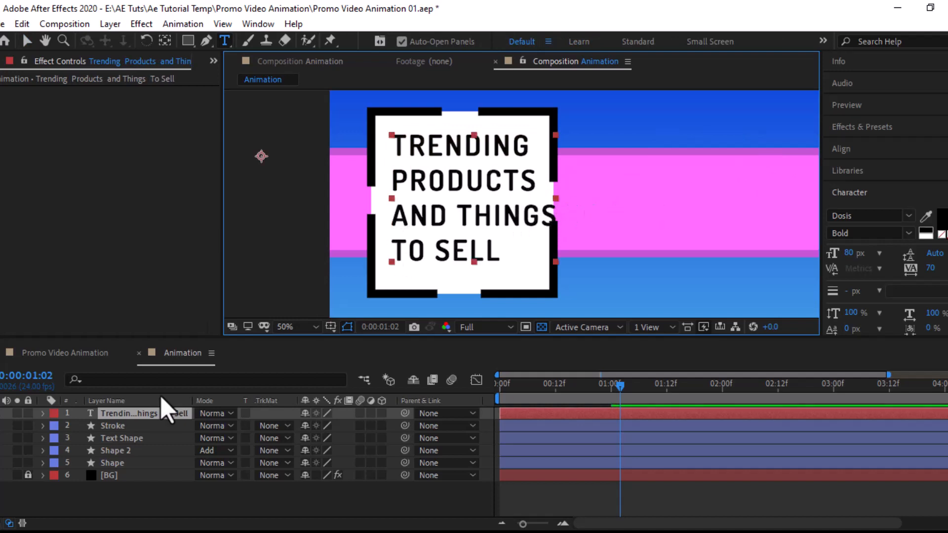
{"action": "left_click", "coordinate": [395, 249]}
{"action": "left_click", "coordinate": [861, 194]}
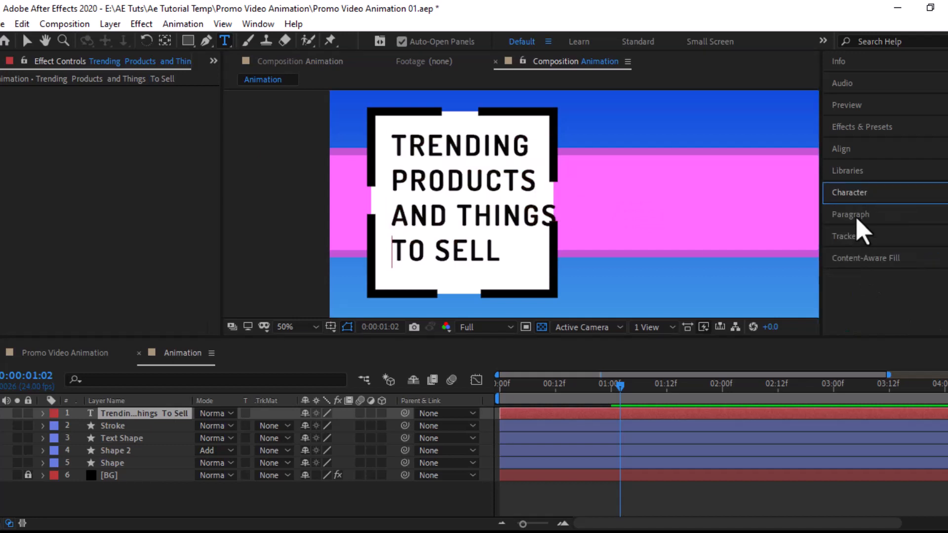
{"action": "left_click", "coordinate": [855, 218]}
{"action": "left_click_drag", "start_coordinate": [852, 255], "coordinate": [365, 232]}
{"action": "left_click", "coordinate": [365, 232]}
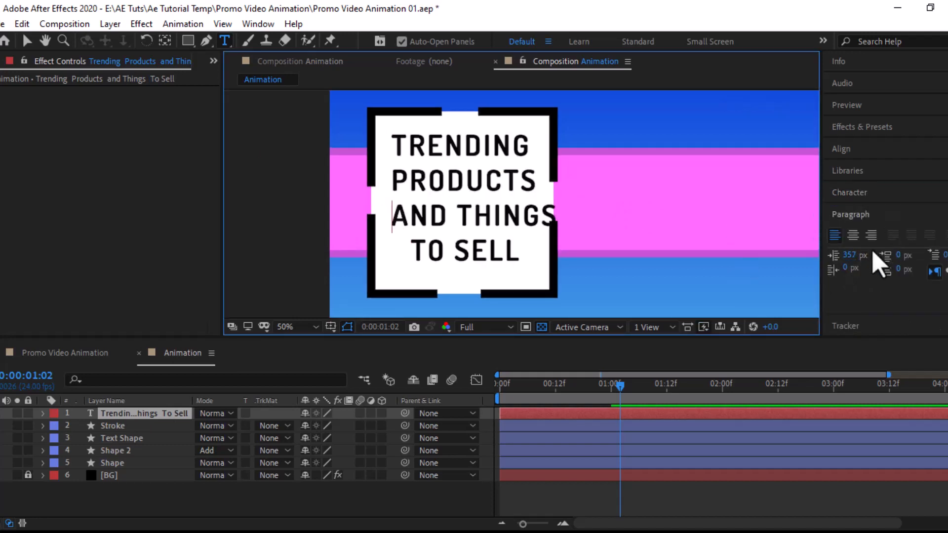
{"action": "left_click_drag", "start_coordinate": [851, 256], "coordinate": [824, 258]}
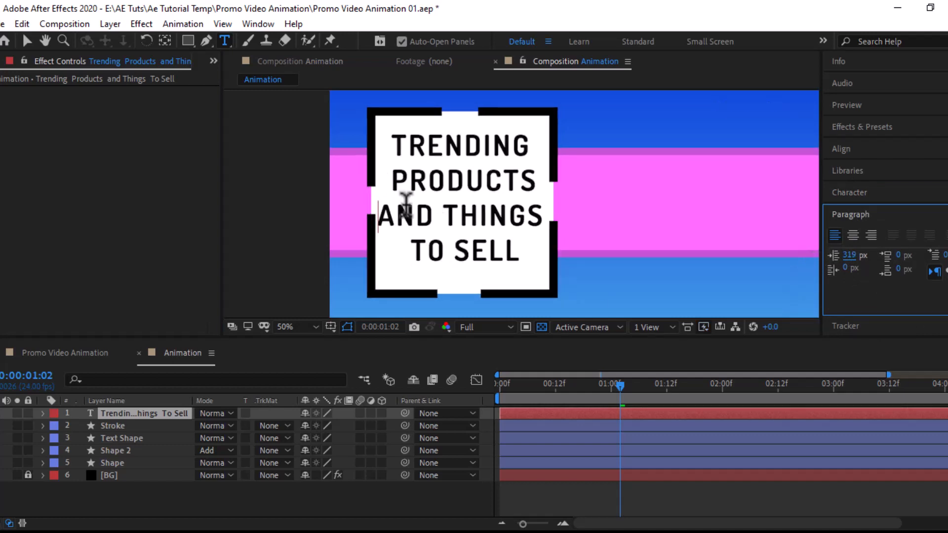
Step: Move the title layer's anchor point to the centre of the text with Pan Behind
{"action": "left_click", "coordinate": [27, 41]}
{"action": "left_click", "coordinate": [125, 415]}
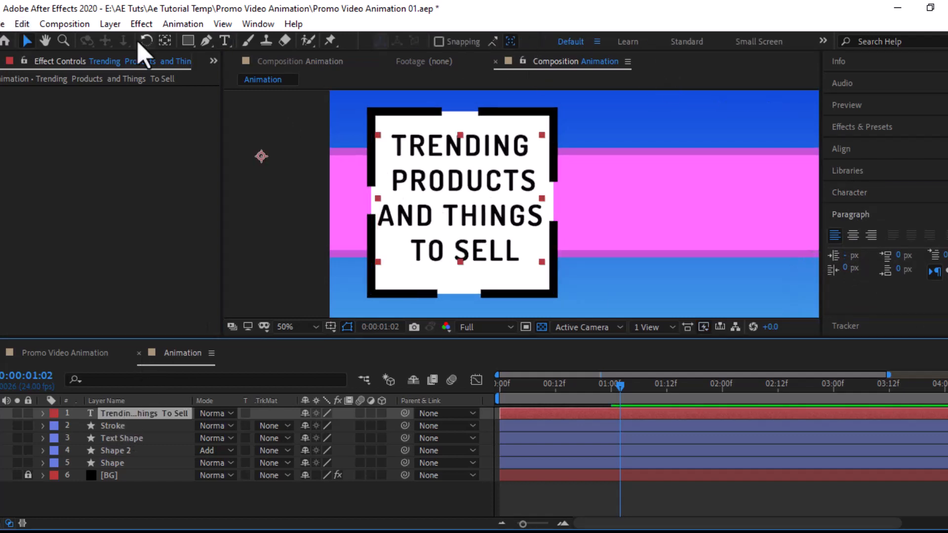
{"action": "left_click", "coordinate": [165, 40]}
{"action": "left_click_drag", "start_coordinate": [261, 156], "coordinate": [466, 203]}
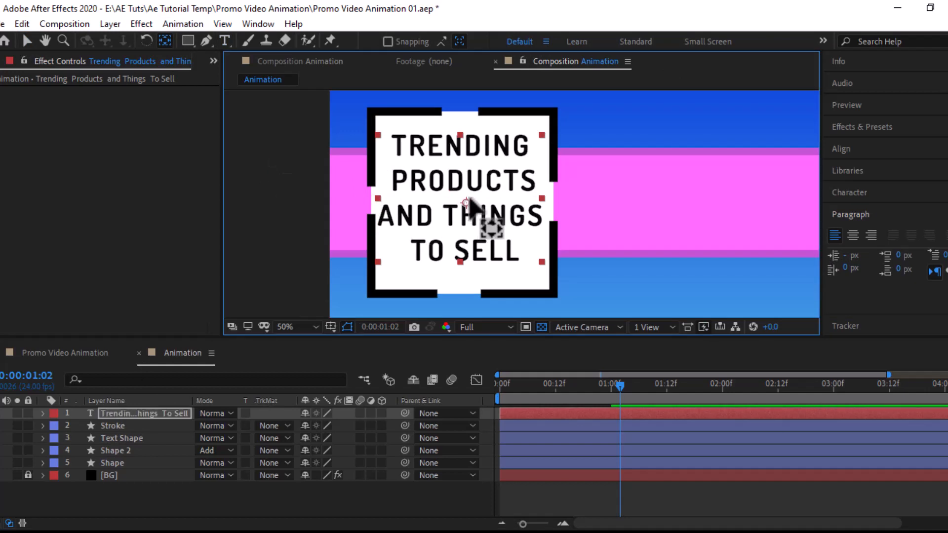
Step: Animate the title's scale from 0 at 0:17 to 100% by about 1:00 with easing
{"action": "left_click", "coordinate": [126, 414]}
{"action": "key", "text": "s"}
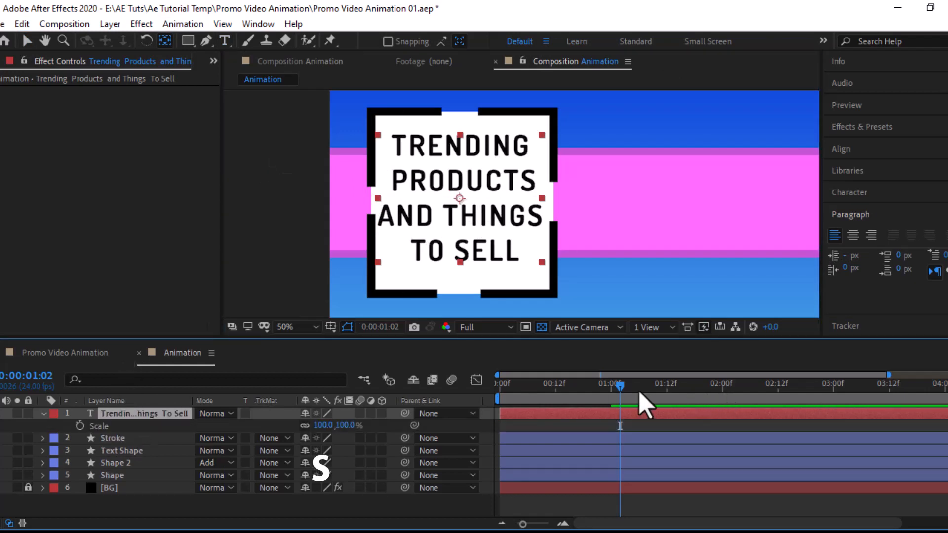
{"action": "left_click_drag", "start_coordinate": [610, 405], "coordinate": [598, 405]}
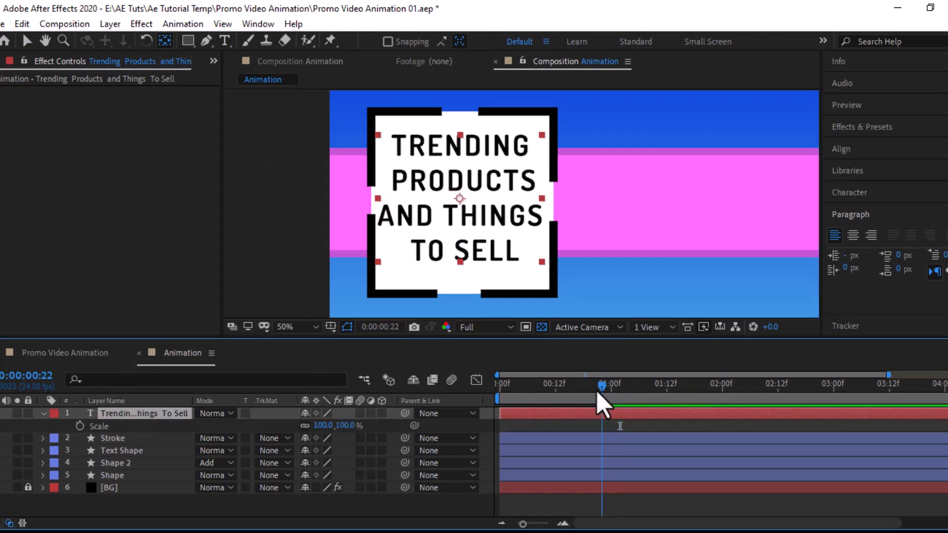
{"action": "left_click", "coordinate": [80, 426]}
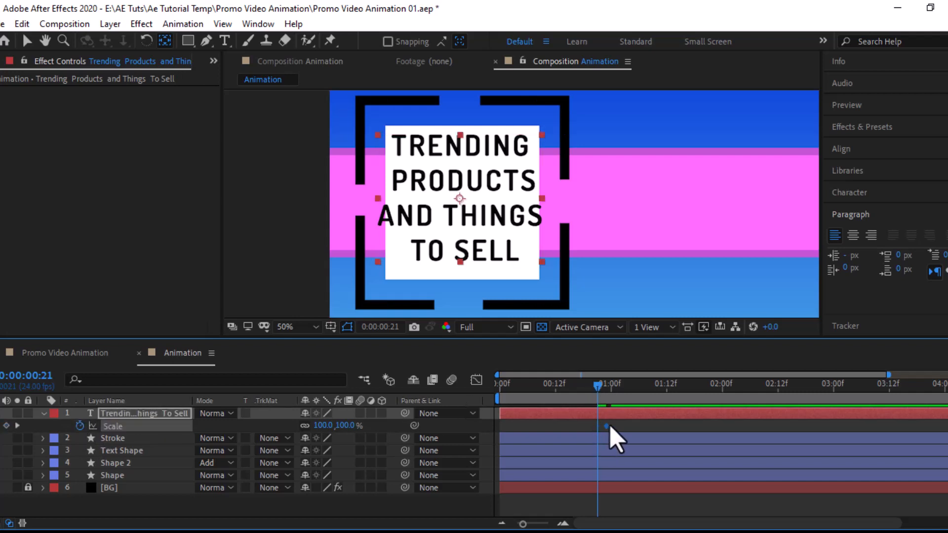
{"action": "key", "text": "Page_Up"}
{"action": "key", "text": "Page_Up"}
{"action": "key", "text": "Page_Up"}
{"action": "key", "text": "Page_Up"}
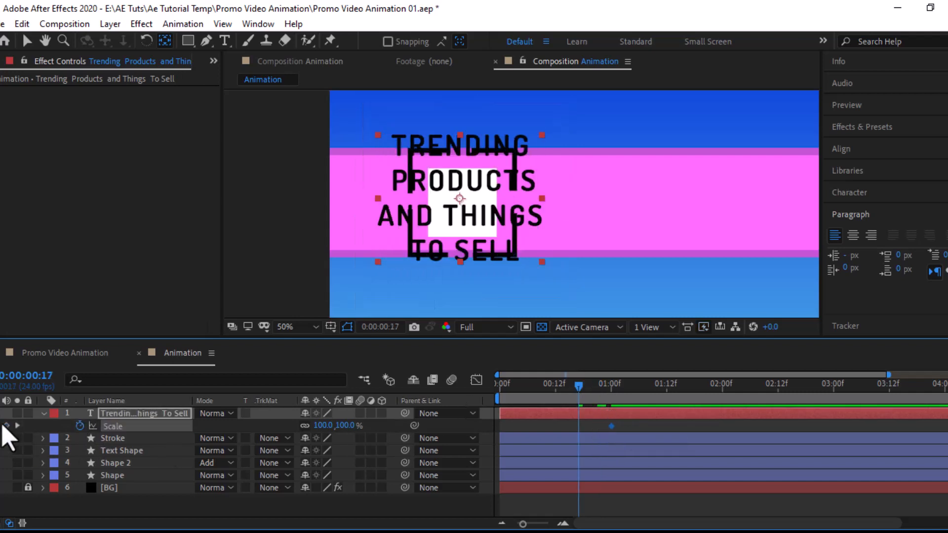
{"action": "left_click", "coordinate": [321, 426]}
{"action": "type", "text": "0"}
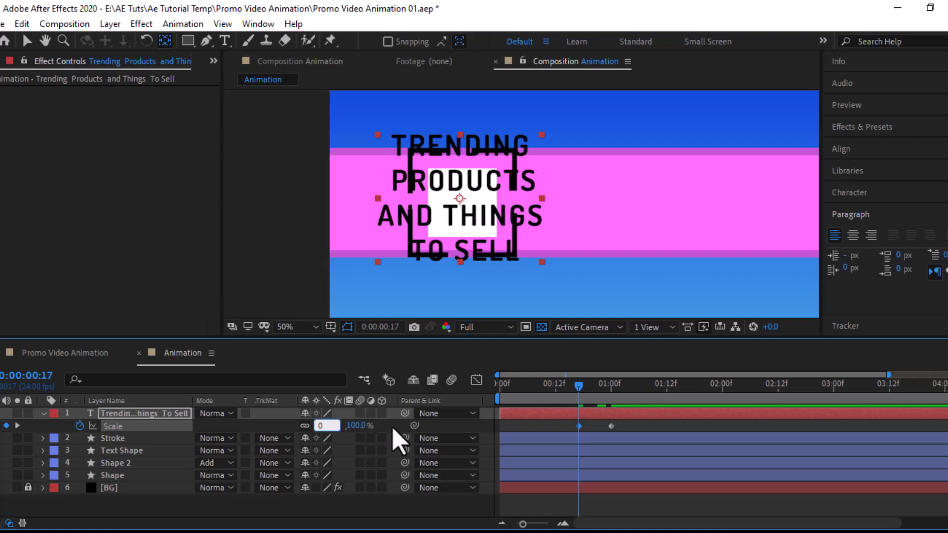
{"action": "key", "text": "Return"}
{"action": "left_click_drag", "start_coordinate": [583, 387], "coordinate": [613, 388]}
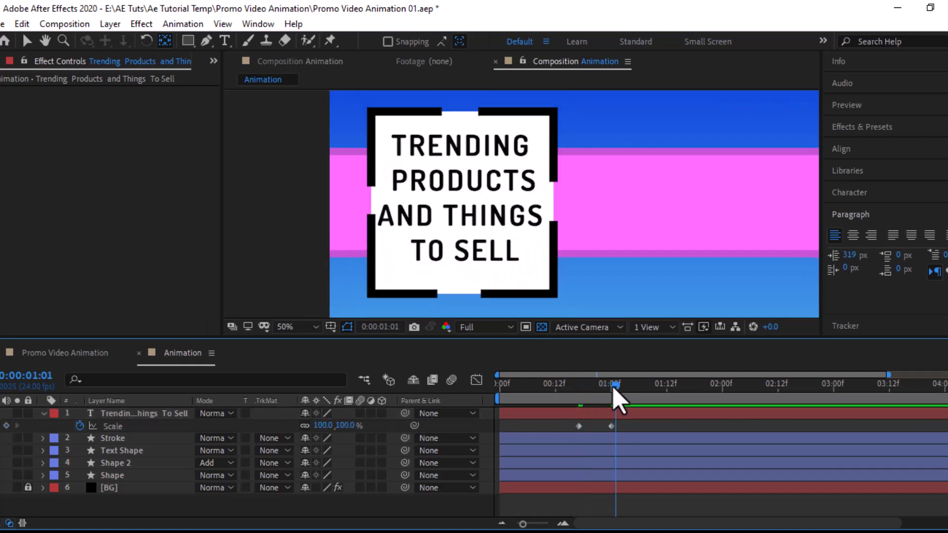
{"action": "left_click", "coordinate": [579, 426]}
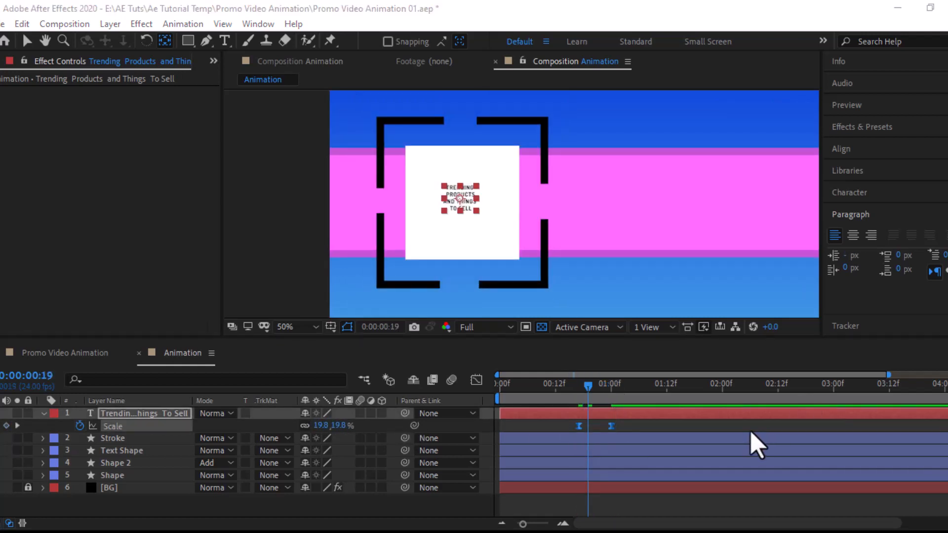
{"action": "left_click_drag", "start_coordinate": [587, 388], "coordinate": [613, 389]}
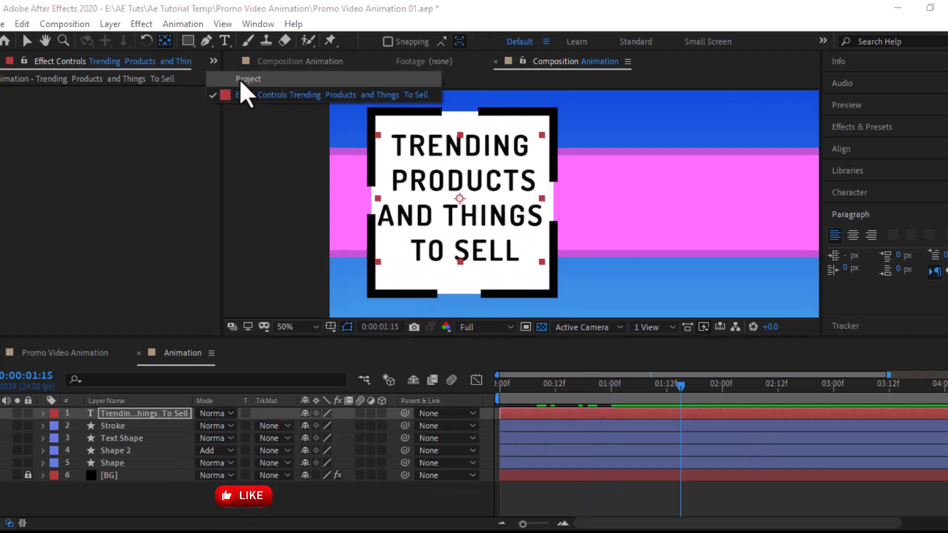
Step: Open the Produtcs folder and drag the metal Pngtree product image into the composition
{"action": "key", "text": "ctrl+0"}
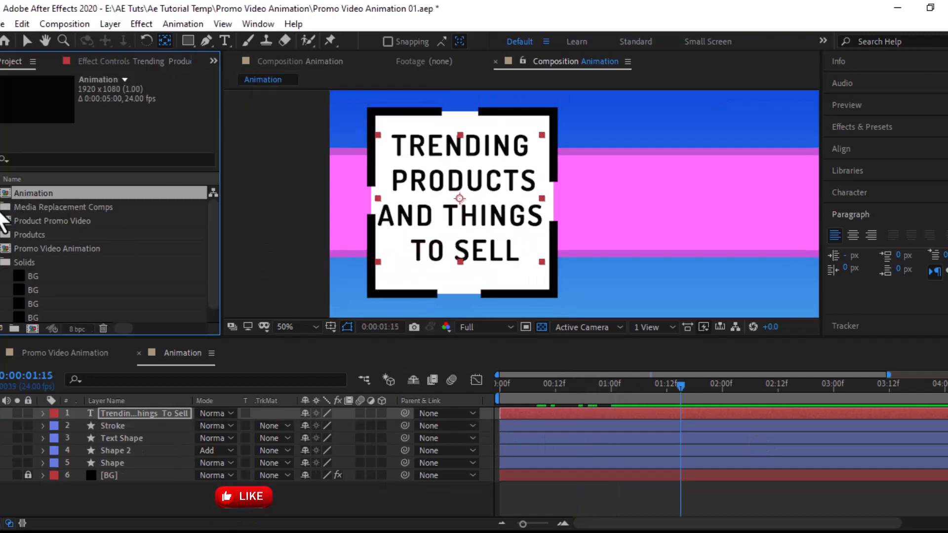
{"action": "left_click", "coordinate": [1, 208]}
{"action": "left_click", "coordinate": [1, 208]}
{"action": "left_click", "coordinate": [1, 236]}
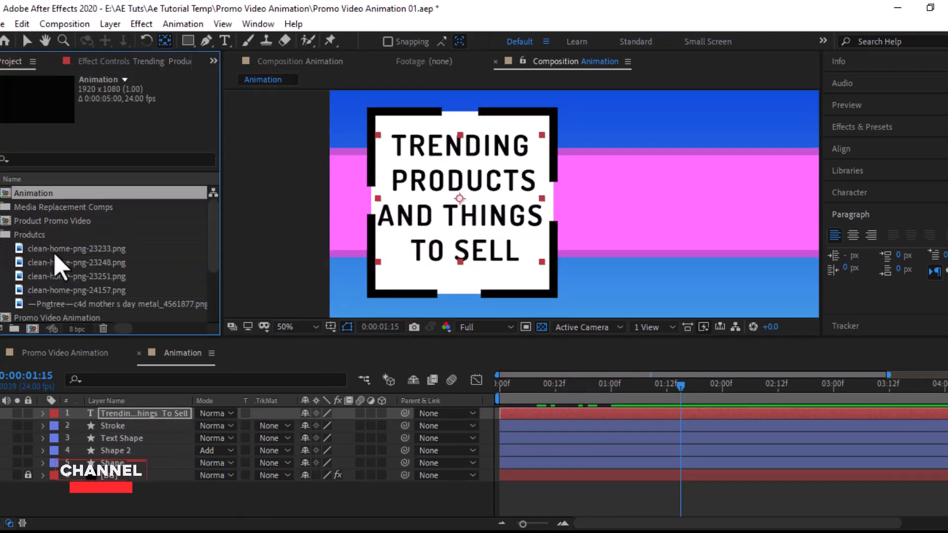
{"action": "left_click", "coordinate": [64, 249]}
{"action": "scroll", "coordinate": [70, 264], "scroll_direction": "down", "scroll_amount": 1}
{"action": "left_click", "coordinate": [72, 264]}
{"action": "left_click_drag", "start_coordinate": [71, 265], "coordinate": [726, 218]}
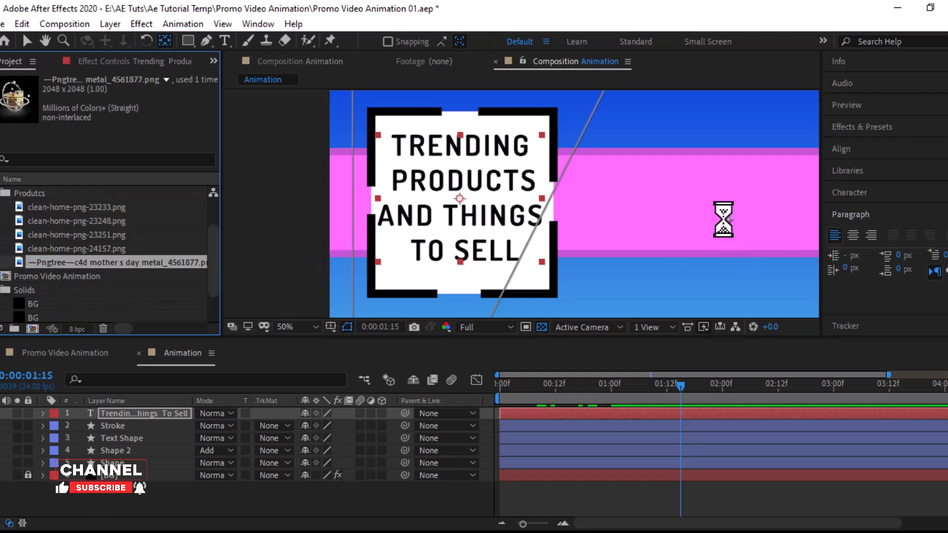
Step: Set the product image to 60% scale and move it to the right of the framed title
{"action": "key", "text": "s"}
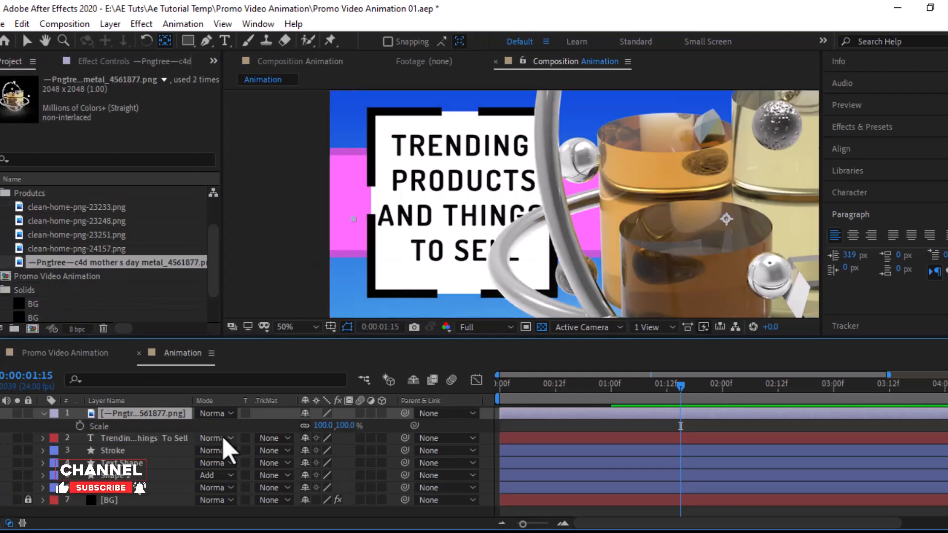
{"action": "left_click", "coordinate": [380, 327]}
{"action": "left_click", "coordinate": [547, 306]}
{"action": "key", "text": "shift+slash"}
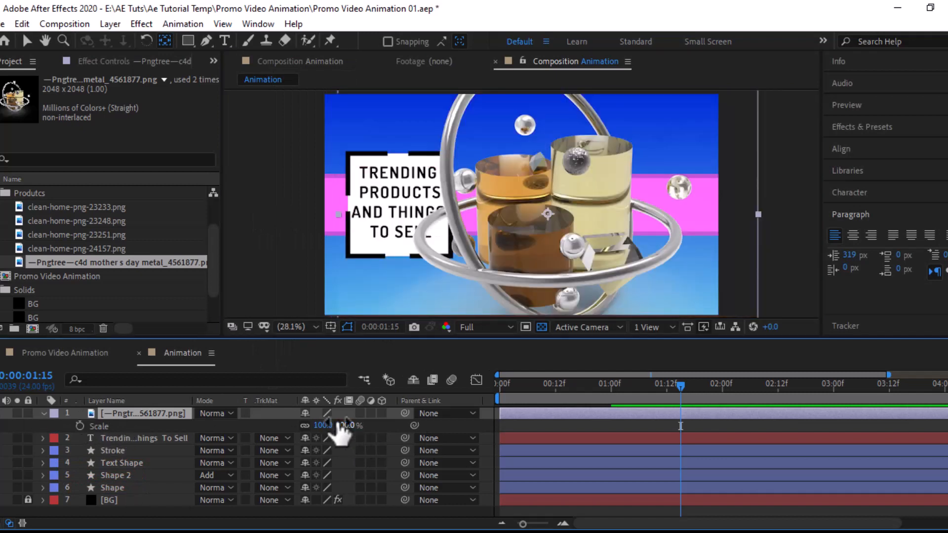
{"action": "key", "text": "Return"}
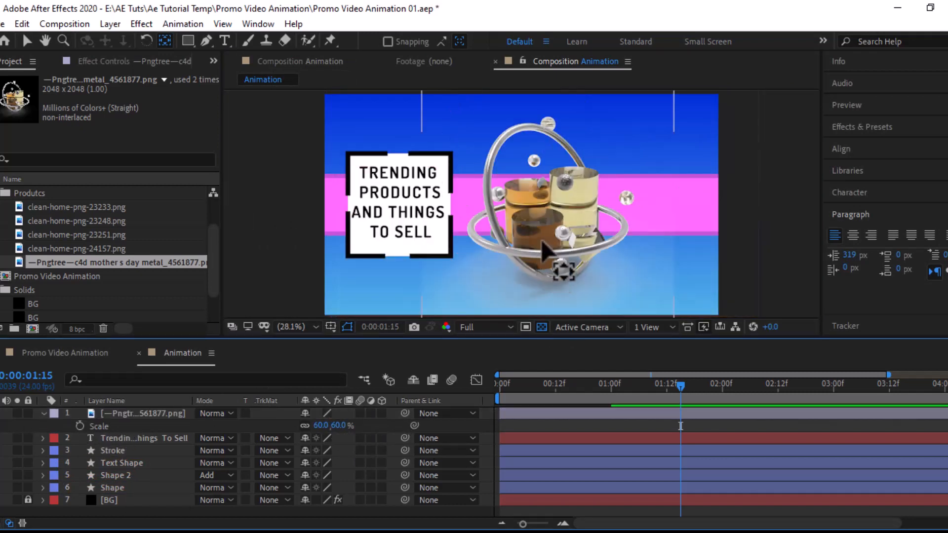
{"action": "left_click", "coordinate": [27, 41]}
{"action": "left_click_drag", "start_coordinate": [609, 207], "coordinate": [609, 247]}
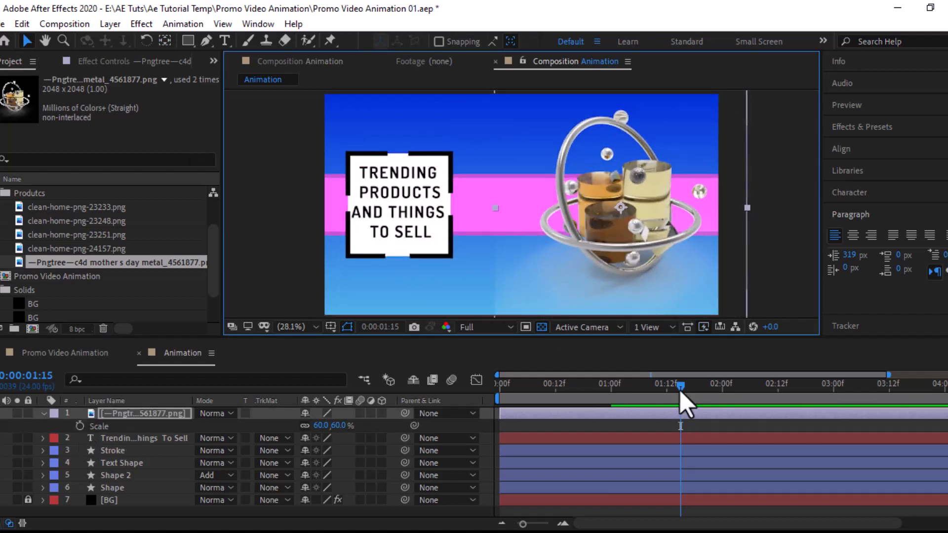
Step: Keyframe the image's Scale from 0 at 00:21 up to 60% at 01:03
{"action": "left_click_drag", "start_coordinate": [680, 390], "coordinate": [598, 395]}
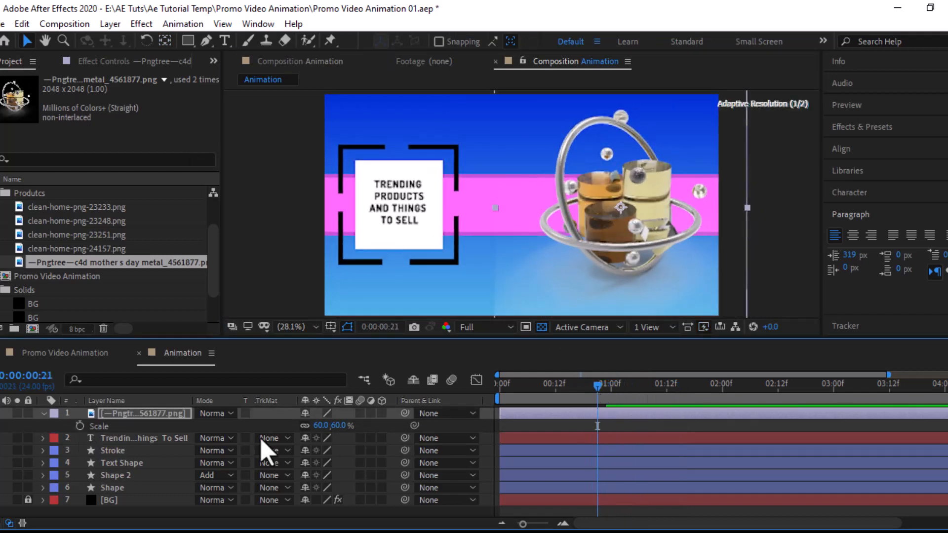
{"action": "key", "text": "alt+shift+s"}
{"action": "left_click", "coordinate": [648, 387]}
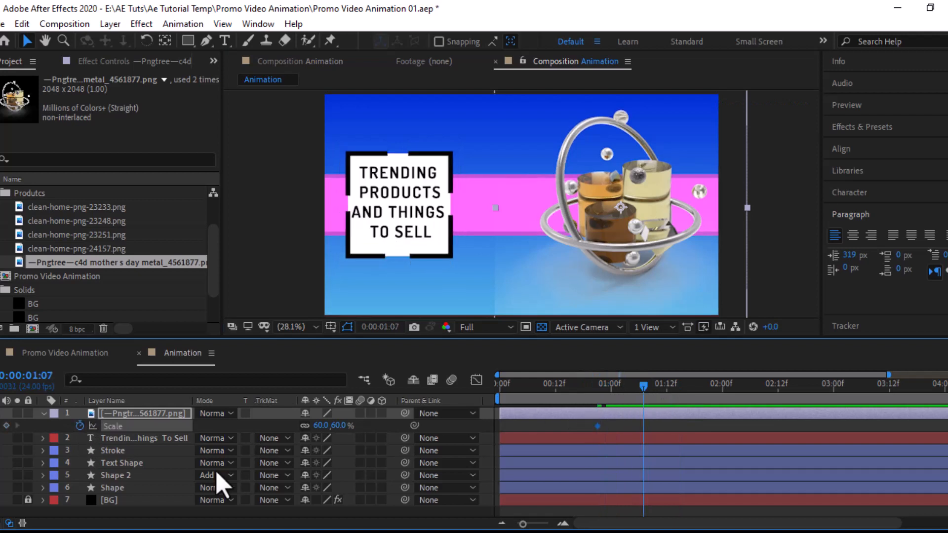
{"action": "left_click", "coordinate": [626, 394]}
{"action": "left_click", "coordinate": [6, 426]}
{"action": "left_click", "coordinate": [1, 426]}
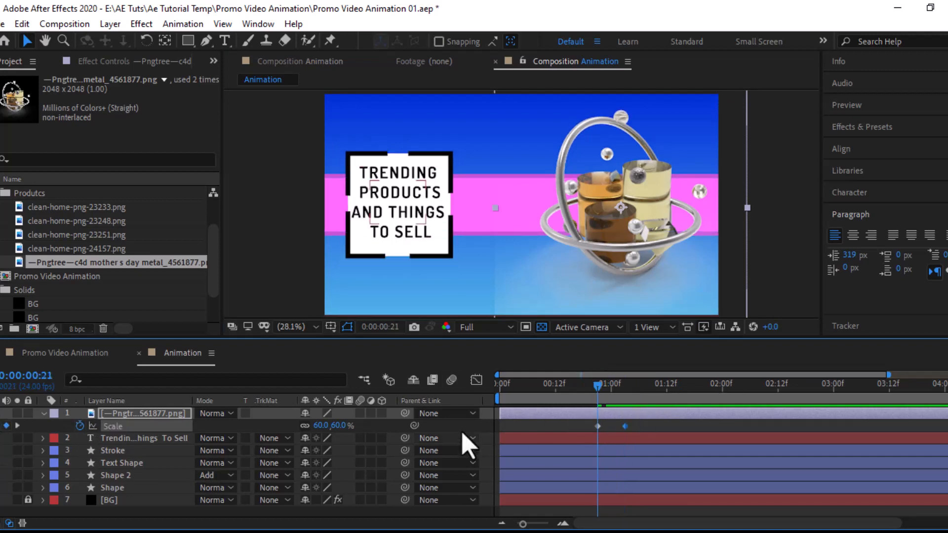
{"action": "left_click", "coordinate": [339, 425]}
{"action": "left_click", "coordinate": [392, 434]}
{"action": "left_click_drag", "start_coordinate": [599, 386], "coordinate": [888, 405]}
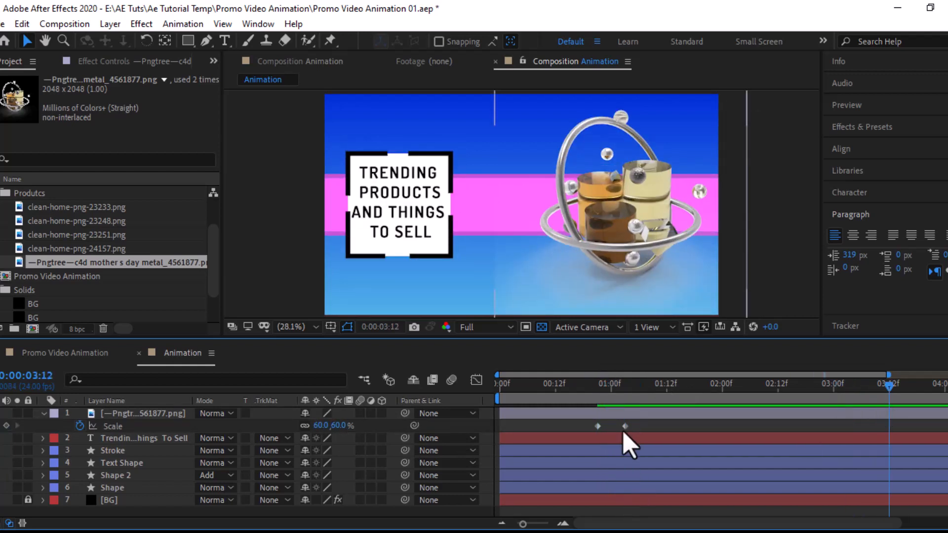
Step: Easy Ease both scale keyframes and paste a copy near 03:12 for the exit
{"action": "left_click_drag", "start_coordinate": [623, 433], "coordinate": [590, 421]}
{"action": "right_click", "coordinate": [627, 446]}
{"action": "mouse_move", "coordinate": [768, 415]}
{"action": "left_click", "coordinate": [458, 322]}
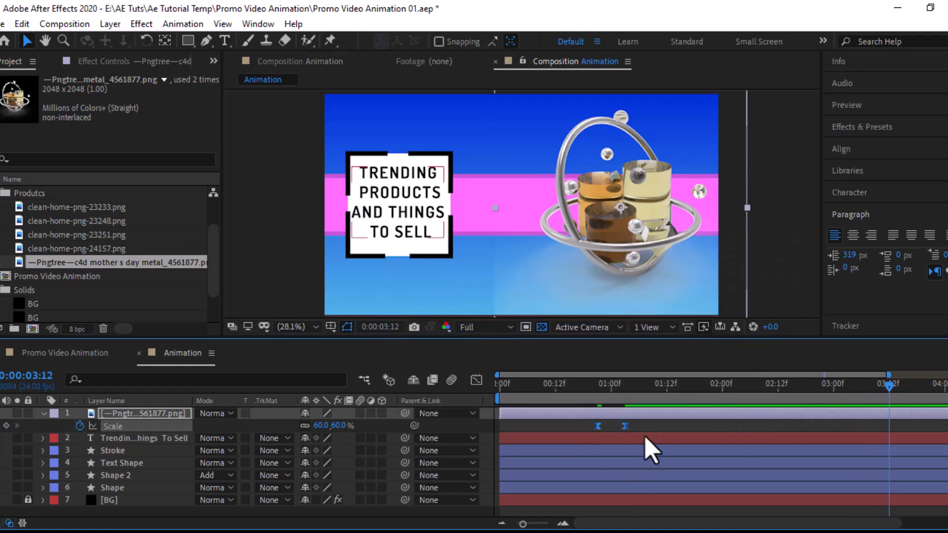
{"action": "left_click", "coordinate": [624, 427]}
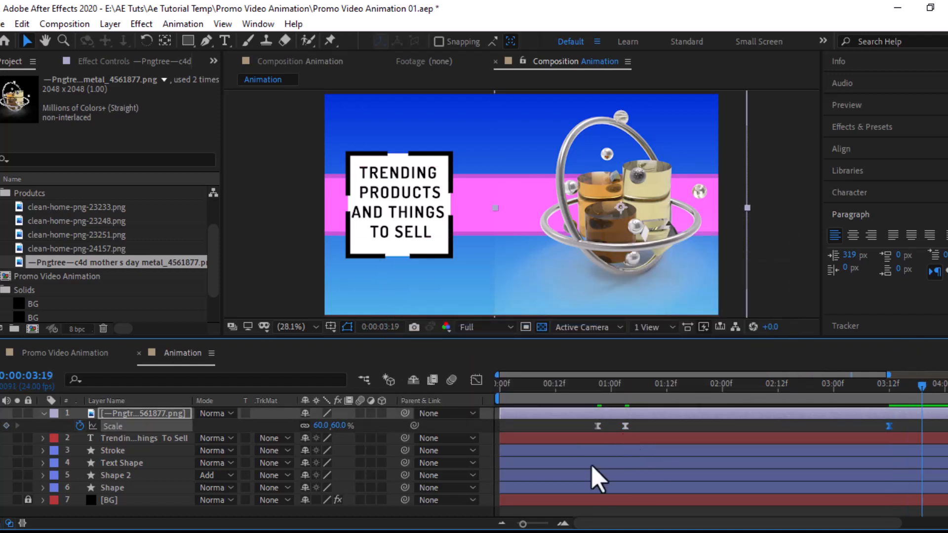
{"action": "left_click_drag", "start_coordinate": [608, 422], "coordinate": [589, 434]}
{"action": "key", "text": "ctrl+c"}
{"action": "key", "text": "ctrl+v"}
{"action": "left_click_drag", "start_coordinate": [922, 383], "coordinate": [630, 408]}
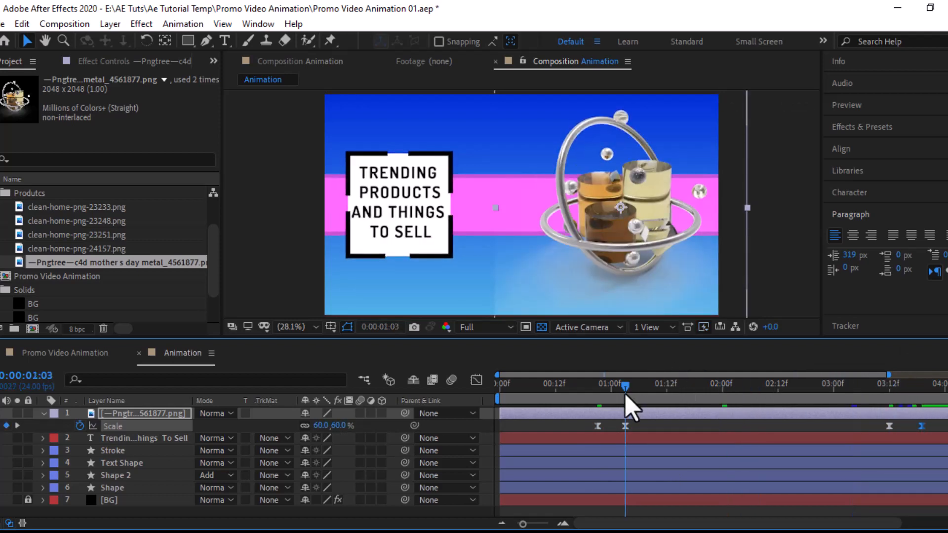
Step: Show the Scale curve in the Graph Editor and add a keyframe at 01:05 with the Pen tool
{"action": "left_click", "coordinate": [477, 380]}
{"action": "left_click", "coordinate": [542, 524]}
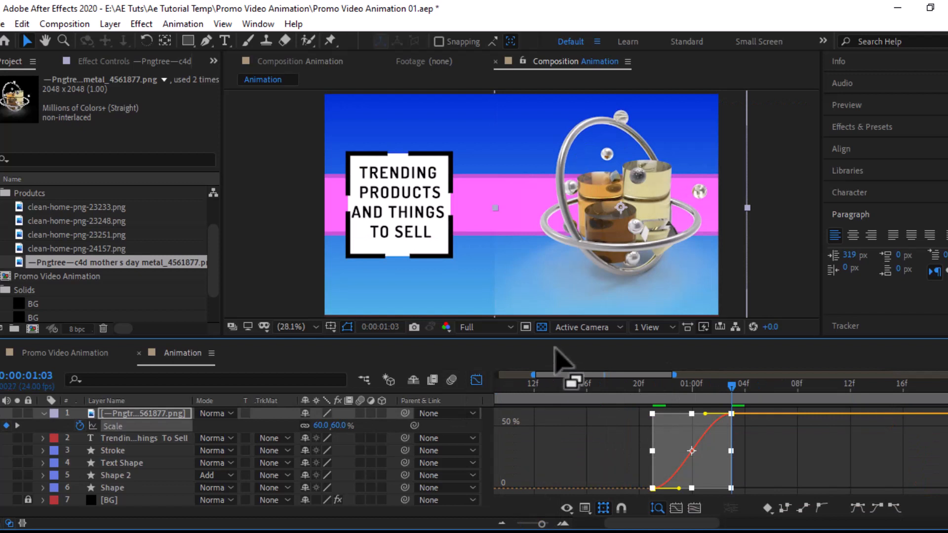
{"action": "mouse_move", "coordinate": [557, 265]}
{"action": "left_mouse_down"}
{"action": "mouse_move", "coordinate": [556, 222]}
{"action": "mouse_move", "coordinate": [557, 257]}
{"action": "left_mouse_up"}
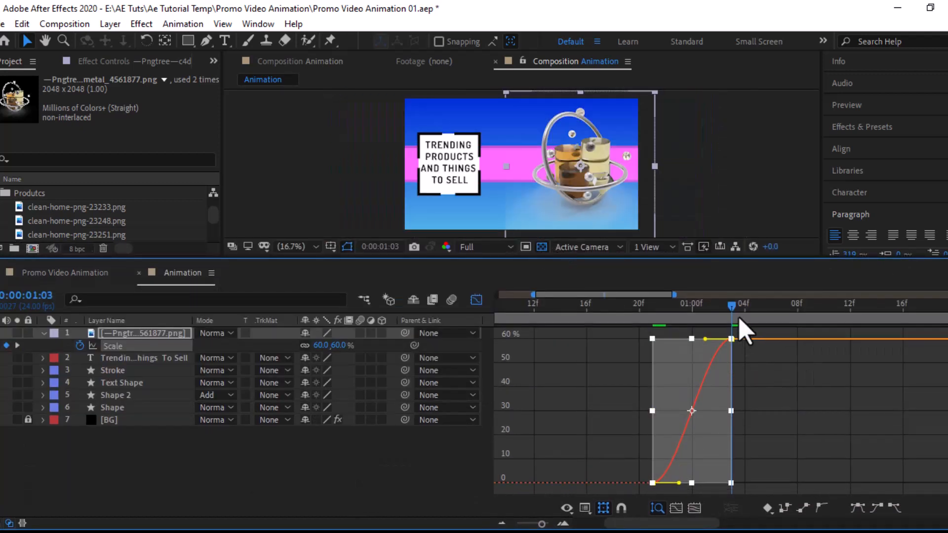
{"action": "left_click_drag", "start_coordinate": [732, 306], "coordinate": [744, 306]}
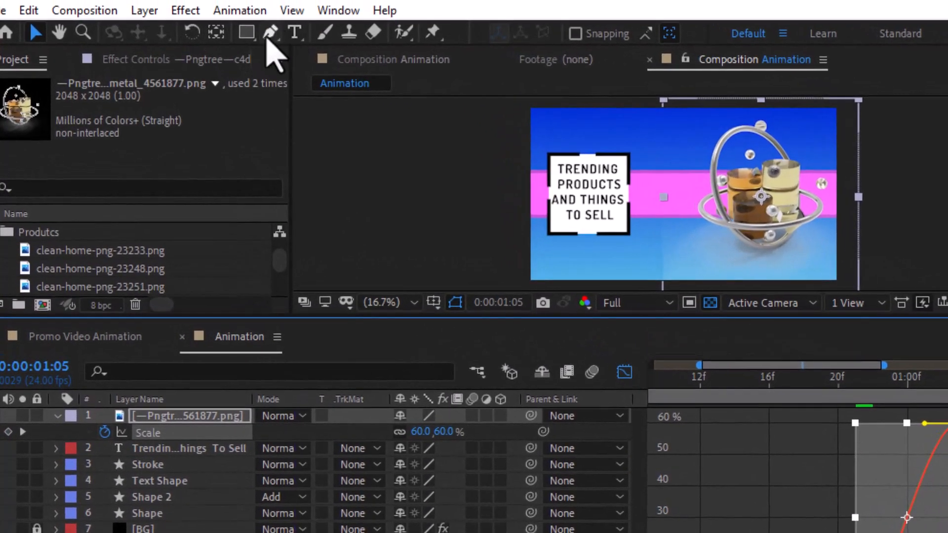
{"action": "left_click", "coordinate": [272, 31]}
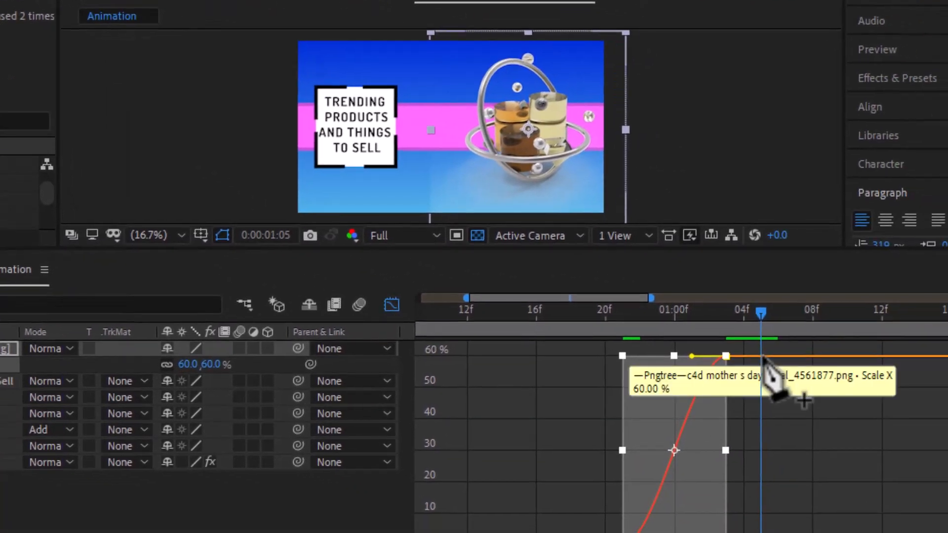
{"action": "left_click", "coordinate": [761, 356]}
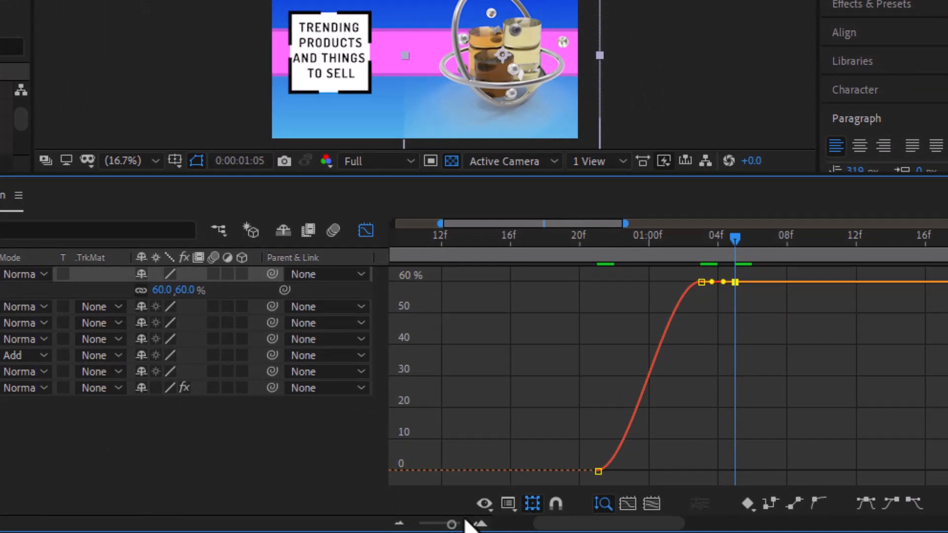
Step: Raise the keyframe's bezier handle so the scale curve overshoots 60% before settling
{"action": "left_click", "coordinate": [458, 527]}
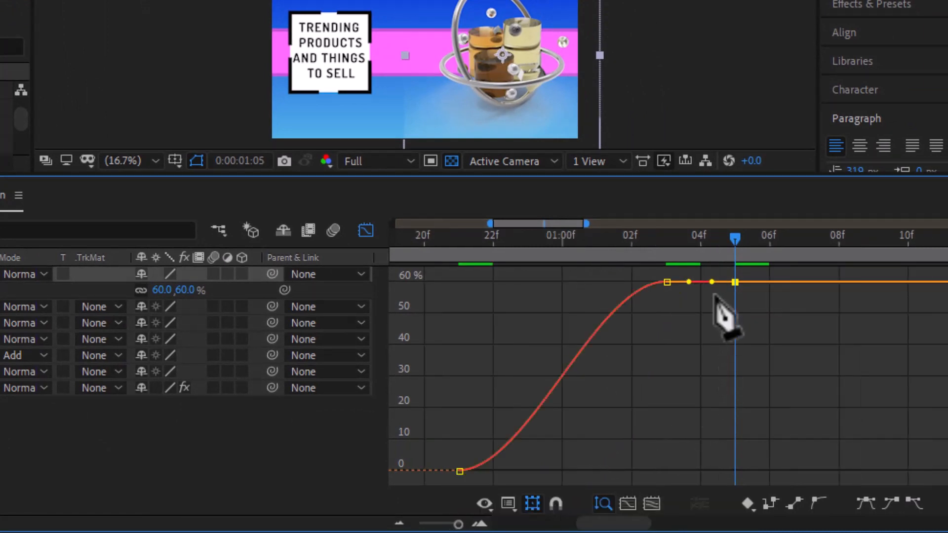
{"action": "key", "text": "equal"}
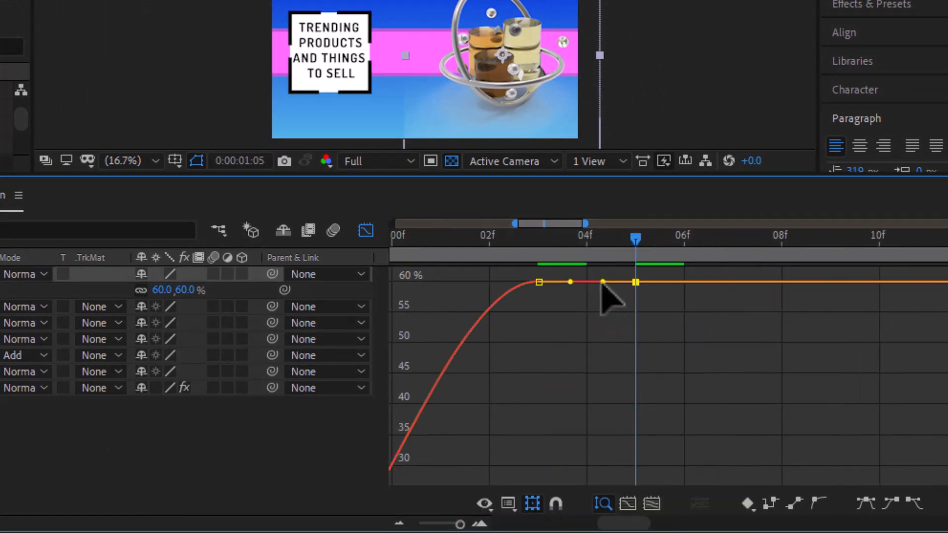
{"action": "mouse_move", "coordinate": [602, 283]}
{"action": "left_mouse_down"}
{"action": "mouse_move", "coordinate": [601, 270]}
{"action": "mouse_move", "coordinate": [603, 291]}
{"action": "mouse_move", "coordinate": [601, 274]}
{"action": "left_mouse_up"}
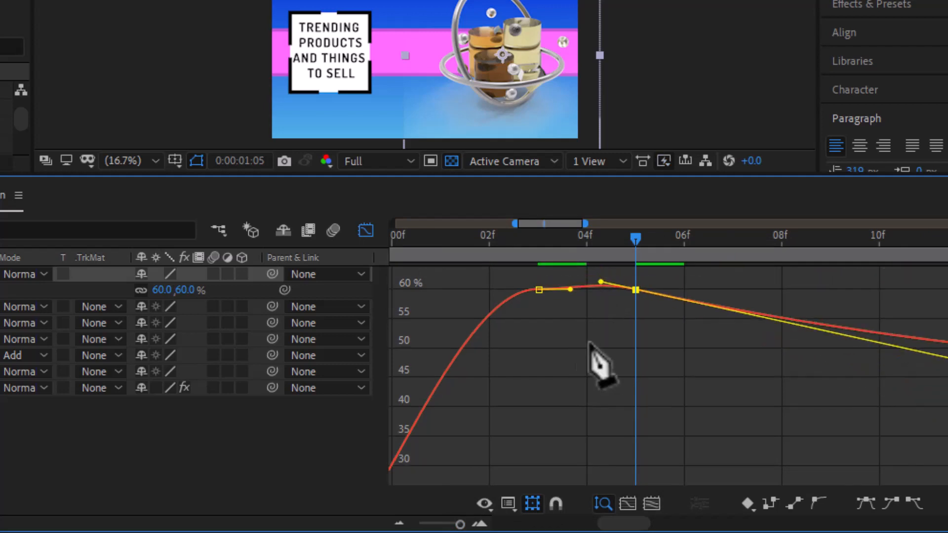
{"action": "key", "text": "ctrl+z"}
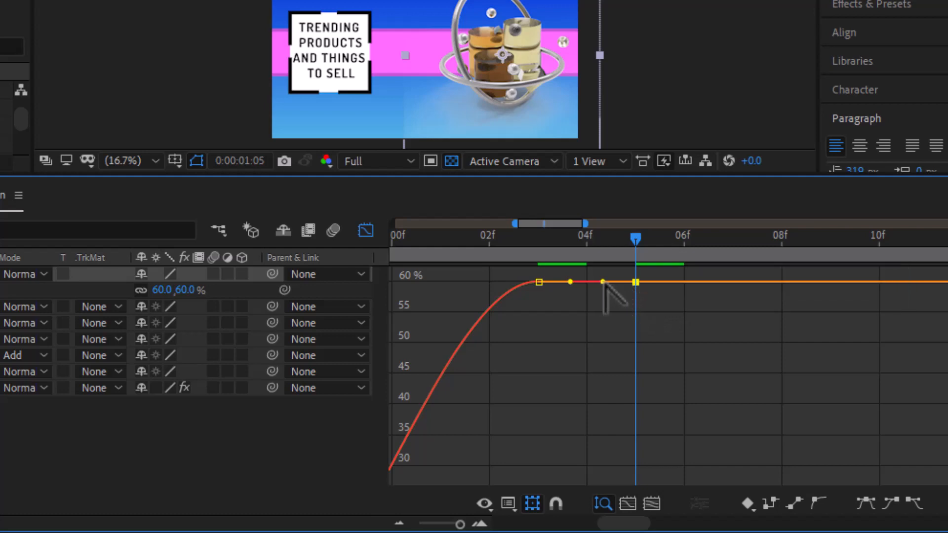
{"action": "left_click_drag", "start_coordinate": [604, 282], "coordinate": [628, 239]}
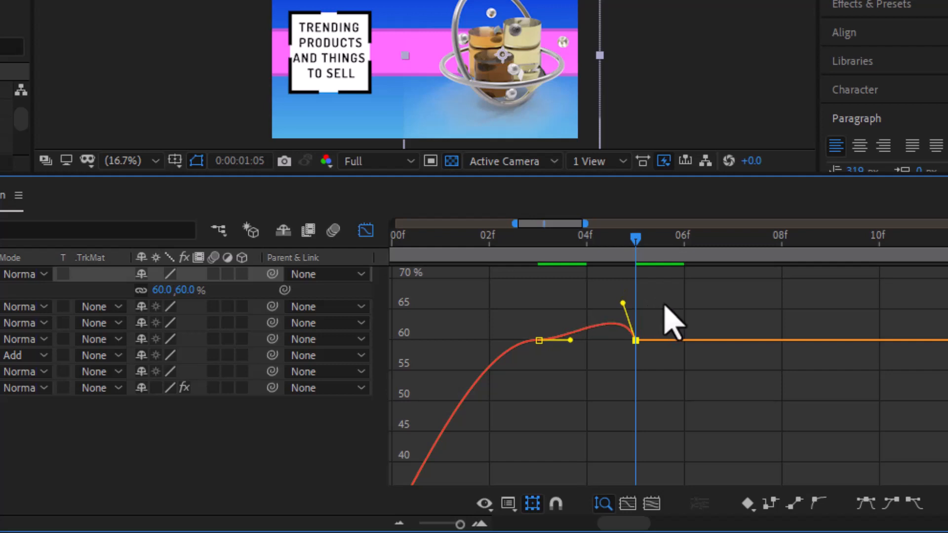
{"action": "left_click_drag", "start_coordinate": [665, 306], "coordinate": [669, 297]}
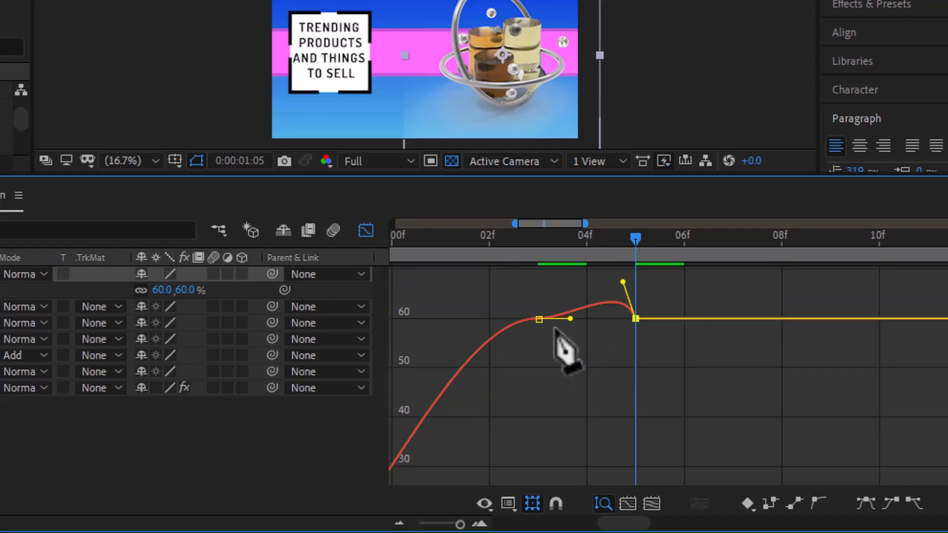
{"action": "mouse_move", "coordinate": [540, 322]}
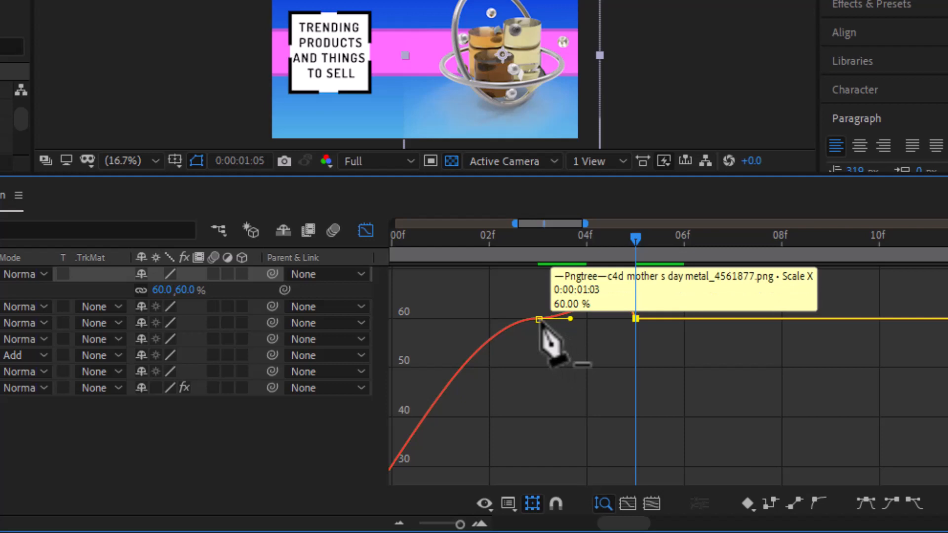
Step: Smooth the 01:03 keyframe handles and add an eased 60% scale keyframe at 07f
{"action": "left_click", "coordinate": [540, 319], "text": "ctrl"}
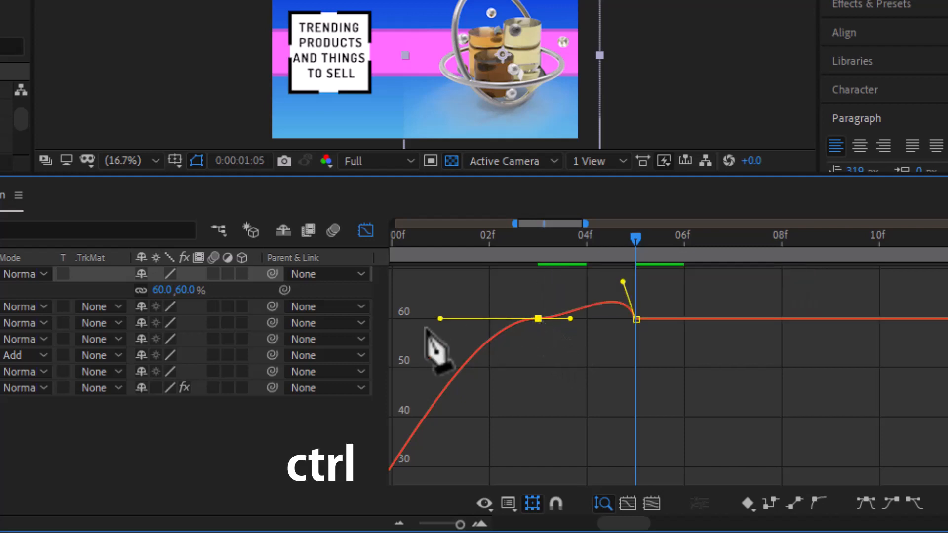
{"action": "left_click_drag", "start_coordinate": [440, 319], "coordinate": [520, 292]}
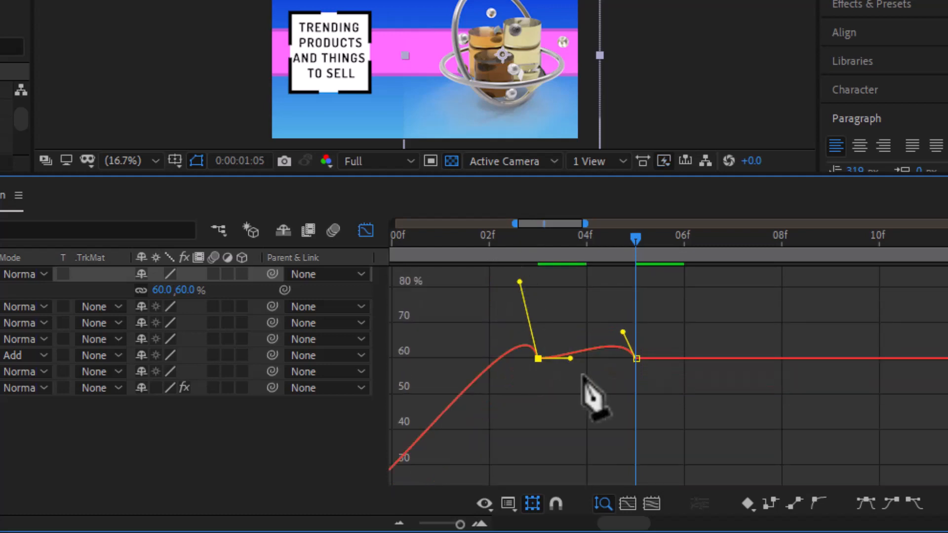
{"action": "left_click", "coordinate": [625, 331]}
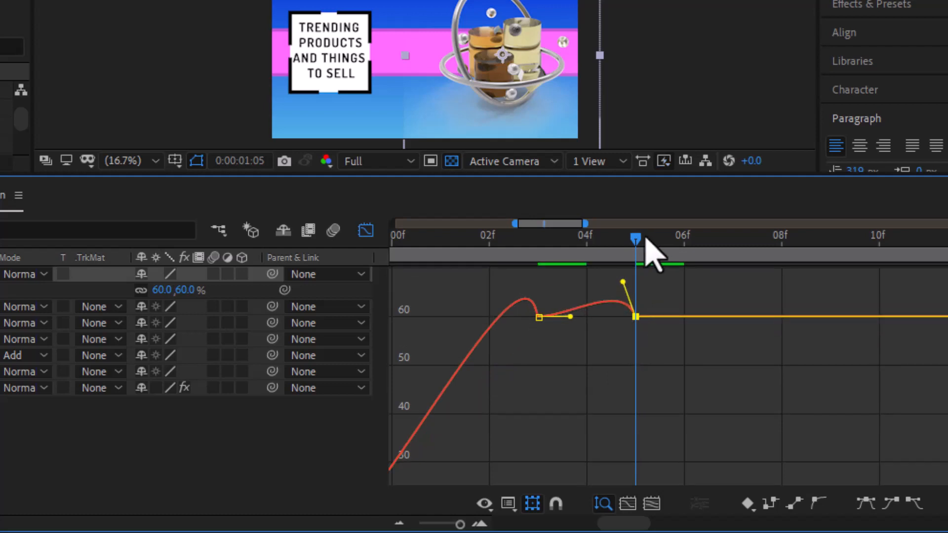
{"action": "left_click", "coordinate": [665, 242]}
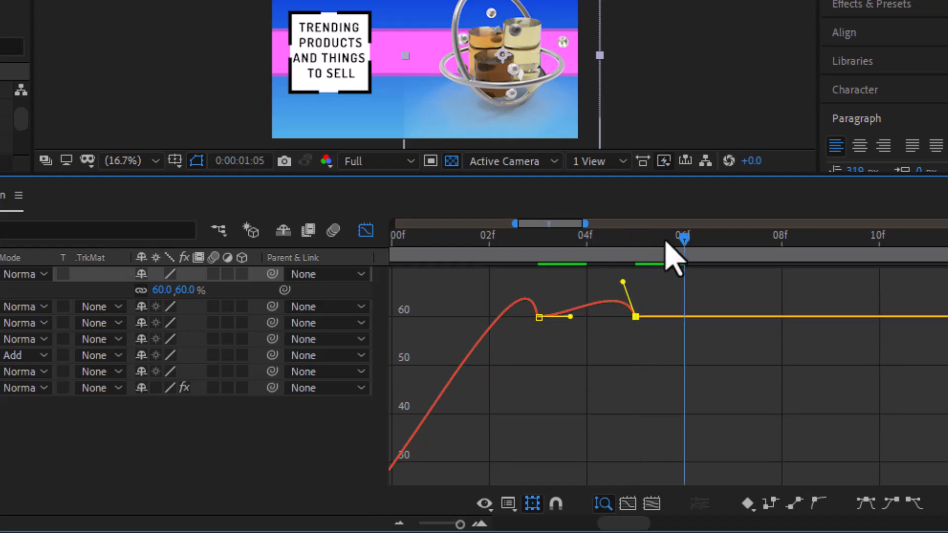
{"action": "left_click_drag", "start_coordinate": [673, 241], "coordinate": [719, 240]}
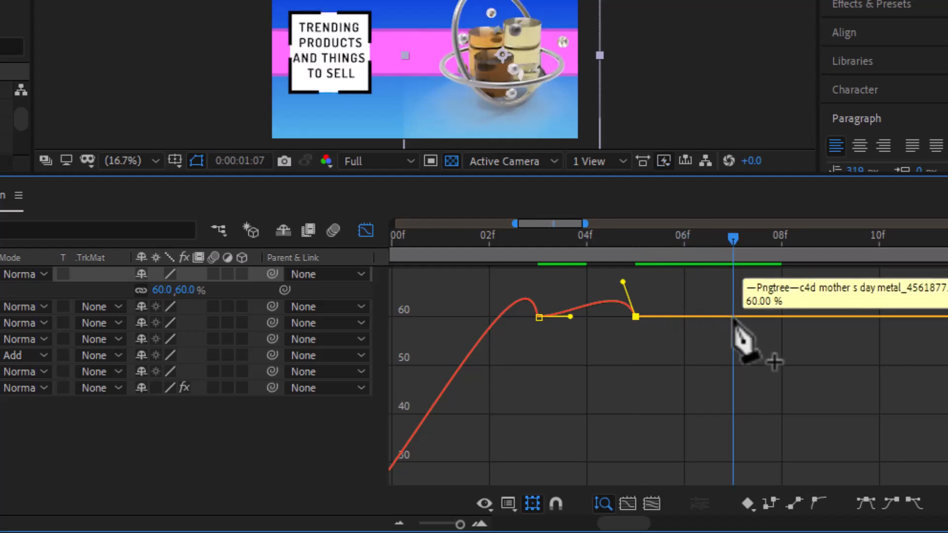
{"action": "left_click", "coordinate": [733, 317]}
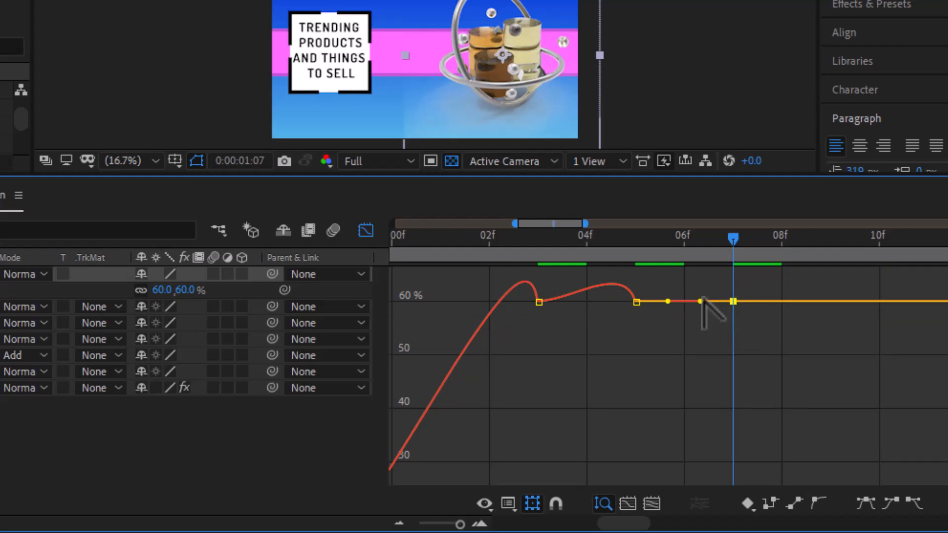
{"action": "left_click_drag", "start_coordinate": [715, 276], "coordinate": [727, 273]}
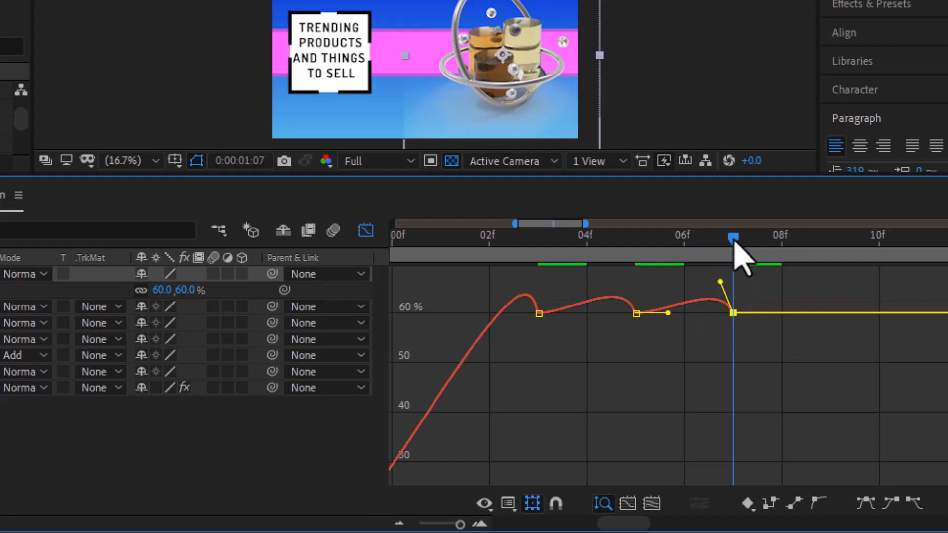
Step: Preview the bounce, return to layer bars, and end the work area around 09f
{"action": "left_click_drag", "start_coordinate": [704, 238], "coordinate": [766, 233]}
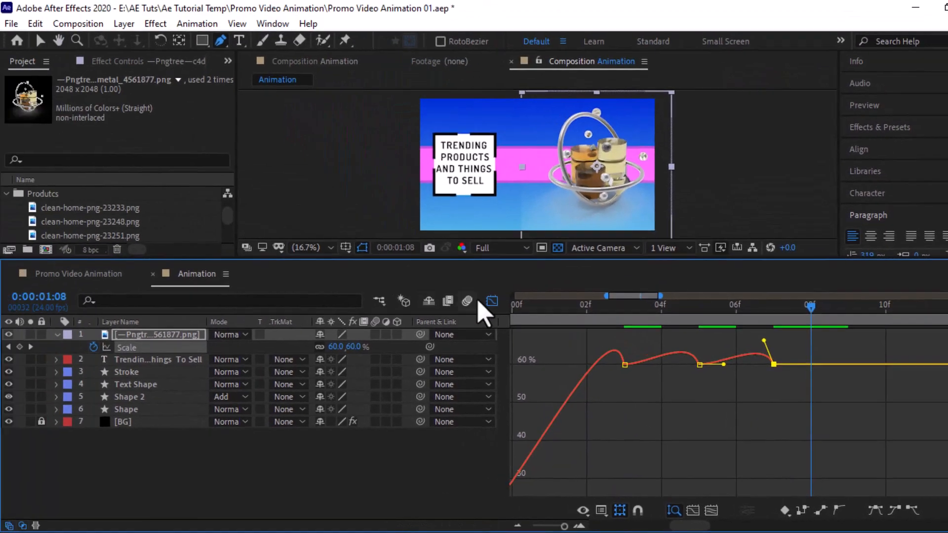
{"action": "left_click", "coordinate": [492, 302]}
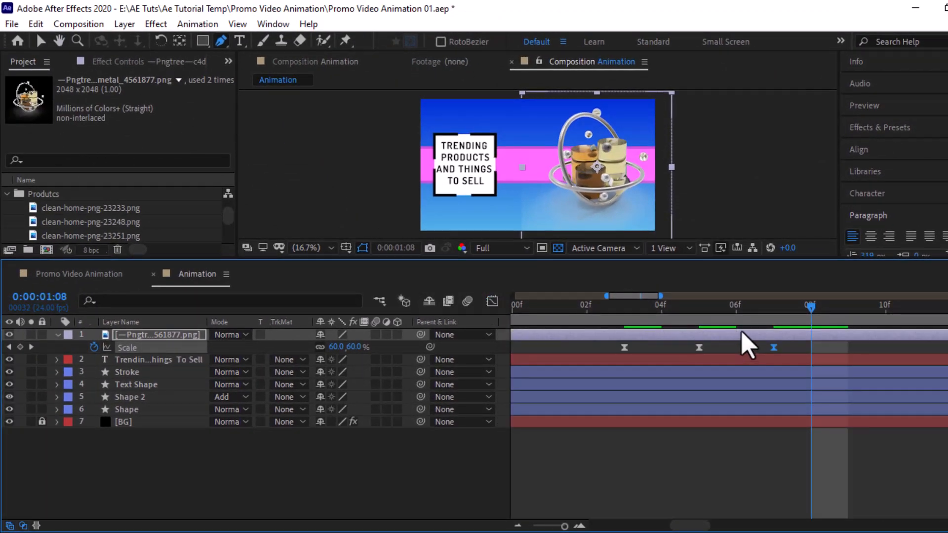
{"action": "key", "text": "n"}
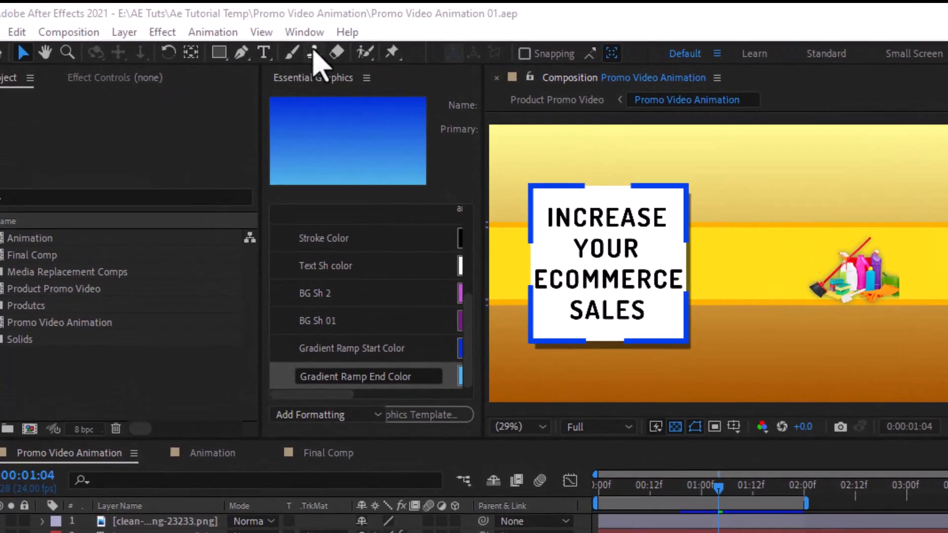
Step: Check the After Effects version in Help > About, then close the splash
{"action": "left_click", "coordinate": [352, 31]}
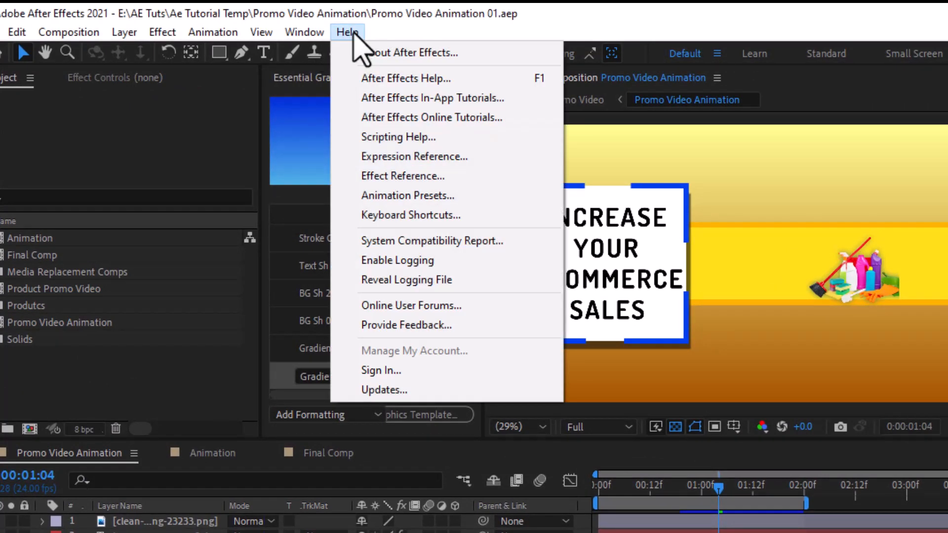
{"action": "left_click", "coordinate": [387, 52]}
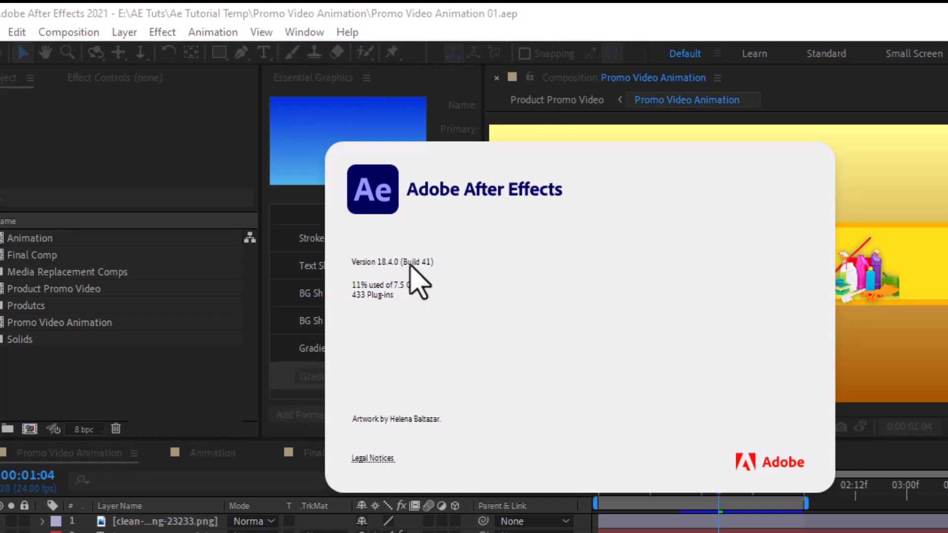
{"action": "left_click", "coordinate": [428, 266]}
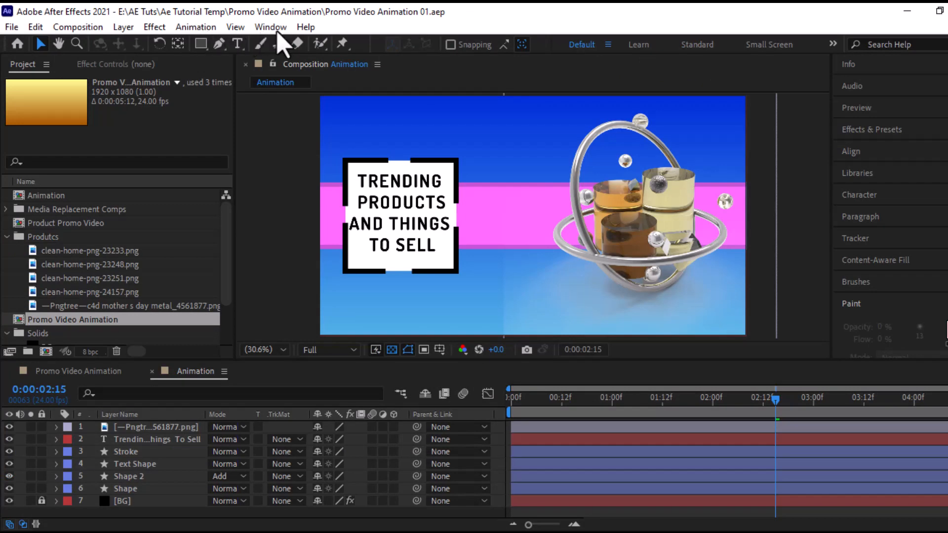
Step: Open the Window menu and bring up the Workspace list
{"action": "left_click", "coordinate": [277, 31]}
{"action": "mouse_move", "coordinate": [277, 31]}
{"action": "mouse_move", "coordinate": [270, 27]}
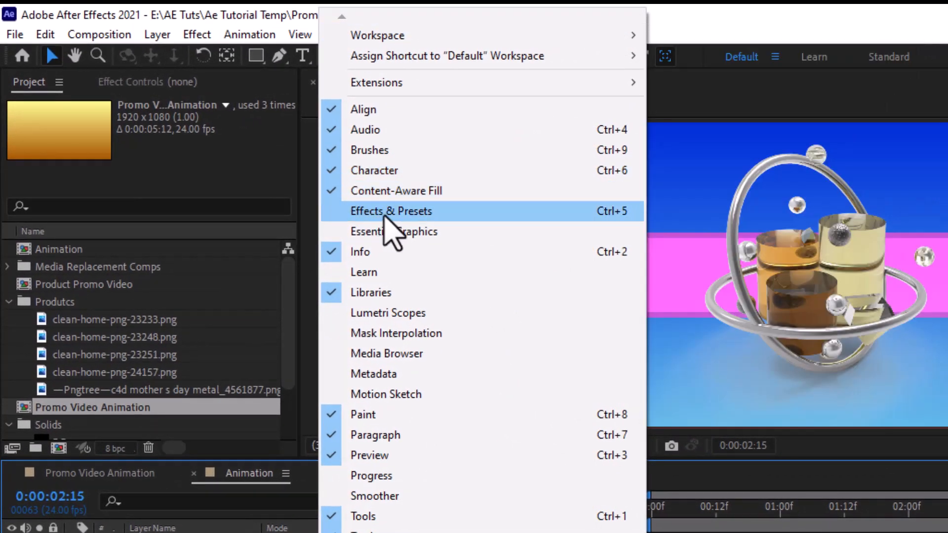
Step: Add the product image layer to Essential Graphics as replaceable media named 'Image'
{"action": "left_click", "coordinate": [390, 231]}
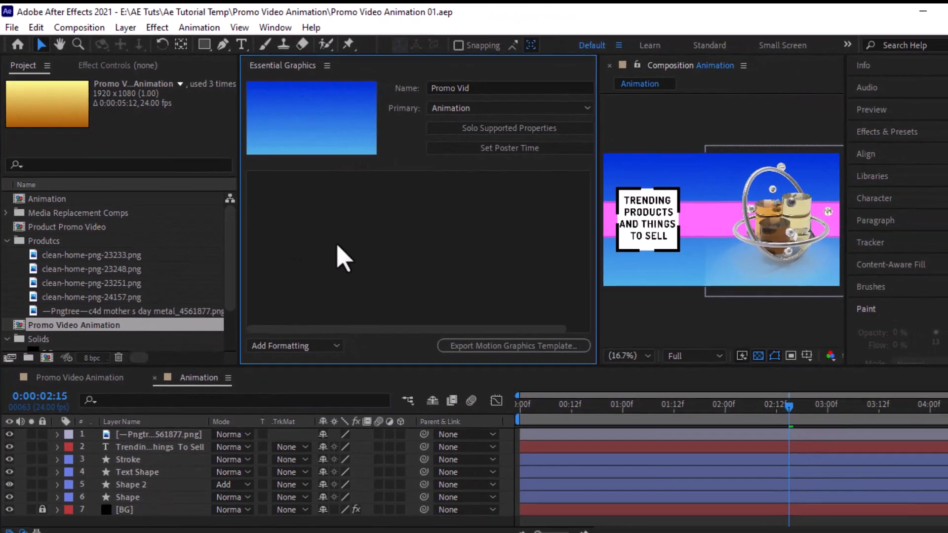
{"action": "left_click", "coordinate": [135, 435]}
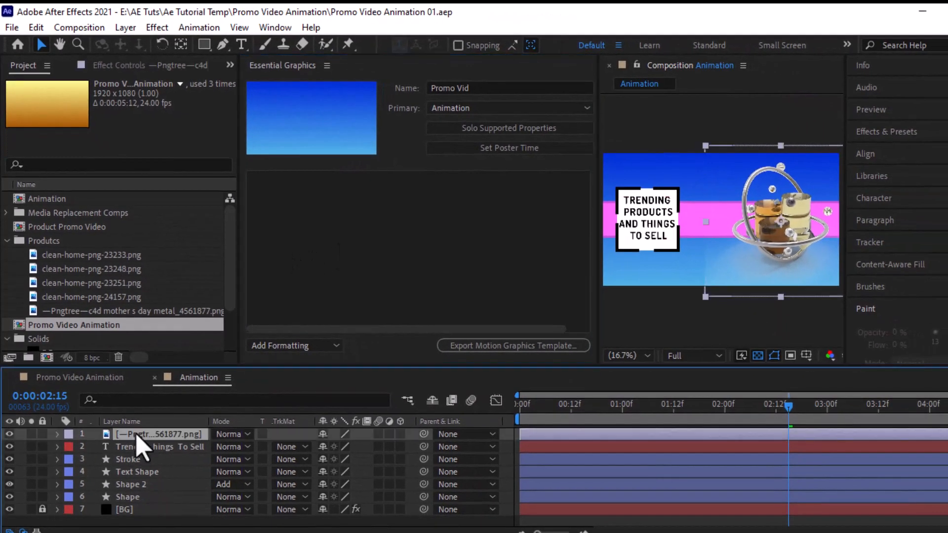
{"action": "left_click_drag", "start_coordinate": [135, 434], "coordinate": [316, 270]}
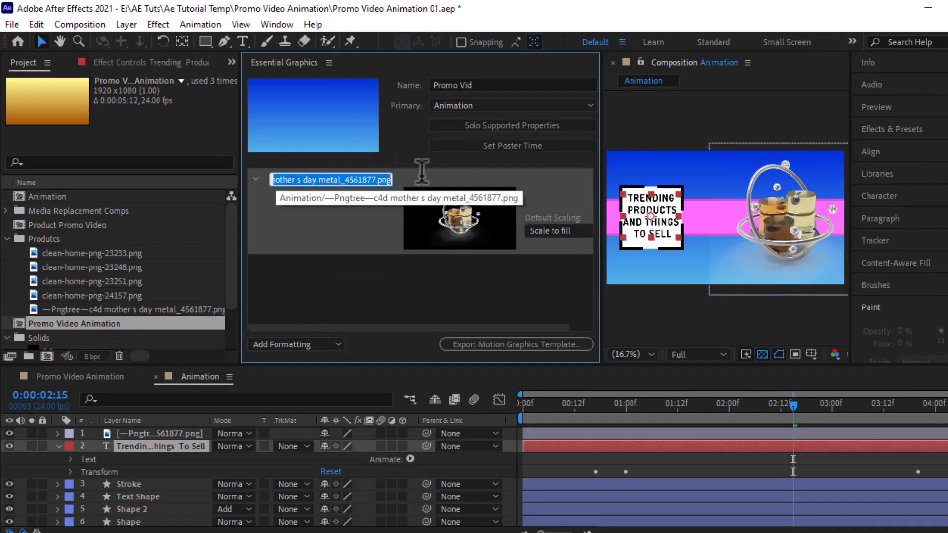
{"action": "key", "text": "BackSpace"}
{"action": "type", "text": "Image"}
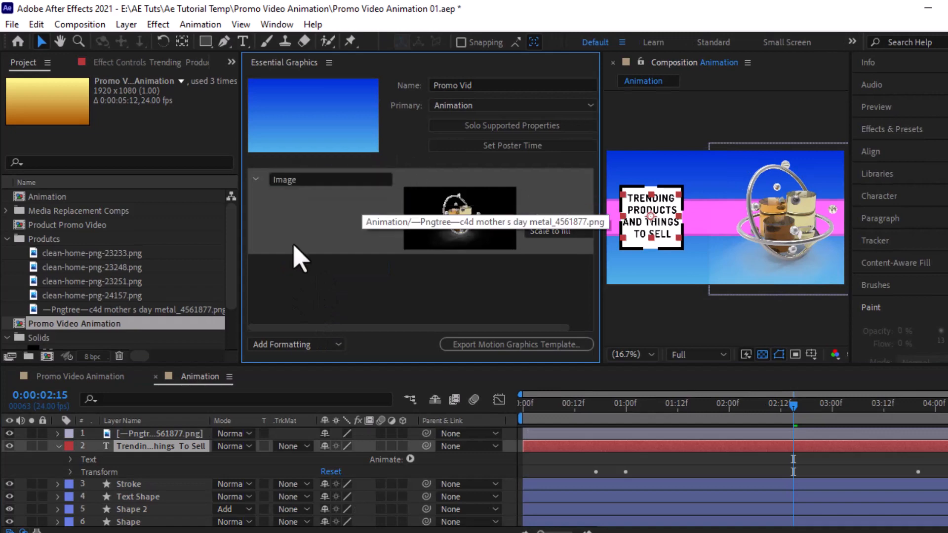
{"action": "key", "text": "Return"}
Step: Add the headline's Source Text to Essential Graphics and reveal the image's transform properties
{"action": "left_click", "coordinate": [110, 419]}
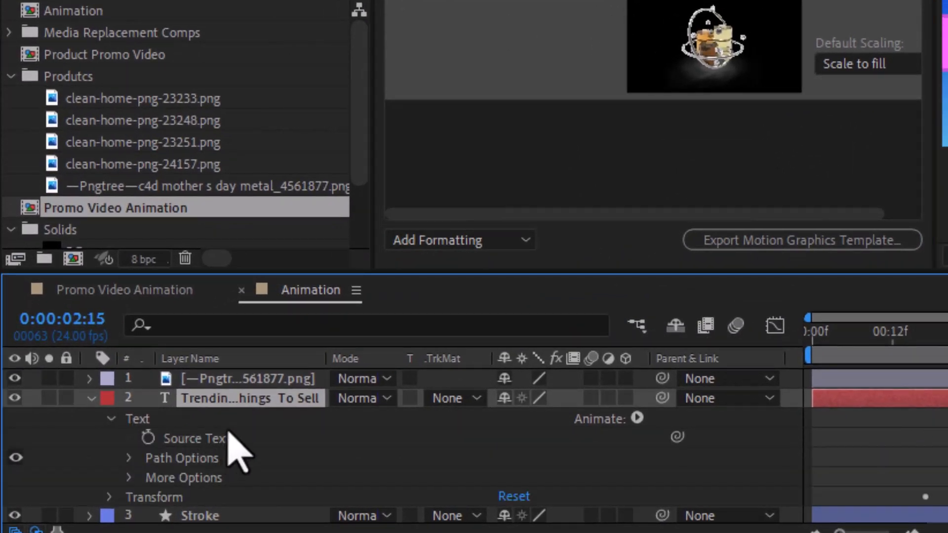
{"action": "left_click_drag", "start_coordinate": [237, 438], "coordinate": [500, 157]}
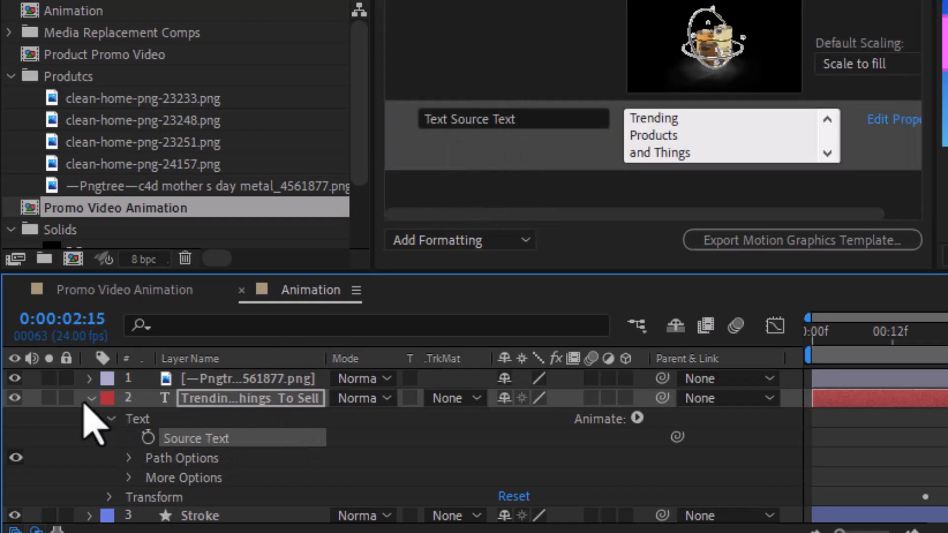
{"action": "left_click", "coordinate": [90, 398]}
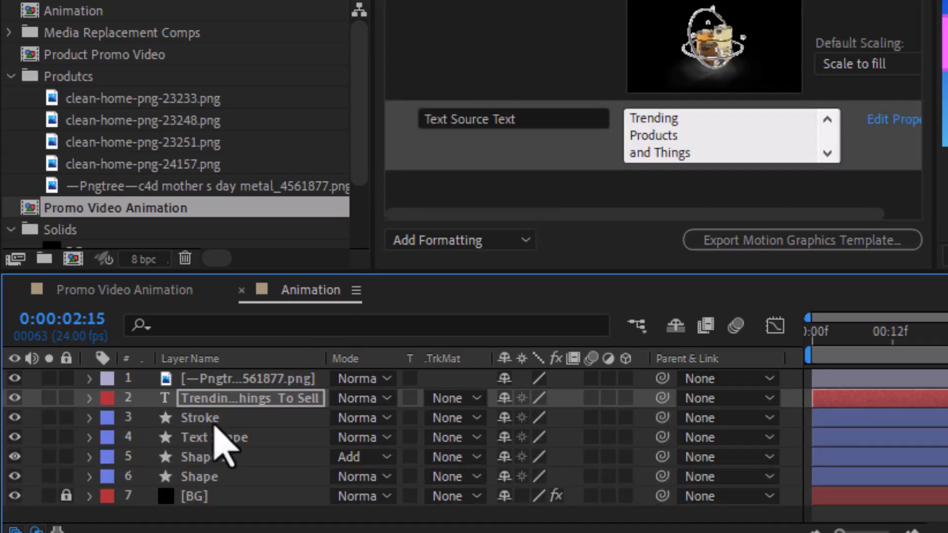
{"action": "left_click", "coordinate": [271, 380]}
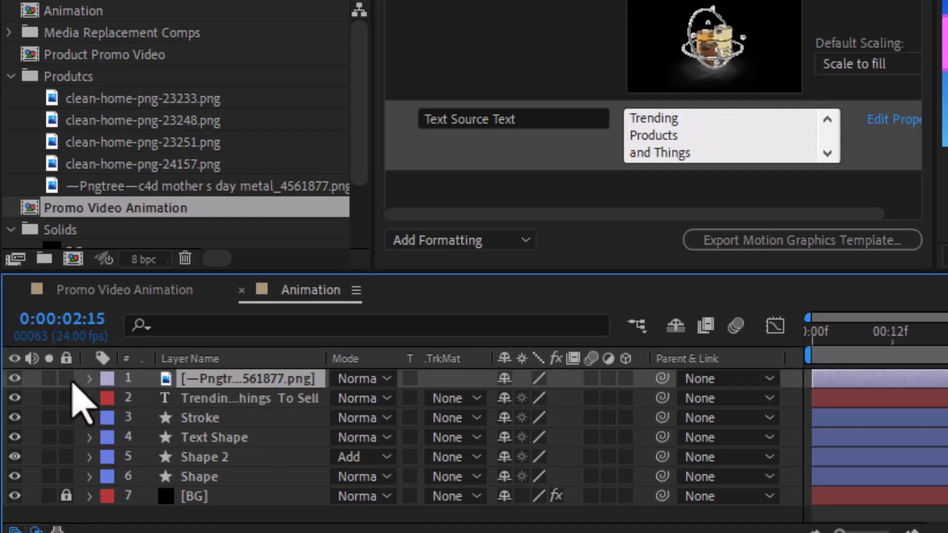
{"action": "left_click", "coordinate": [91, 379]}
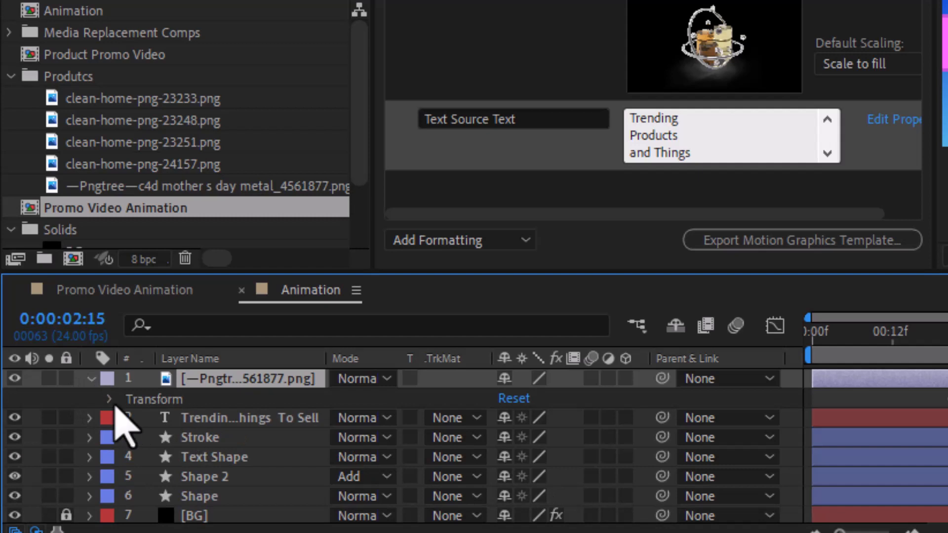
{"action": "left_click", "coordinate": [109, 399]}
Step: Add the image's Scale to Essential Graphics as a control named Image Scale
{"action": "left_click_drag", "start_coordinate": [206, 465], "coordinate": [520, 121]}
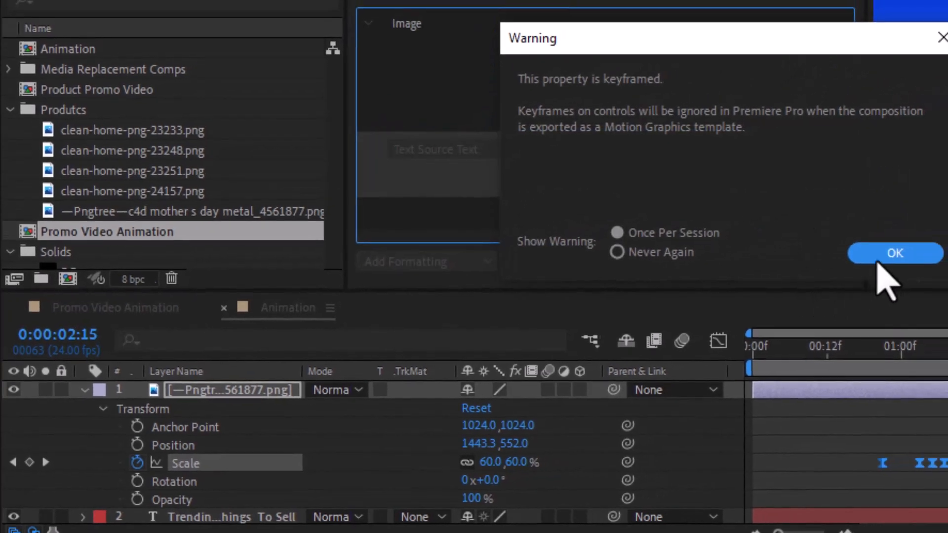
{"action": "left_click", "coordinate": [884, 252]}
{"action": "left_click", "coordinate": [398, 153]}
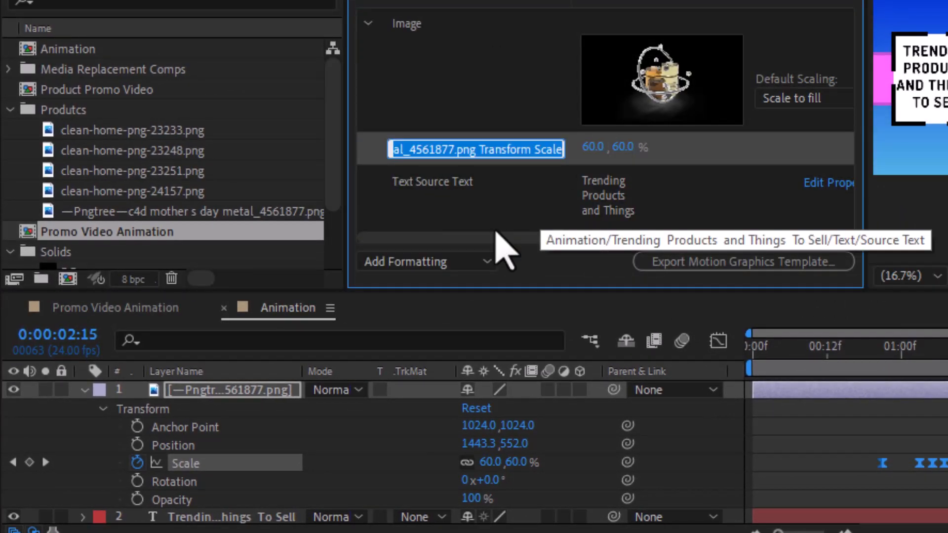
{"action": "key", "text": "BackSpace"}
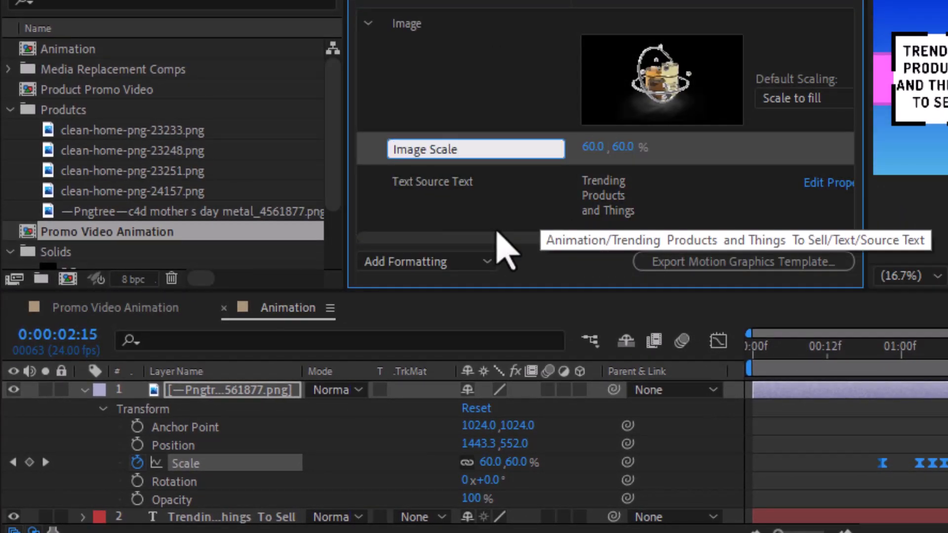
{"action": "key", "text": "Return"}
Step: Add the image's Position to Essential Graphics as a control named Image Position
{"action": "left_click_drag", "start_coordinate": [173, 446], "coordinate": [498, 204]}
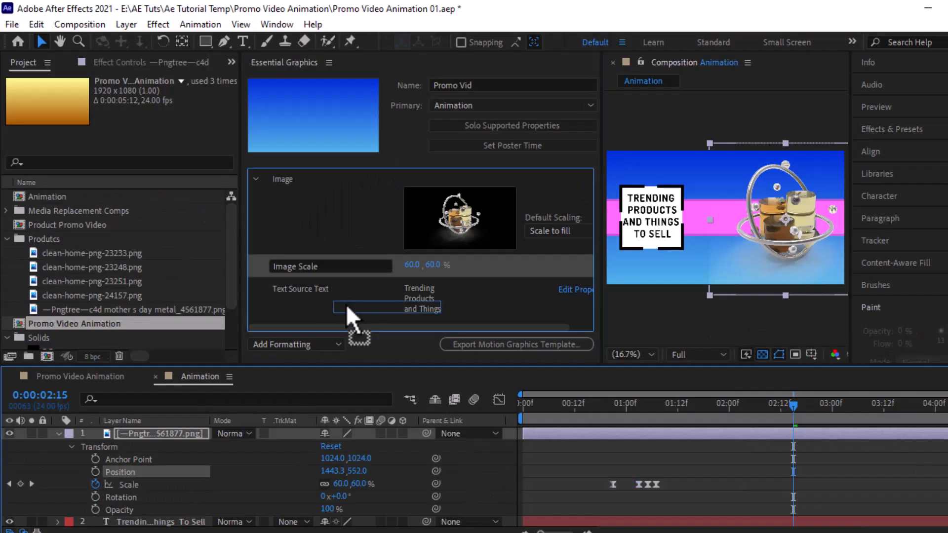
{"action": "left_click_drag", "start_coordinate": [345, 304], "coordinate": [336, 294]}
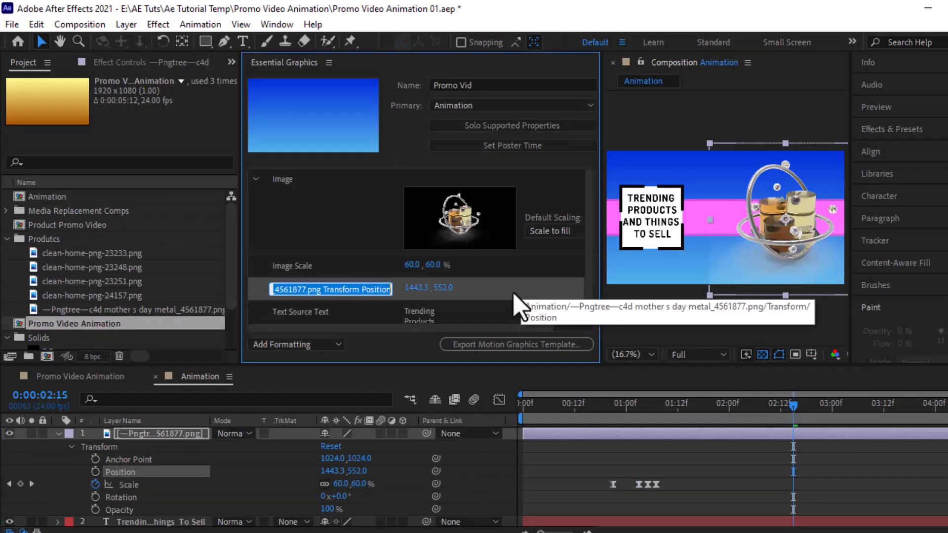
{"action": "type", "text": "Image"}
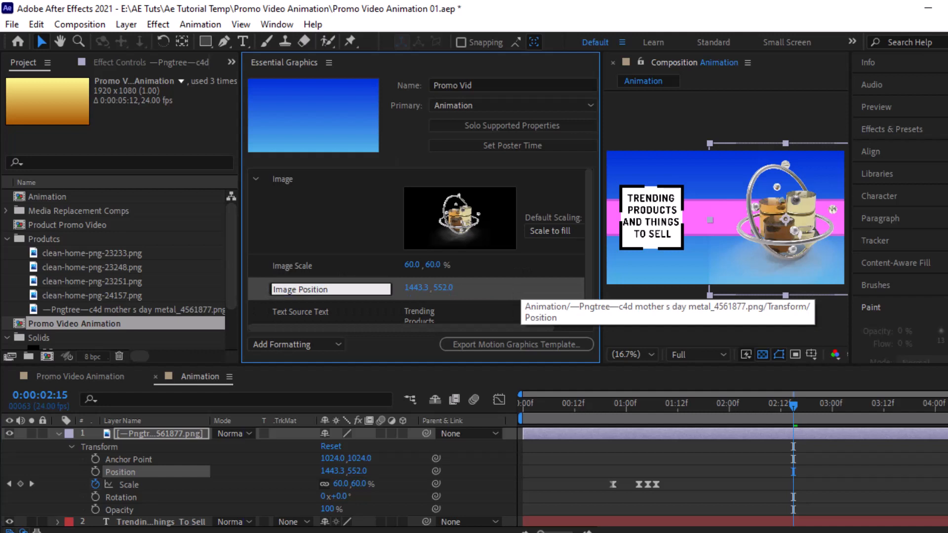
{"action": "key", "text": "Return"}
Step: Add the image's Rotation as 'Image Rotaion' and collapse the Image group
{"action": "left_click_drag", "start_coordinate": [121, 497], "coordinate": [341, 302]}
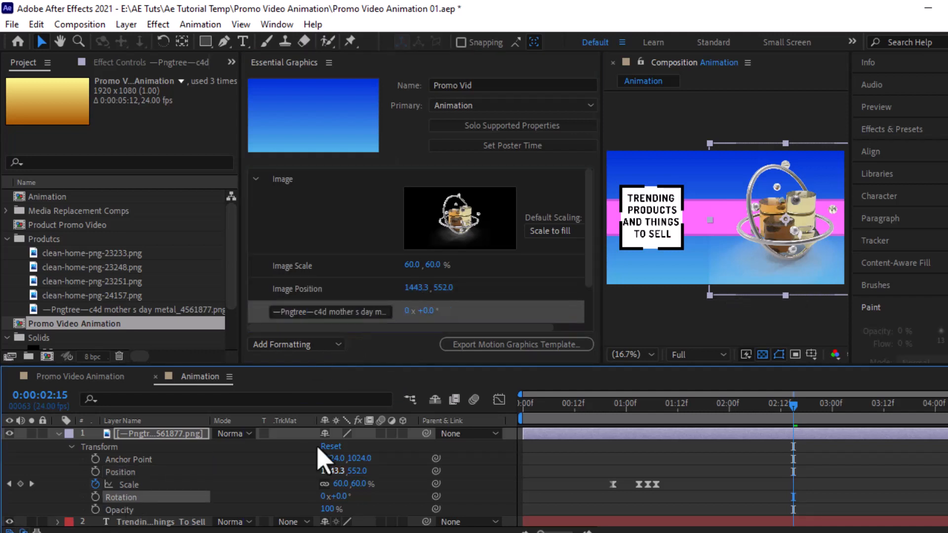
{"action": "type", "text": "Image"}
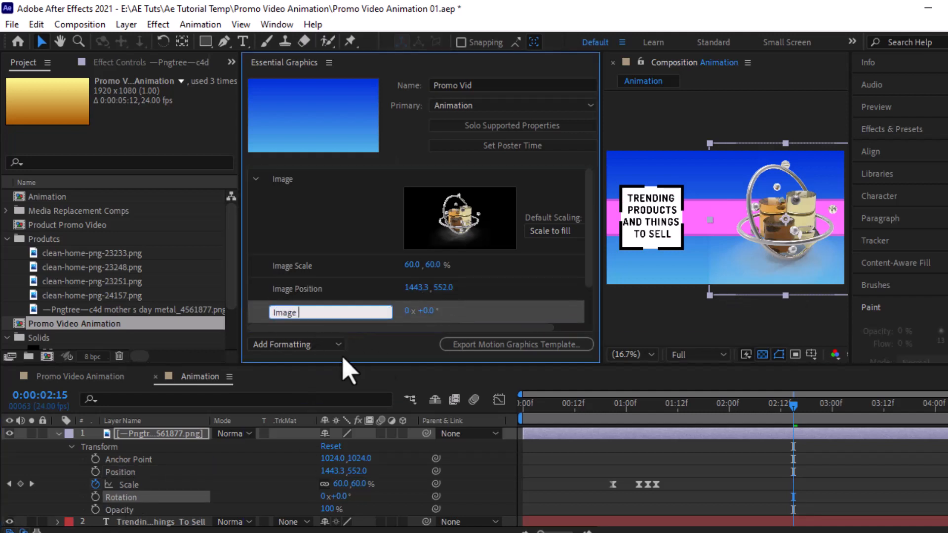
{"action": "type", "text": " Rotaion"}
{"action": "key", "text": "Return"}
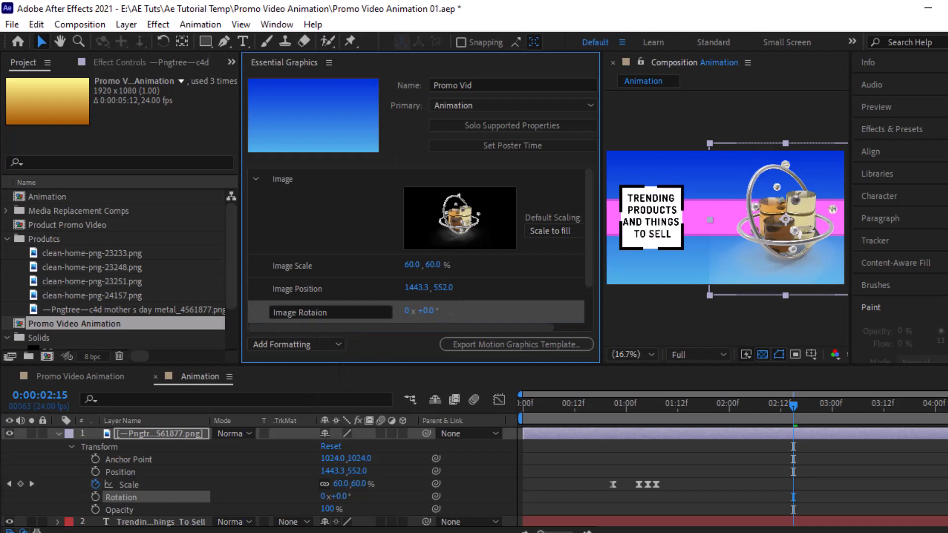
{"action": "left_click", "coordinate": [255, 179]}
{"action": "left_click", "coordinate": [67, 436]}
Step: Apply a Fill effect to the headline text layer with a white fill colour
{"action": "left_click", "coordinate": [58, 435]}
{"action": "left_click", "coordinate": [135, 447]}
{"action": "left_click", "coordinate": [158, 24]}
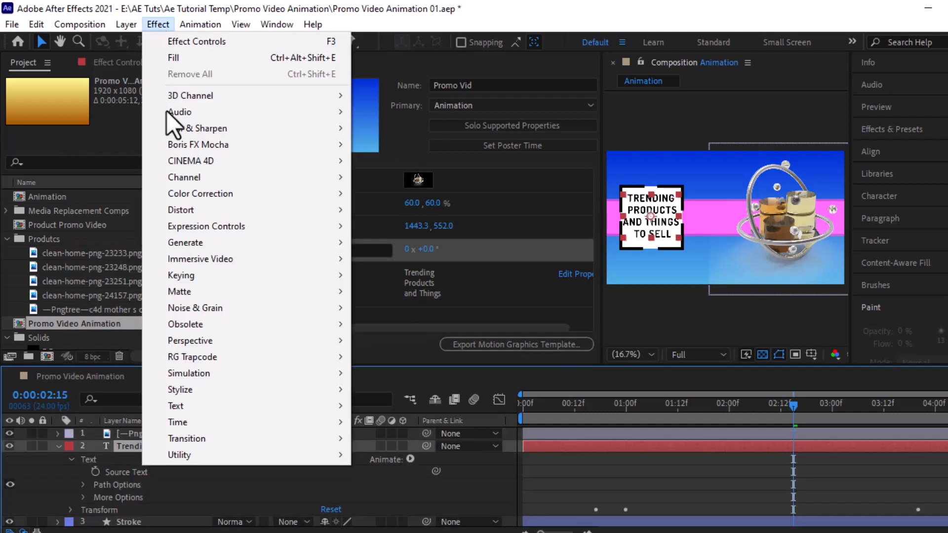
{"action": "mouse_move", "coordinate": [208, 245]}
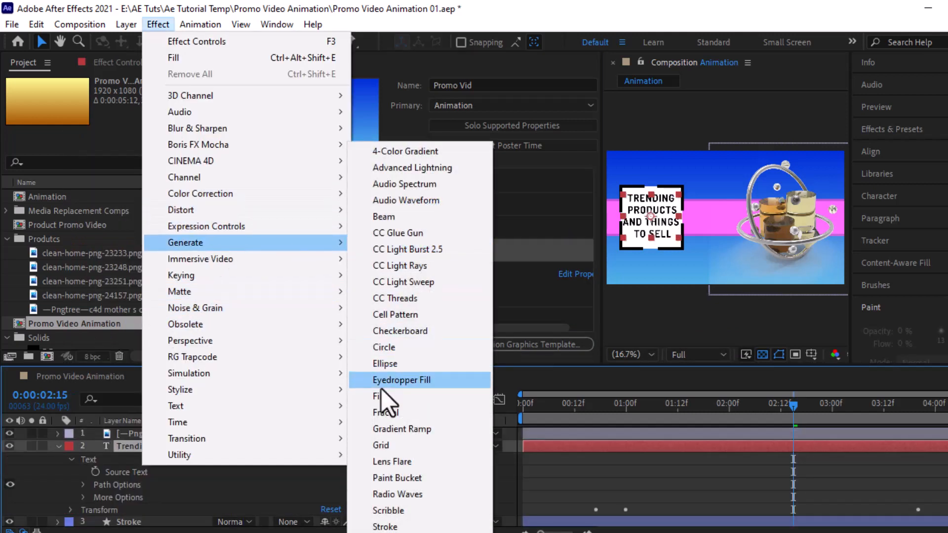
{"action": "left_click", "coordinate": [381, 401]}
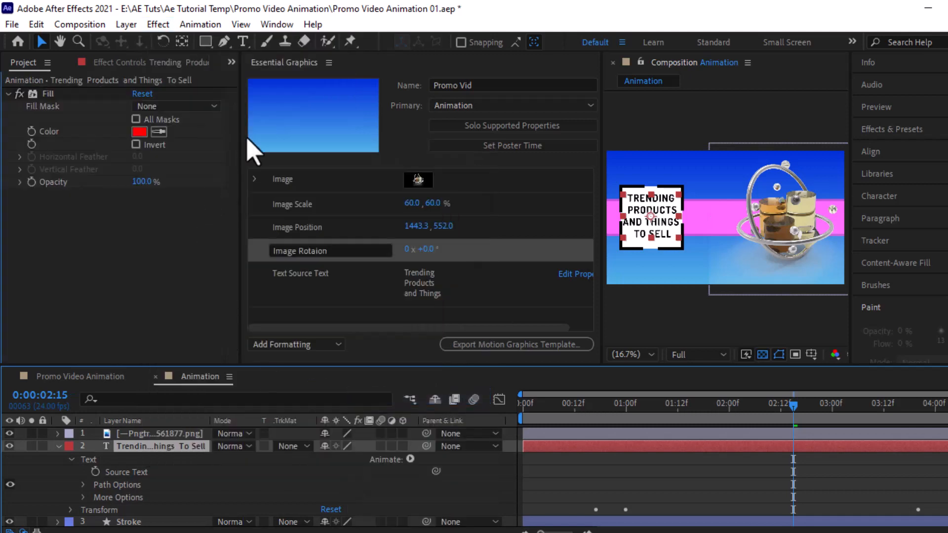
{"action": "left_click", "coordinate": [140, 131]}
{"action": "left_click", "coordinate": [131, 179]}
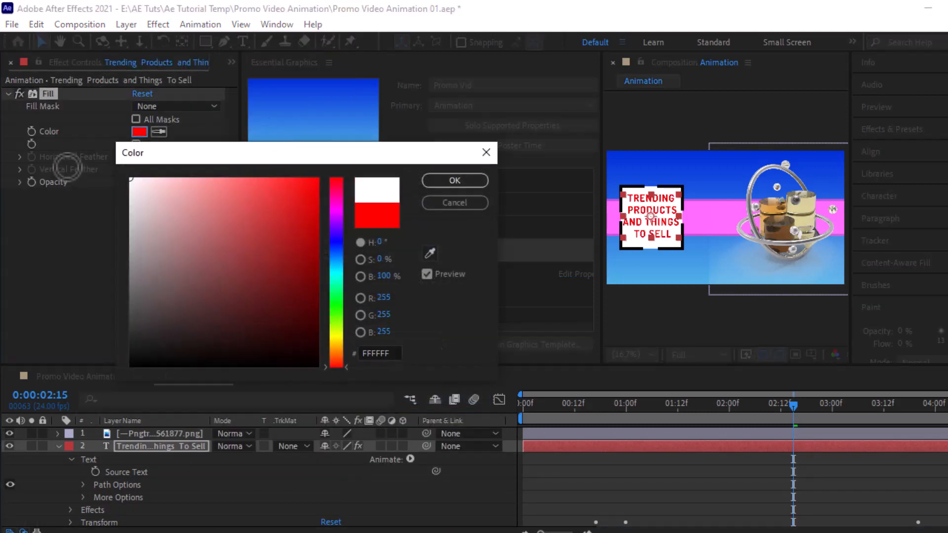
{"action": "left_click", "coordinate": [455, 181]}
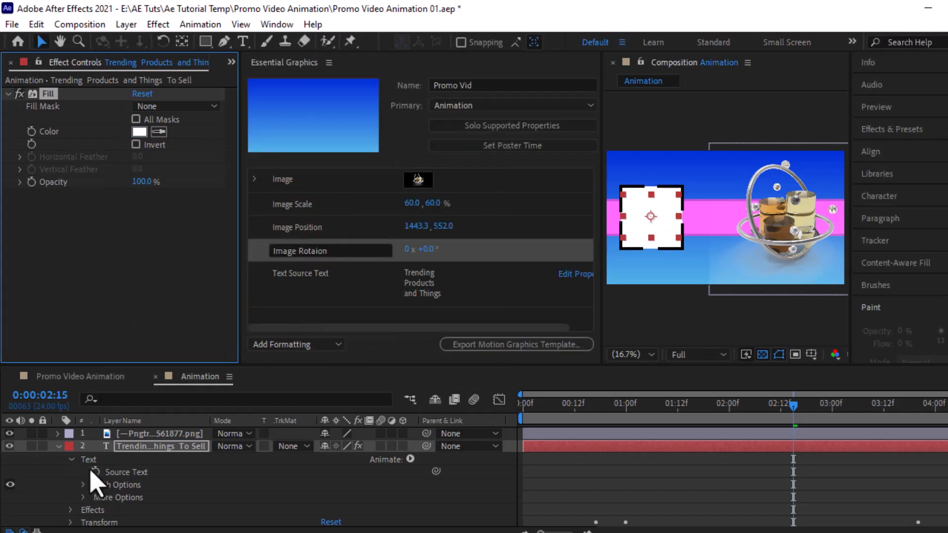
Step: Expose the Fill effect's Color in Essential Graphics, renamed 'Text Color'
{"action": "left_click", "coordinate": [59, 446]}
{"action": "left_click", "coordinate": [60, 448]}
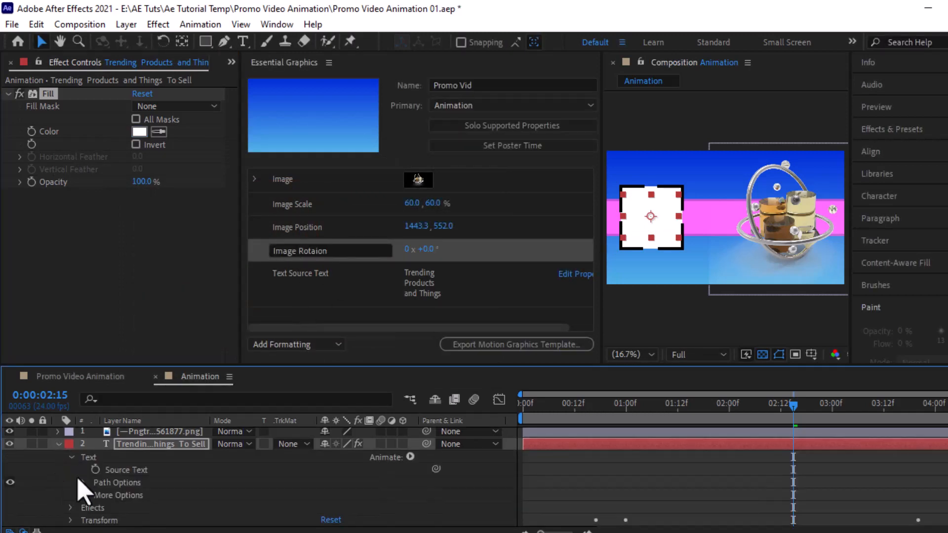
{"action": "left_click", "coordinate": [76, 465]}
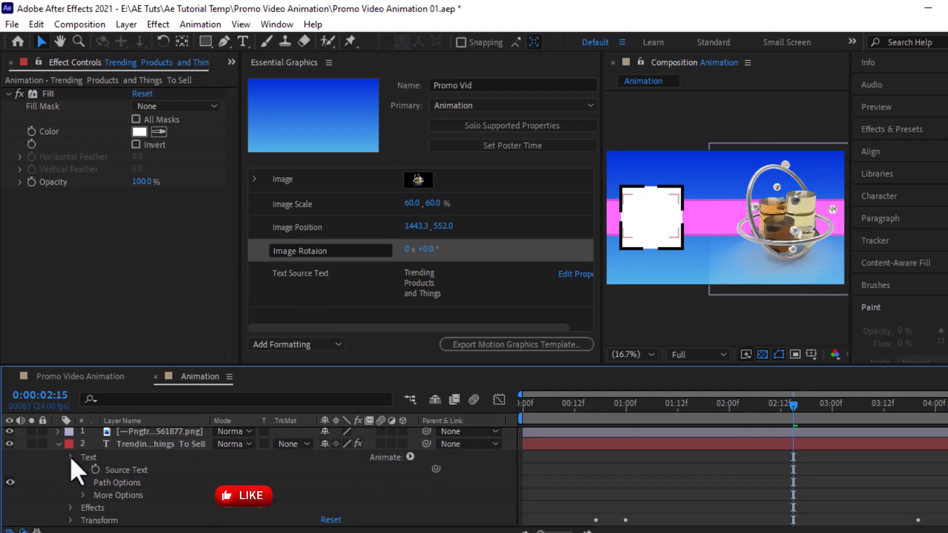
{"action": "left_click", "coordinate": [71, 458]}
{"action": "left_click", "coordinate": [71, 470]}
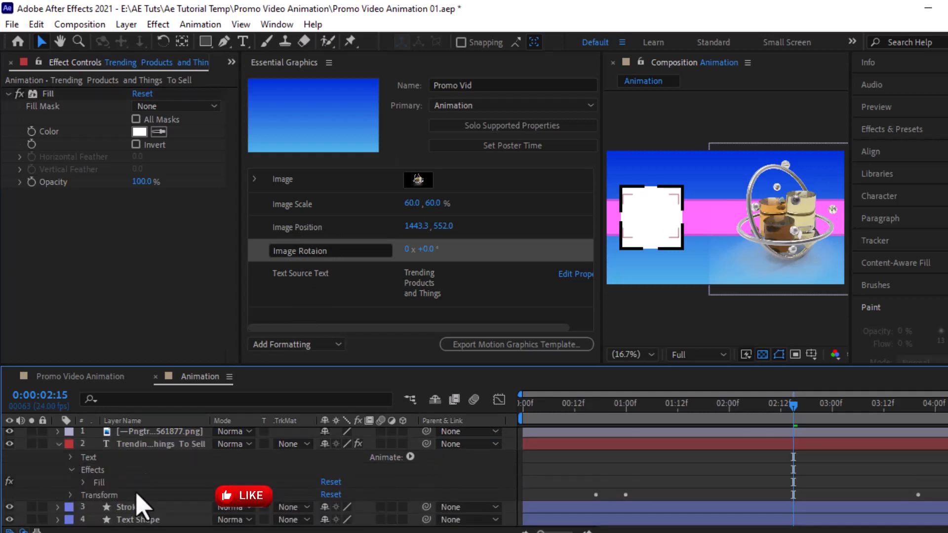
{"action": "left_click", "coordinate": [83, 483]}
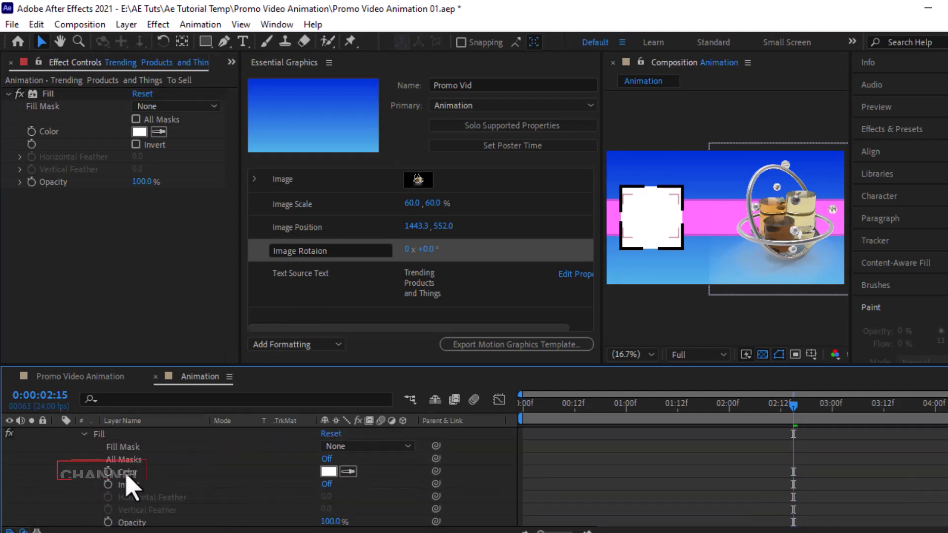
{"action": "left_click_drag", "start_coordinate": [127, 477], "coordinate": [319, 296]}
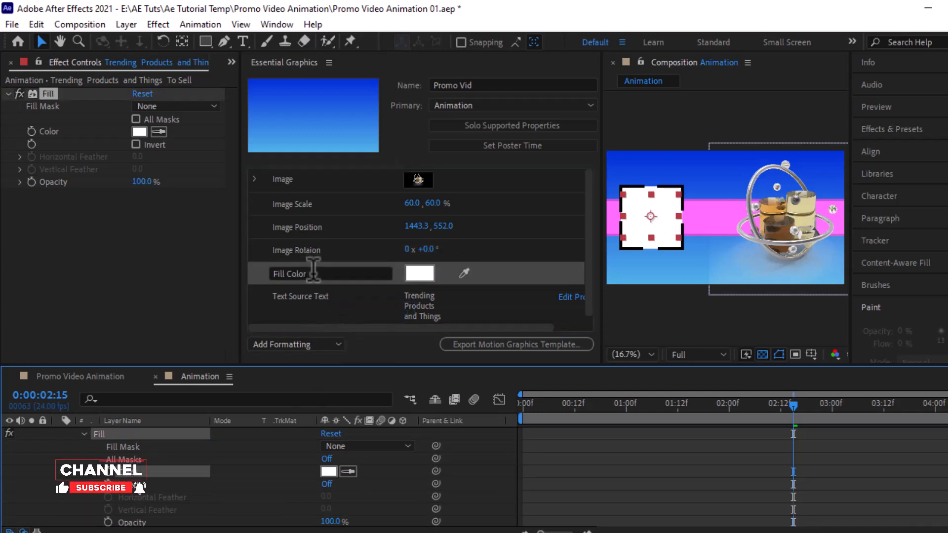
{"action": "left_click", "coordinate": [313, 273]}
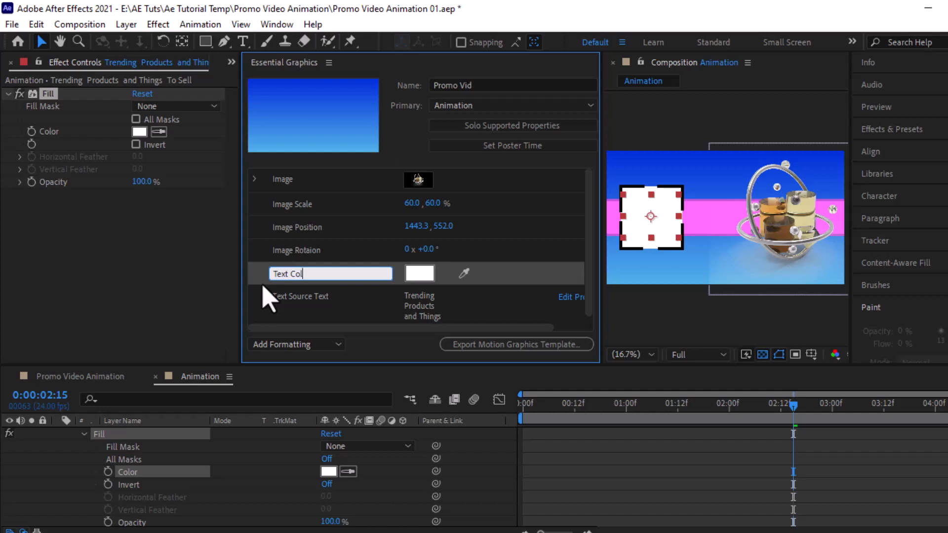
{"action": "type", "text": "Text Color"}
{"action": "key", "text": "Return"}
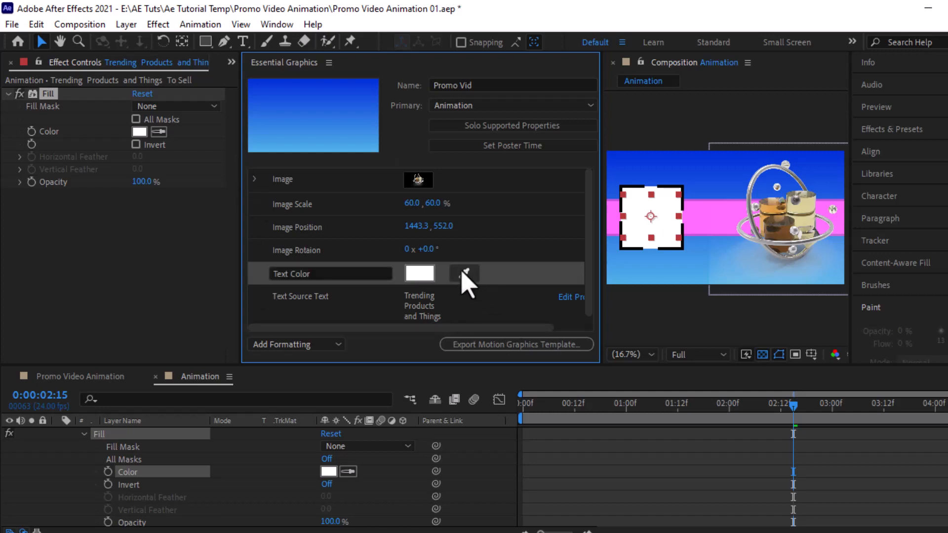
Step: Set the Text Color control to black
{"action": "left_click", "coordinate": [420, 273]}
{"action": "left_click_drag", "start_coordinate": [297, 265], "coordinate": [124, 405]}
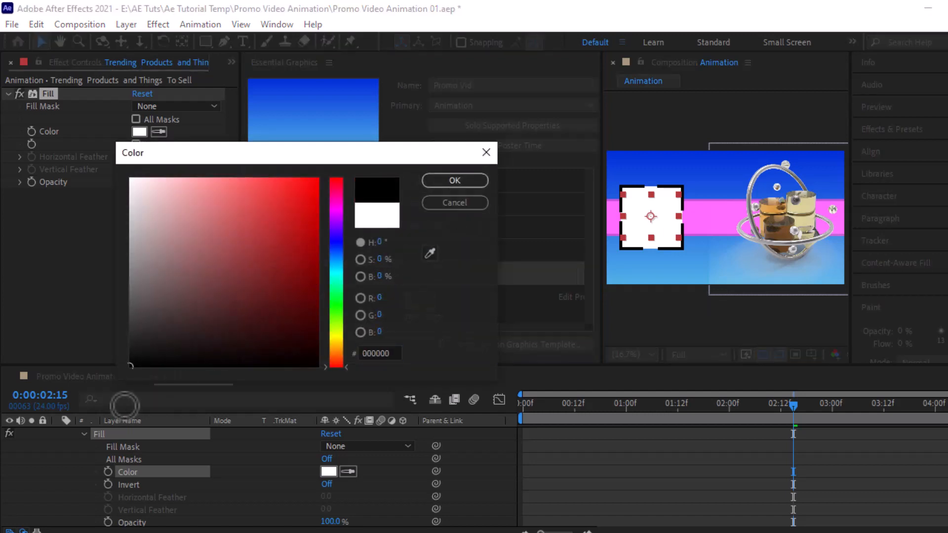
{"action": "left_click", "coordinate": [437, 183]}
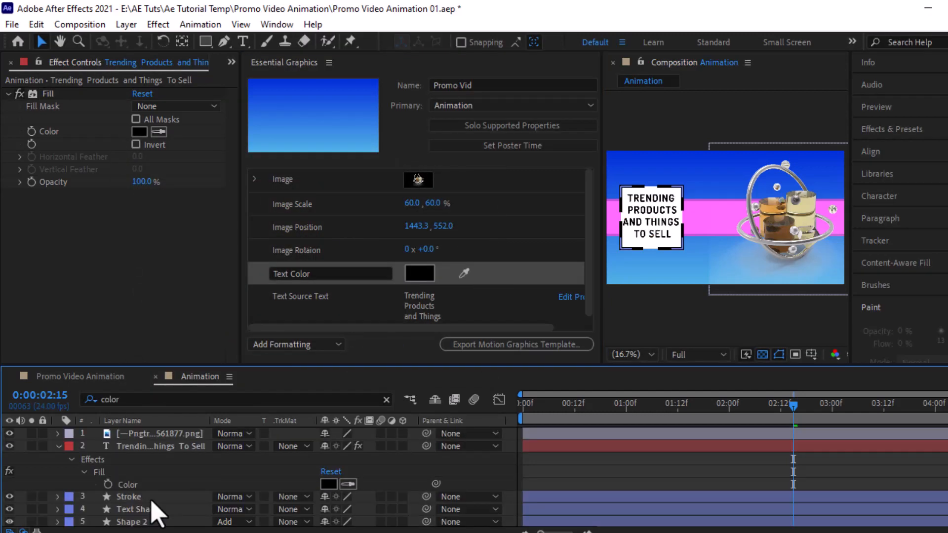
{"action": "key", "text": "ctrl+a"}
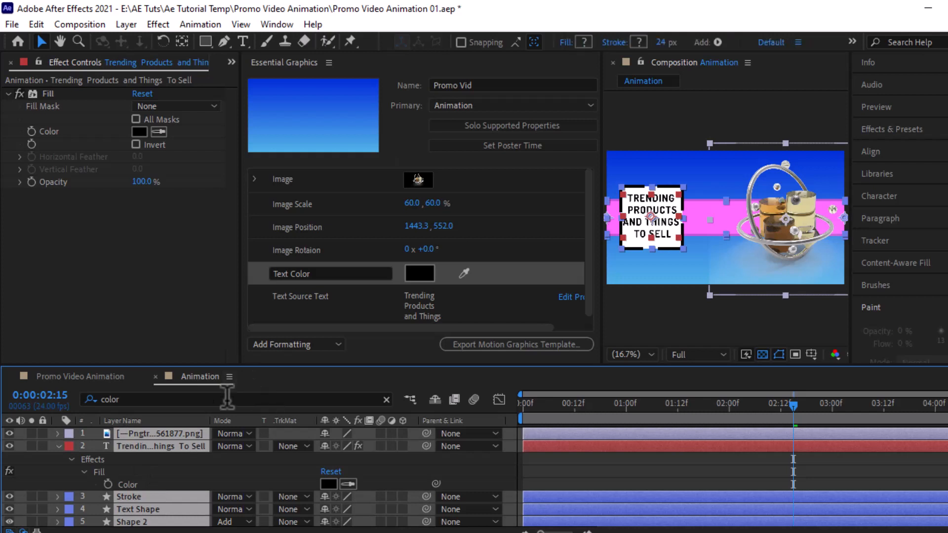
Step: Filter the timeline by 'colo' and select the Stroke shape layer
{"action": "left_click", "coordinate": [225, 398]}
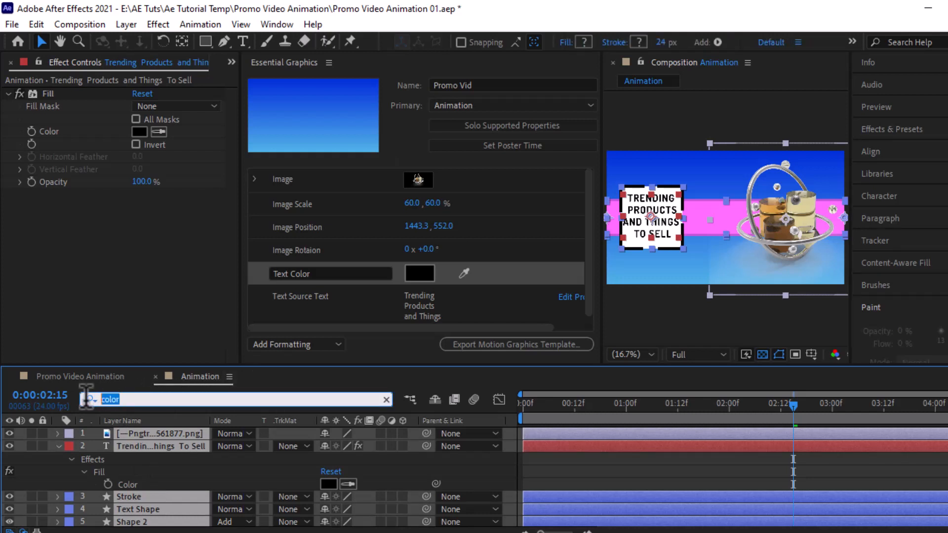
{"action": "type", "text": "col"}
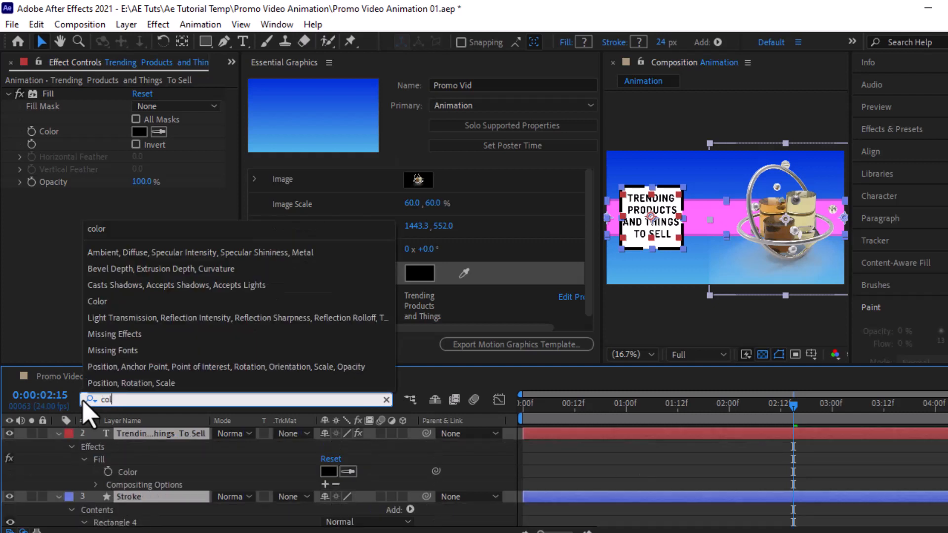
{"action": "type", "text": "o"}
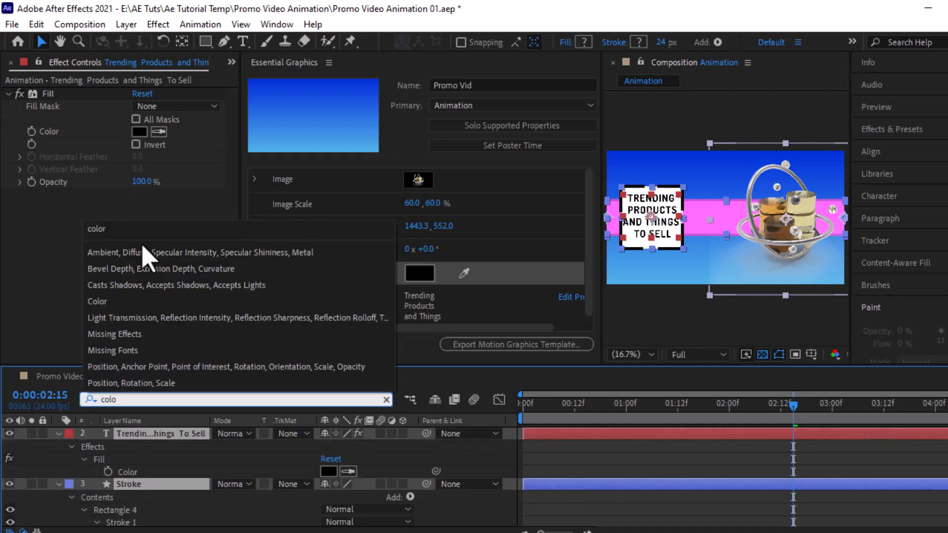
{"action": "scroll", "coordinate": [148, 494], "scroll_direction": "down", "scroll_amount": 5}
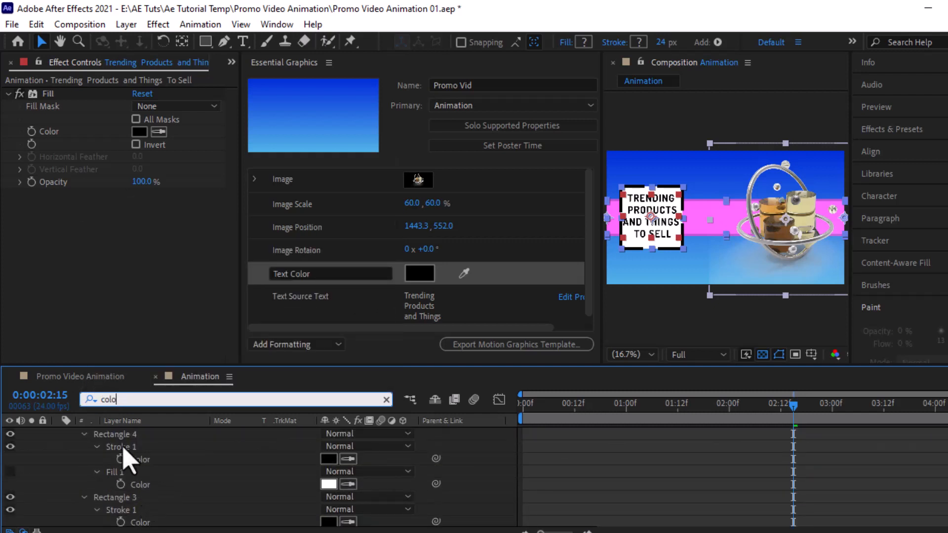
{"action": "scroll", "coordinate": [163, 489], "scroll_direction": "down", "scroll_amount": 6}
{"action": "scroll", "coordinate": [162, 482], "scroll_direction": "up", "scroll_amount": 6}
{"action": "scroll", "coordinate": [296, 469], "scroll_direction": "up", "scroll_amount": 2}
{"action": "left_click", "coordinate": [148, 447]}
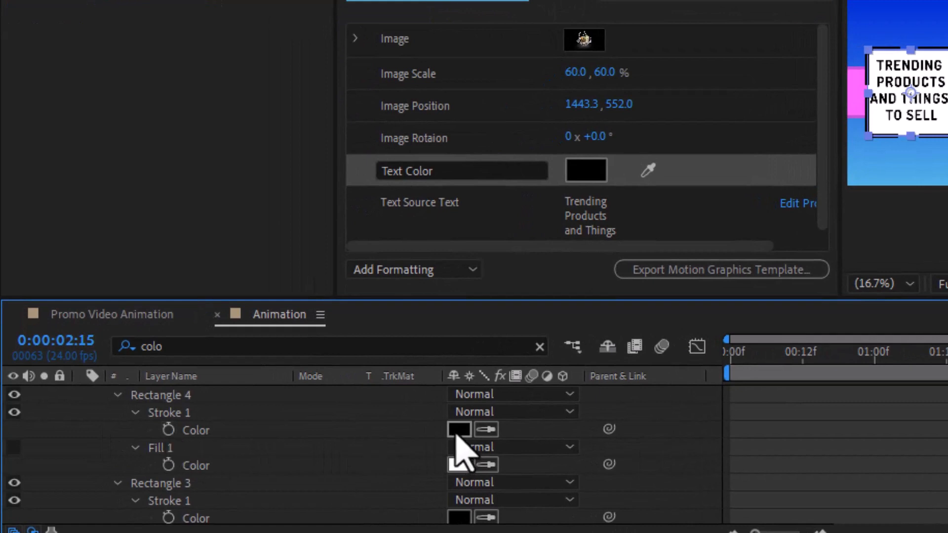
Step: Change Rectangle 4's Stroke 1 Color to dark red 9F0A0A, then undo it
{"action": "left_click", "coordinate": [457, 431]}
{"action": "left_click", "coordinate": [428, 136]}
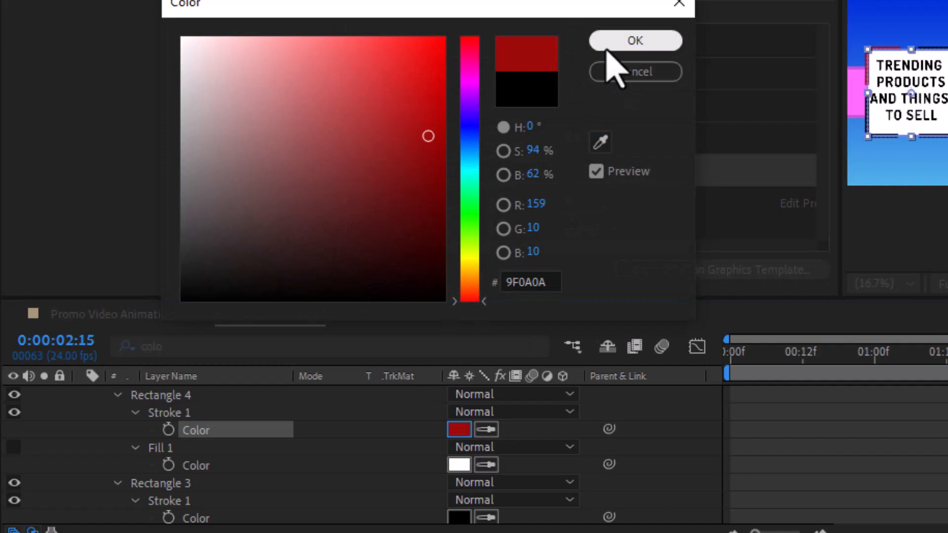
{"action": "left_click", "coordinate": [630, 45]}
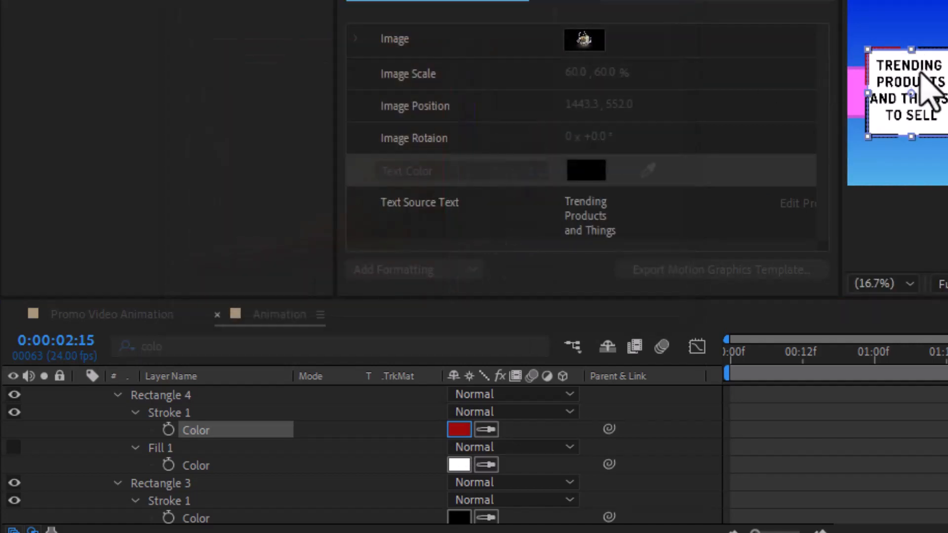
{"action": "scroll", "coordinate": [929, 94], "scroll_direction": "up", "scroll_amount": 2}
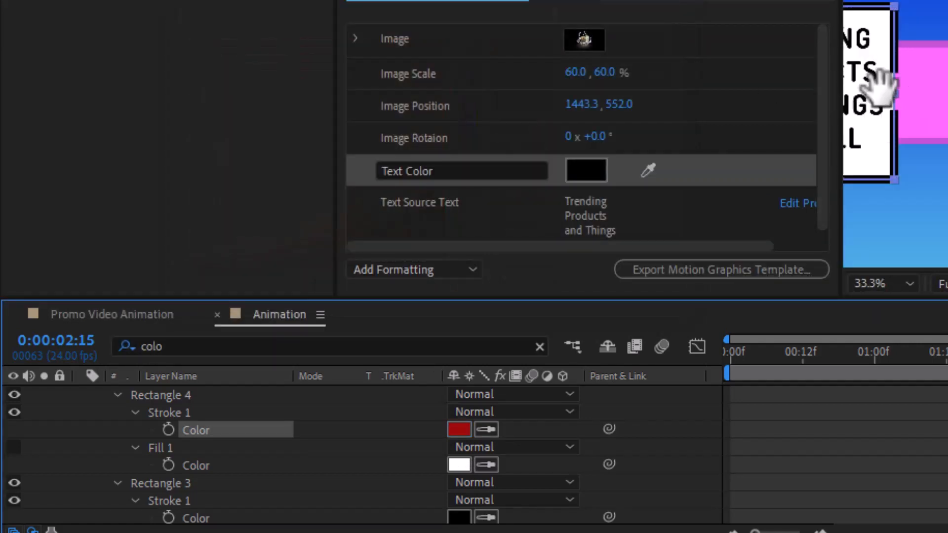
{"action": "left_click_drag", "start_coordinate": [879, 84], "coordinate": [825, 94]}
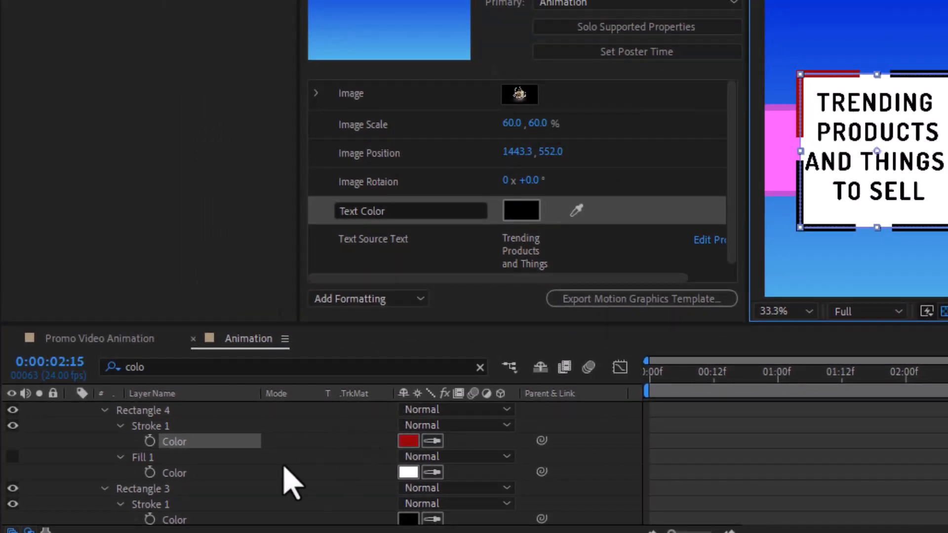
{"action": "key", "text": "ctrl+z"}
{"action": "scroll", "coordinate": [213, 474], "scroll_direction": "down", "scroll_amount": 1}
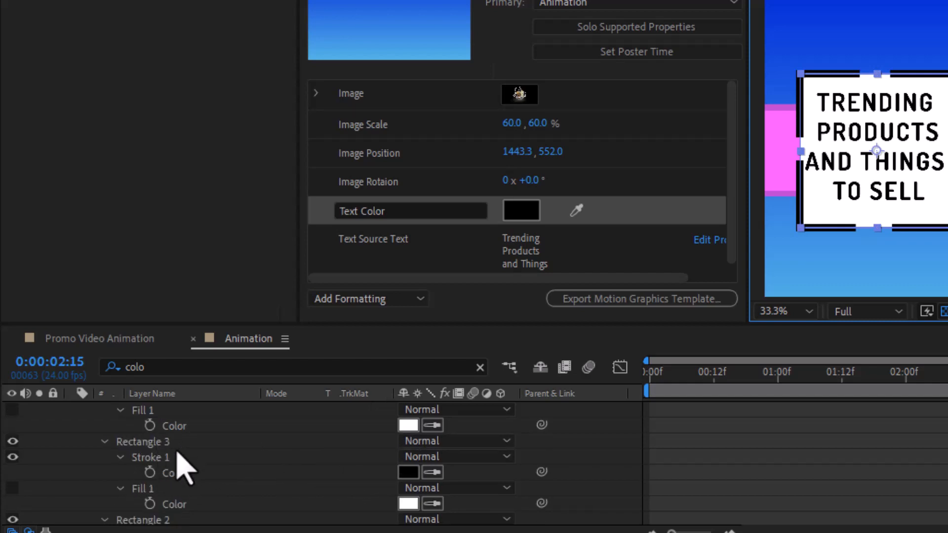
Step: Link Rectangle 3's Stroke 1 Color to Rectangle 4's stroke colour with an expression
{"action": "left_click", "coordinate": [150, 473], "text": "alt"}
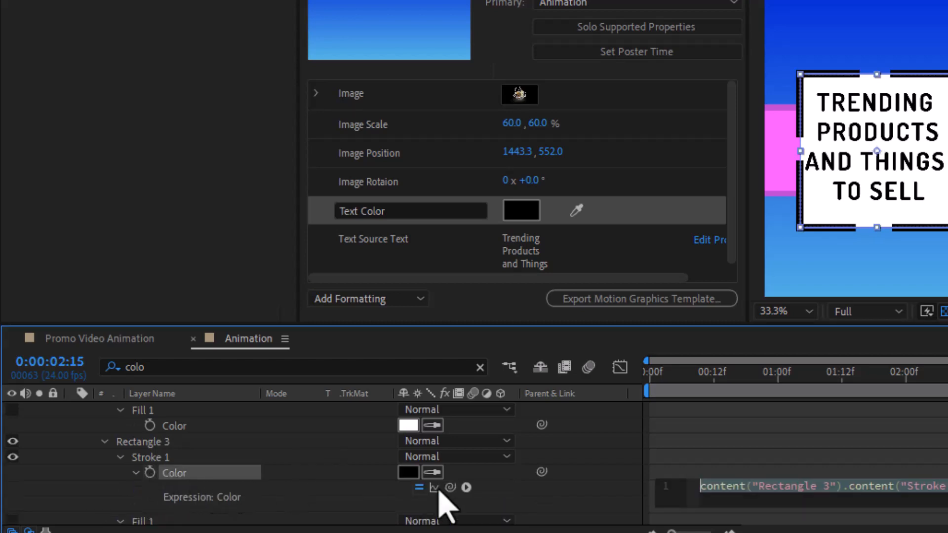
{"action": "left_click_drag", "start_coordinate": [449, 488], "coordinate": [149, 402]}
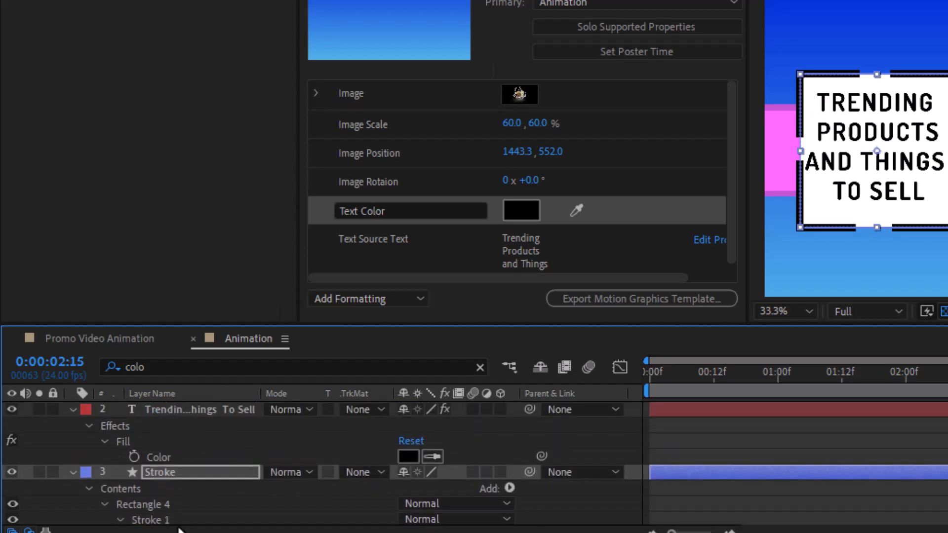
{"action": "mouse_move", "coordinate": [179, 529]}
{"action": "left_mouse_down"}
{"action": "mouse_move", "coordinate": [190, 493]}
{"action": "mouse_move", "coordinate": [173, 483]}
{"action": "left_mouse_up"}
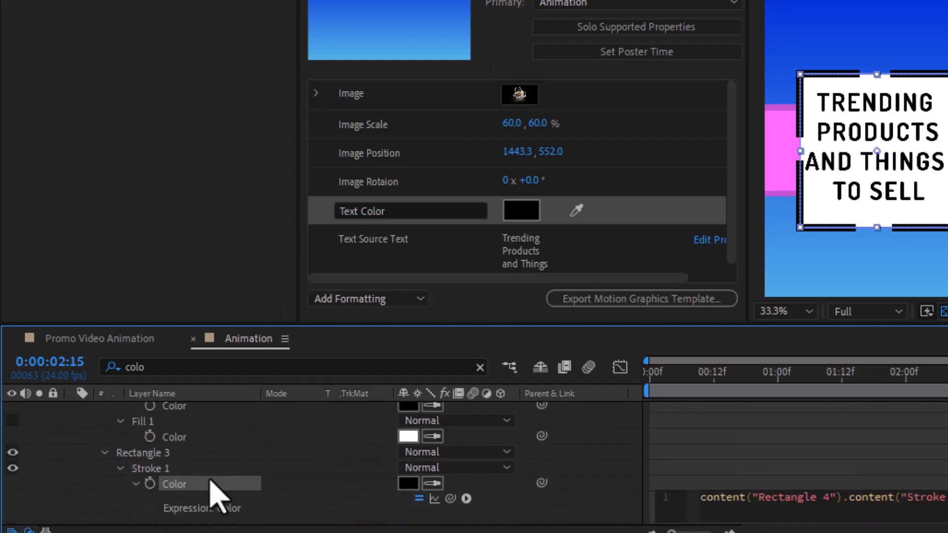
{"action": "scroll", "coordinate": [211, 484], "scroll_direction": "down", "scroll_amount": 6}
{"action": "scroll", "coordinate": [212, 494], "scroll_direction": "down", "scroll_amount": 2}
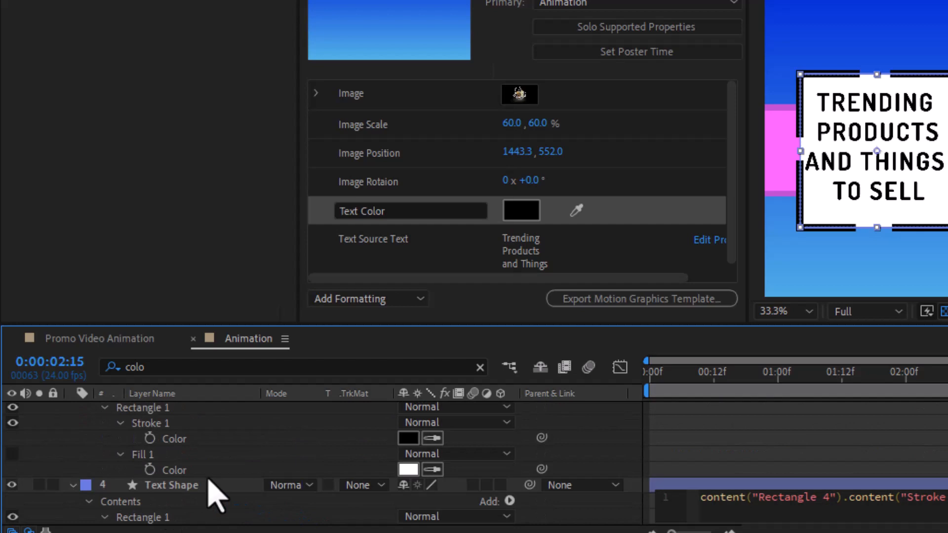
{"action": "scroll", "coordinate": [212, 494], "scroll_direction": "up", "scroll_amount": 2}
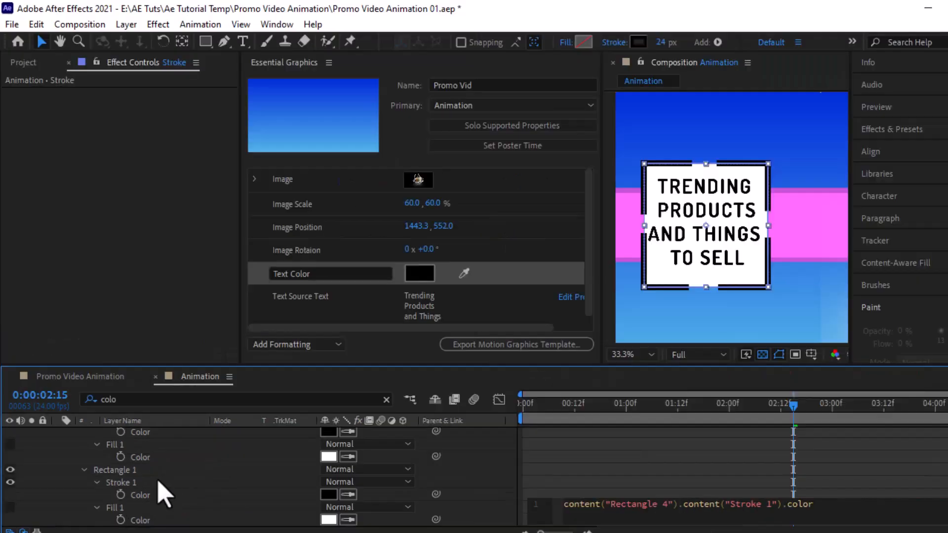
{"action": "scroll", "coordinate": [200, 481], "scroll_direction": "up", "scroll_amount": 2}
Step: Link Rectangle 2 and Rectangle 1 stroke colours to Rectangle 4's Stroke 1 Color the same way
{"action": "left_click", "coordinate": [121, 470], "text": "alt"}
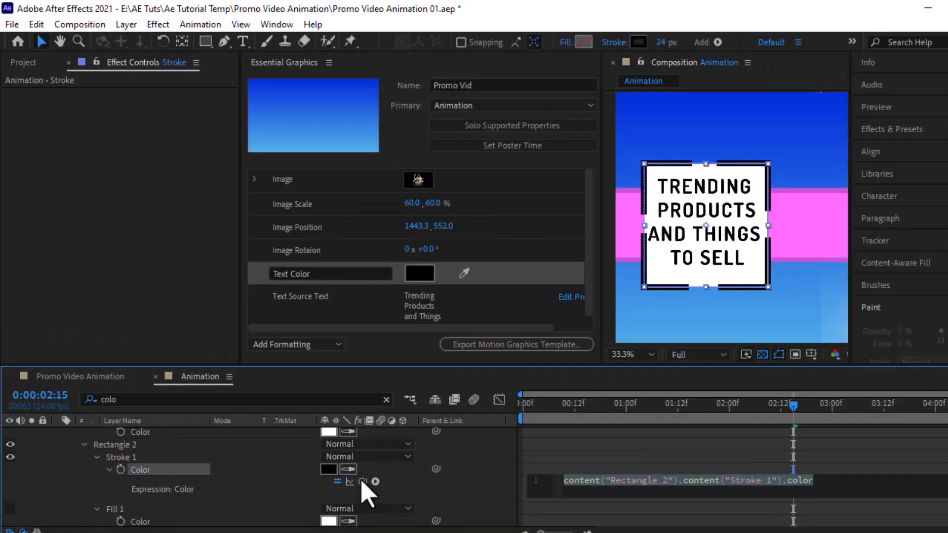
{"action": "mouse_move", "coordinate": [362, 482]}
{"action": "left_mouse_down"}
{"action": "mouse_move", "coordinate": [153, 424]}
{"action": "mouse_move", "coordinate": [193, 466]}
{"action": "mouse_move", "coordinate": [159, 478]}
{"action": "mouse_move", "coordinate": [166, 417]}
{"action": "mouse_move", "coordinate": [168, 471]}
{"action": "mouse_move", "coordinate": [145, 508]}
{"action": "mouse_move", "coordinate": [148, 496]}
{"action": "mouse_move", "coordinate": [134, 485]}
{"action": "left_mouse_up"}
{"action": "scroll", "coordinate": [193, 467], "scroll_direction": "up", "scroll_amount": 3}
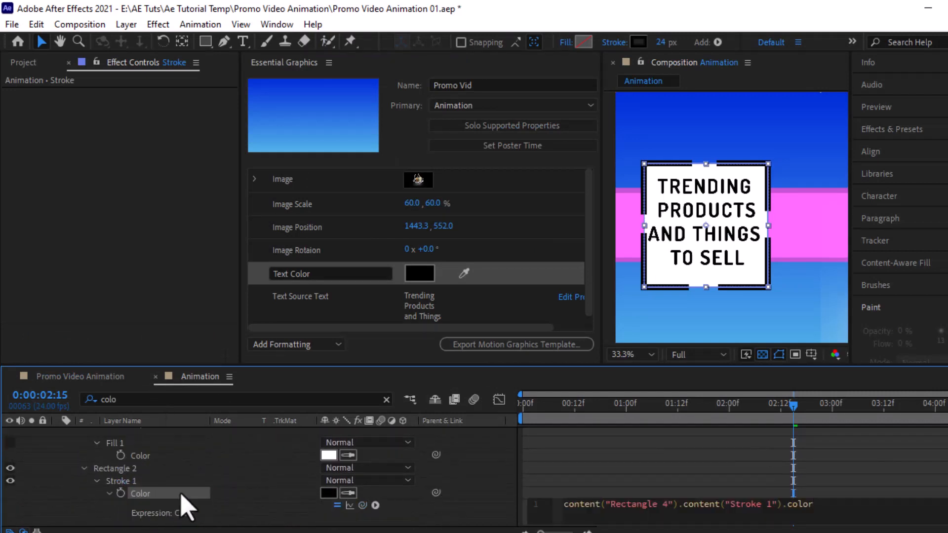
{"action": "scroll", "coordinate": [70, 476], "scroll_direction": "up", "scroll_amount": 5}
{"action": "left_click", "coordinate": [121, 470], "text": "alt"}
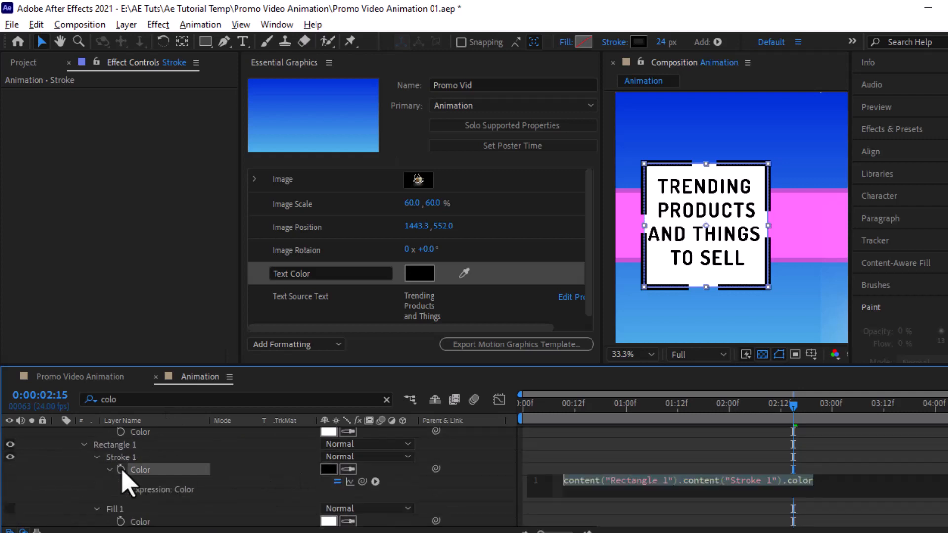
{"action": "mouse_move", "coordinate": [262, 415]}
{"action": "left_mouse_down"}
{"action": "mouse_move", "coordinate": [267, 398]}
{"action": "mouse_move", "coordinate": [150, 521]}
{"action": "left_mouse_up"}
{"action": "left_click", "coordinate": [242, 483]}
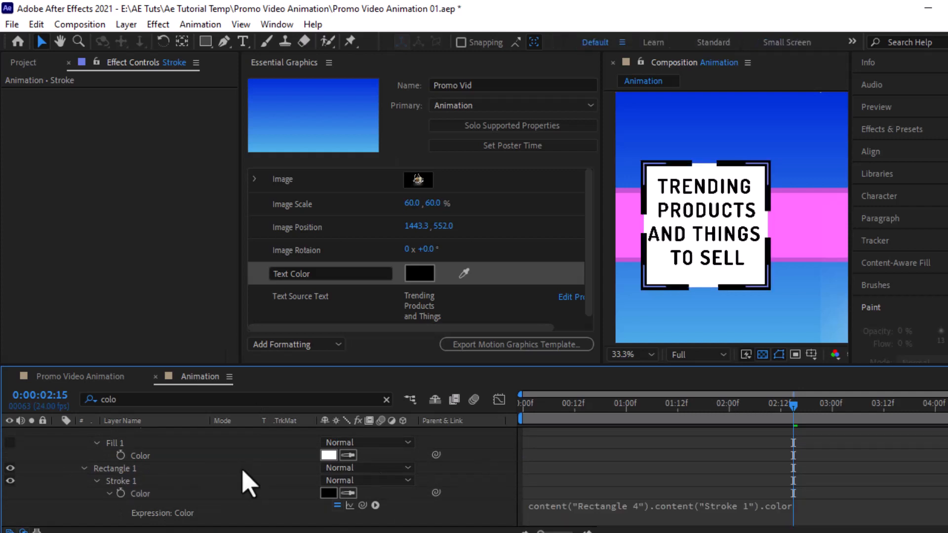
{"action": "scroll", "coordinate": [281, 474], "scroll_direction": "down", "scroll_amount": 2}
{"action": "scroll", "coordinate": [173, 514], "scroll_direction": "up", "scroll_amount": 2}
Step: Test Rectangle 4's stroke with pure red and add it to Essential Graphics as 'Stroke Color'
{"action": "left_click", "coordinate": [328, 515]}
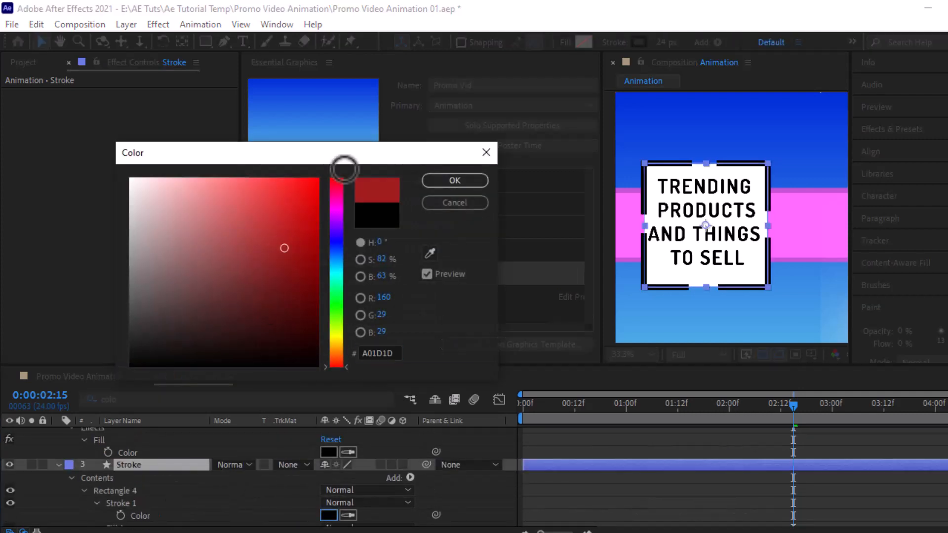
{"action": "left_click_drag", "start_coordinate": [296, 187], "coordinate": [758, 186]}
{"action": "left_click", "coordinate": [447, 186]}
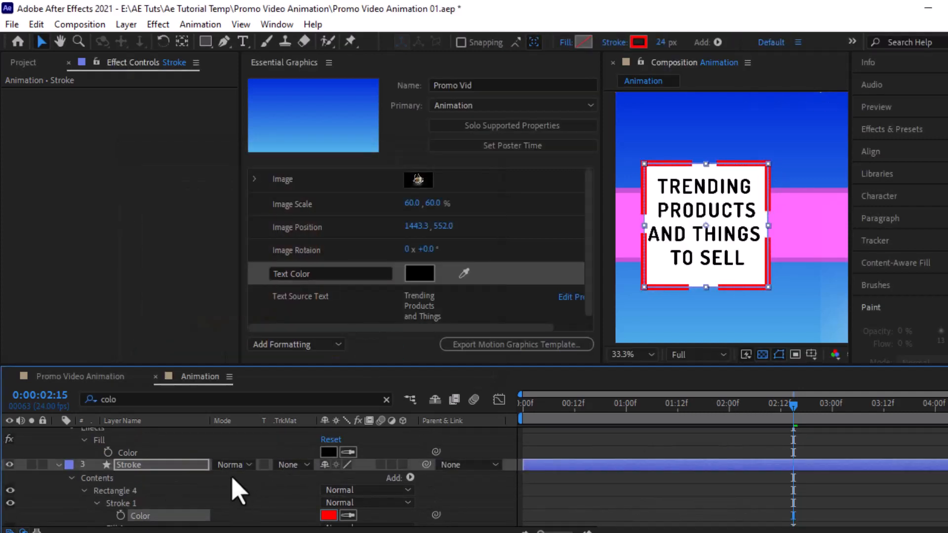
{"action": "mouse_move", "coordinate": [141, 515]}
{"action": "left_mouse_down"}
{"action": "mouse_move", "coordinate": [310, 356]}
{"action": "mouse_move", "coordinate": [326, 320]}
{"action": "left_mouse_up"}
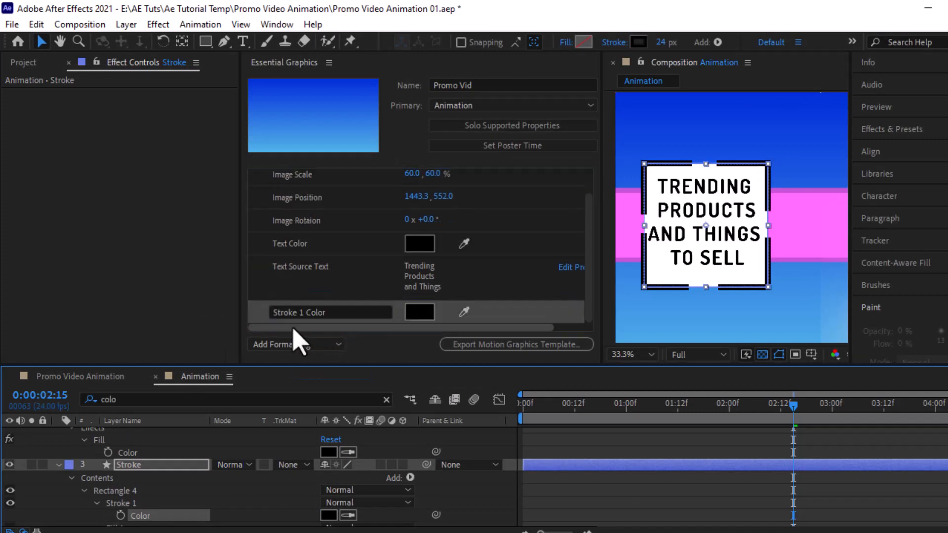
{"action": "left_click", "coordinate": [302, 313]}
{"action": "left_click", "coordinate": [301, 313]}
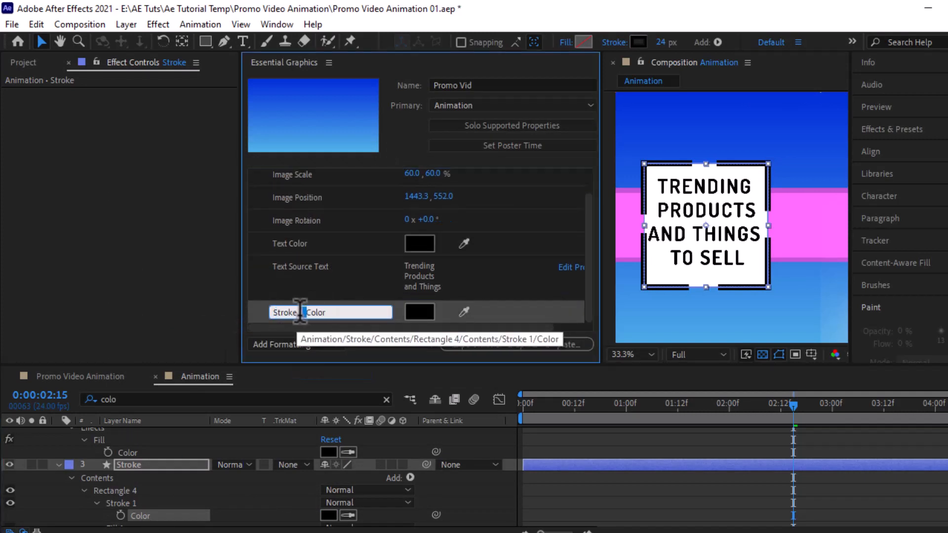
{"action": "key", "text": "BackSpace"}
{"action": "key", "text": "Return"}
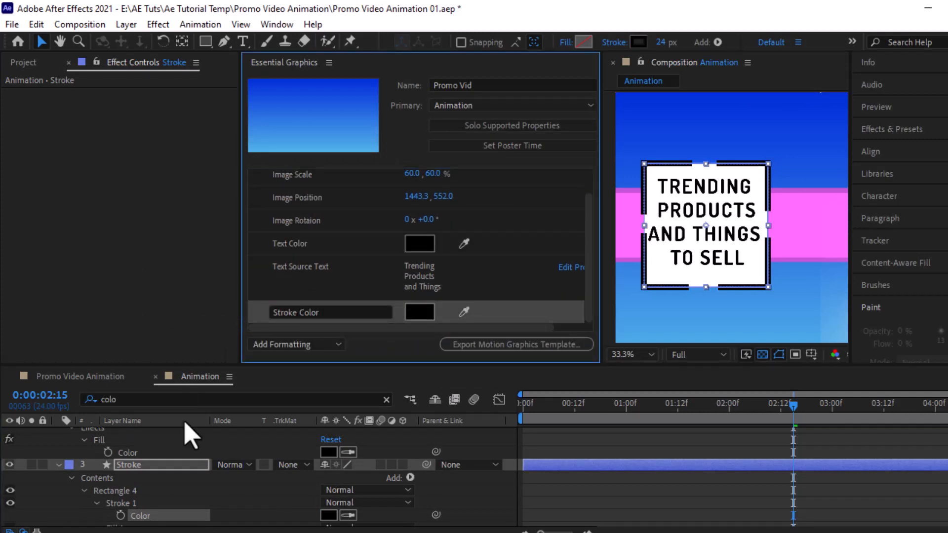
Step: Add the Text Shape's Fill 1 Color to Essential Graphics, named 'Text Sh color'
{"action": "scroll", "coordinate": [153, 440], "scroll_direction": "up", "scroll_amount": 1}
{"action": "left_click", "coordinate": [58, 434]}
{"action": "left_click", "coordinate": [58, 446]}
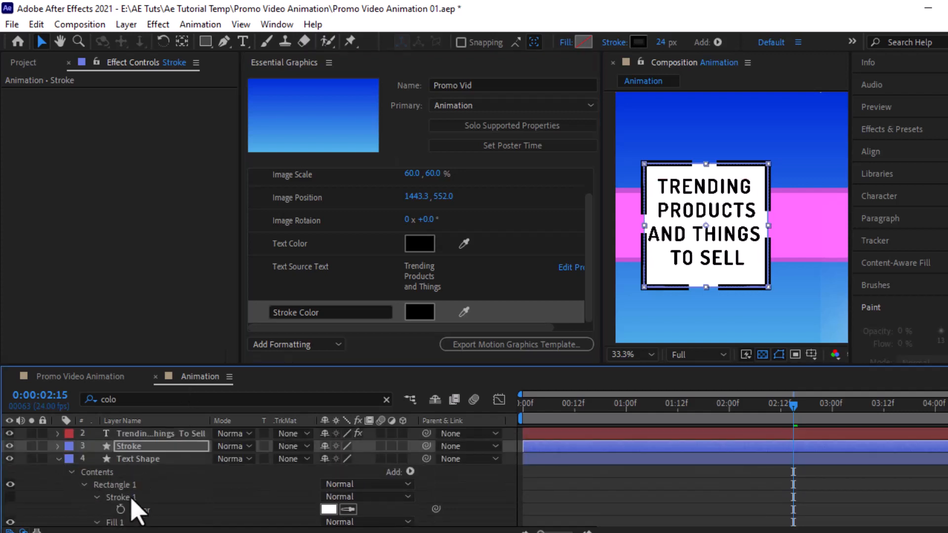
{"action": "scroll", "coordinate": [148, 494], "scroll_direction": "down", "scroll_amount": 1}
{"action": "left_click_drag", "start_coordinate": [143, 497], "coordinate": [342, 325]}
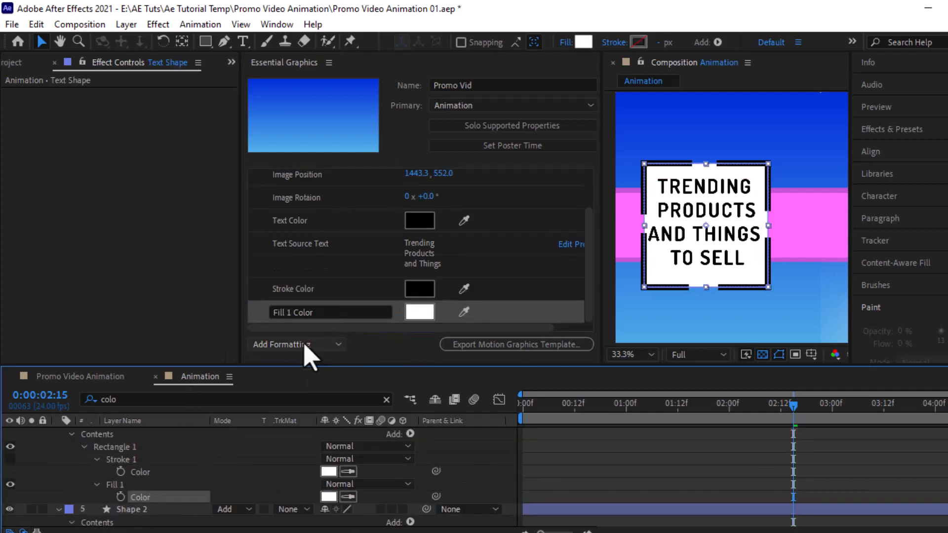
{"action": "left_click", "coordinate": [344, 313]}
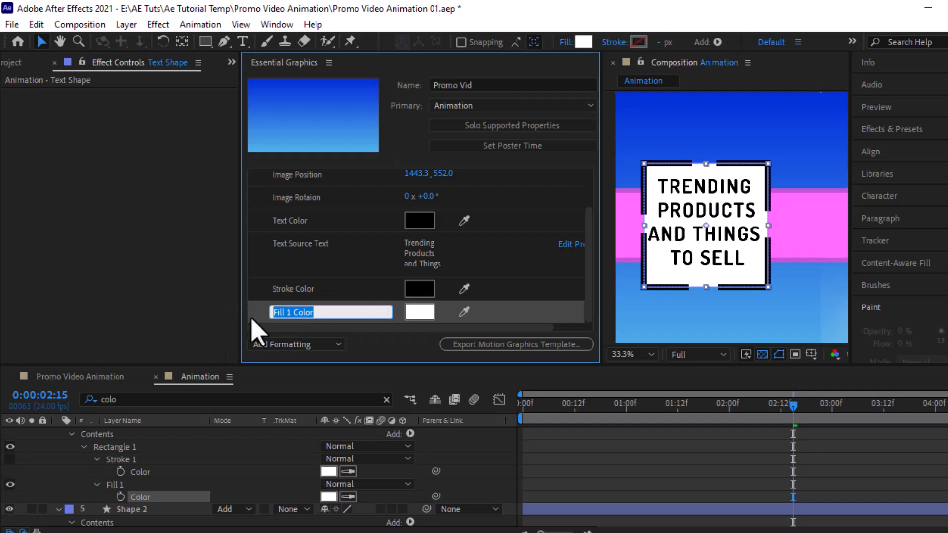
{"action": "scroll", "coordinate": [198, 499], "scroll_direction": "up", "scroll_amount": 2}
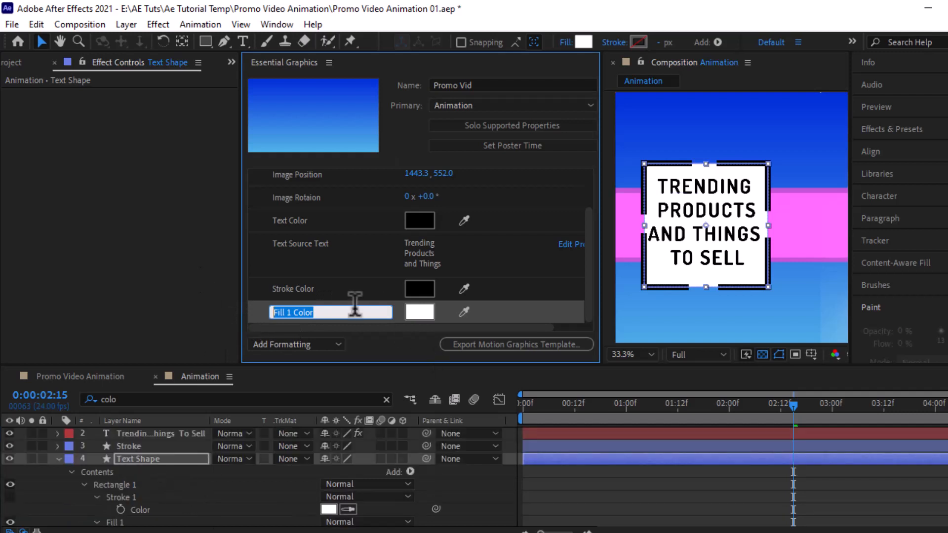
{"action": "type", "text": "Text Sh"}
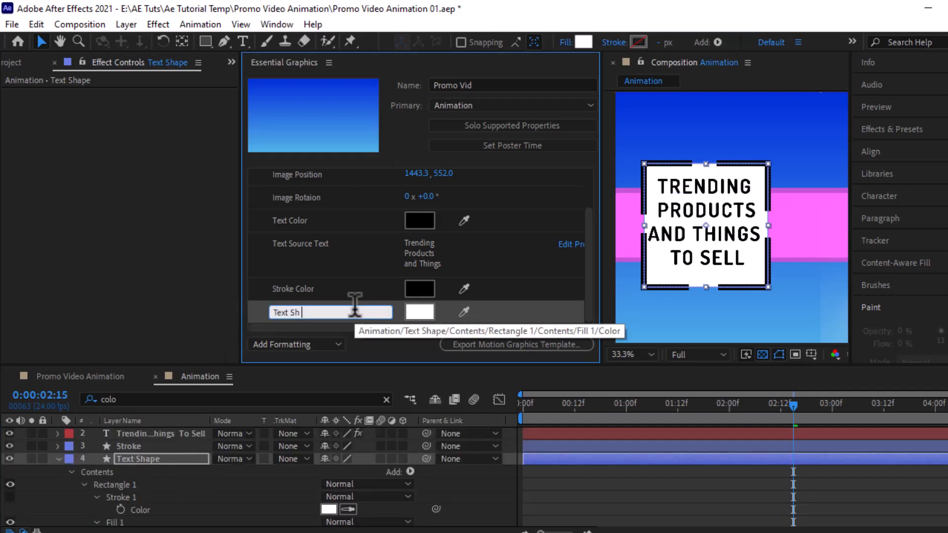
{"action": "type", "text": " color"}
{"action": "key", "text": "Return"}
{"action": "left_click", "coordinate": [58, 458]}
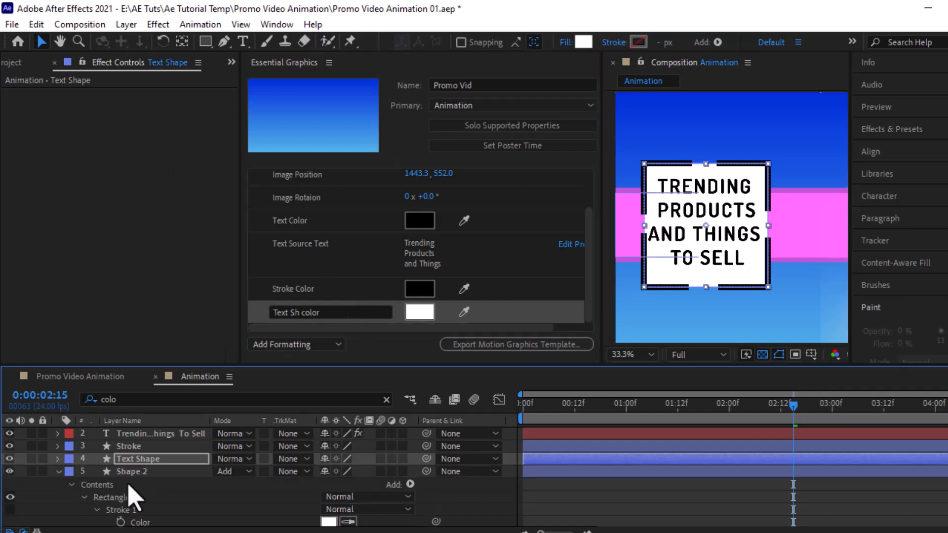
{"action": "scroll", "coordinate": [153, 509], "scroll_direction": "down", "scroll_amount": 2}
Step: Add the two shape layers' fill colours as controls named 'BG Sh 01' and 'BG Sh 2'
{"action": "left_click_drag", "start_coordinate": [143, 509], "coordinate": [316, 321]}
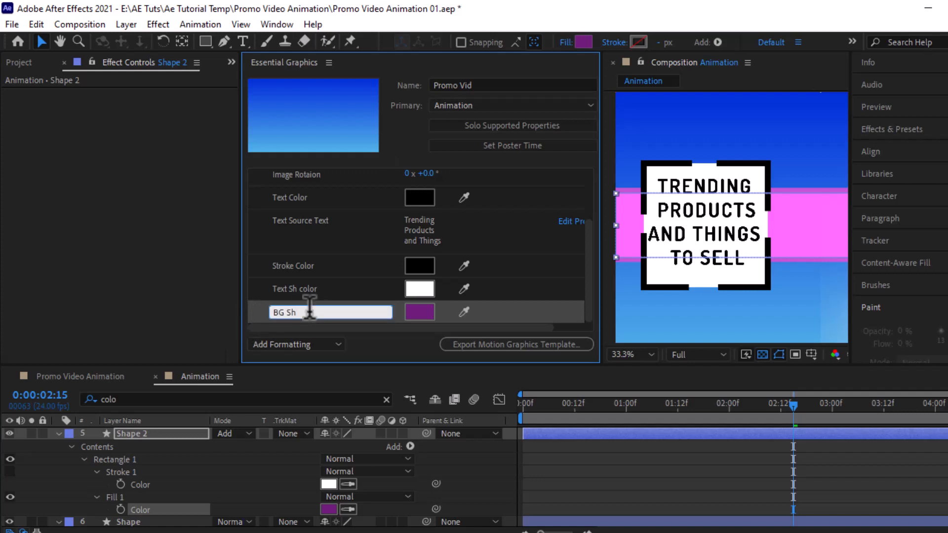
{"action": "key", "text": "Return"}
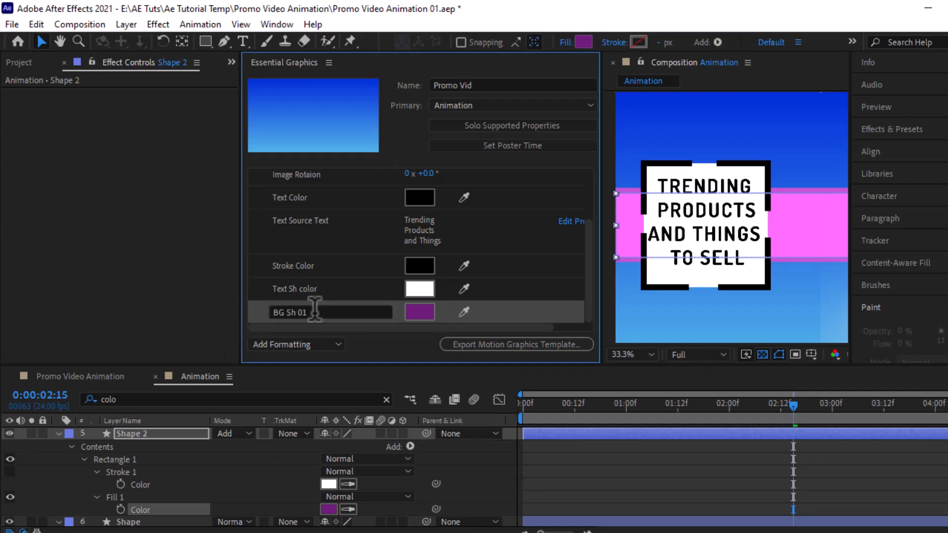
{"action": "scroll", "coordinate": [118, 512], "scroll_direction": "down", "scroll_amount": 3}
{"action": "left_click_drag", "start_coordinate": [136, 509], "coordinate": [291, 349]}
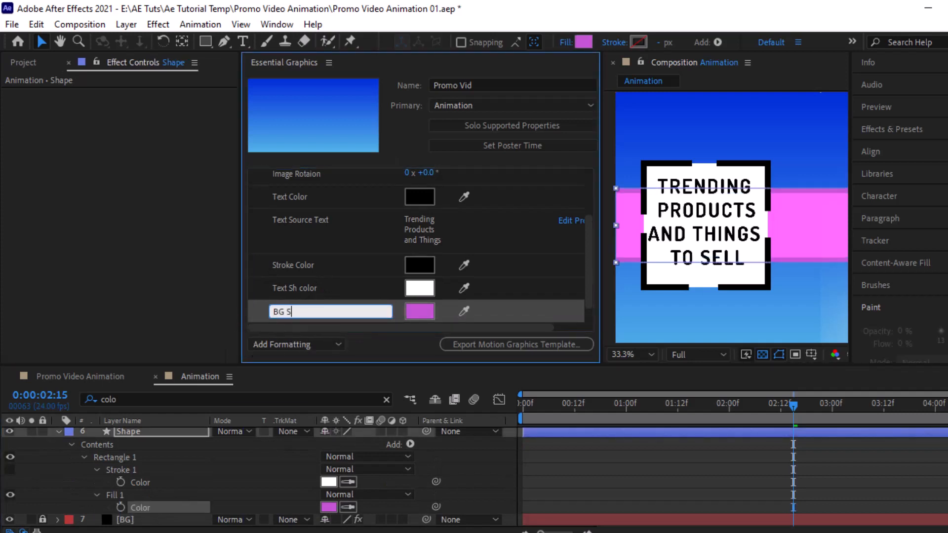
{"action": "type", "text": "BG Sh 2"}
{"action": "key", "text": "Return"}
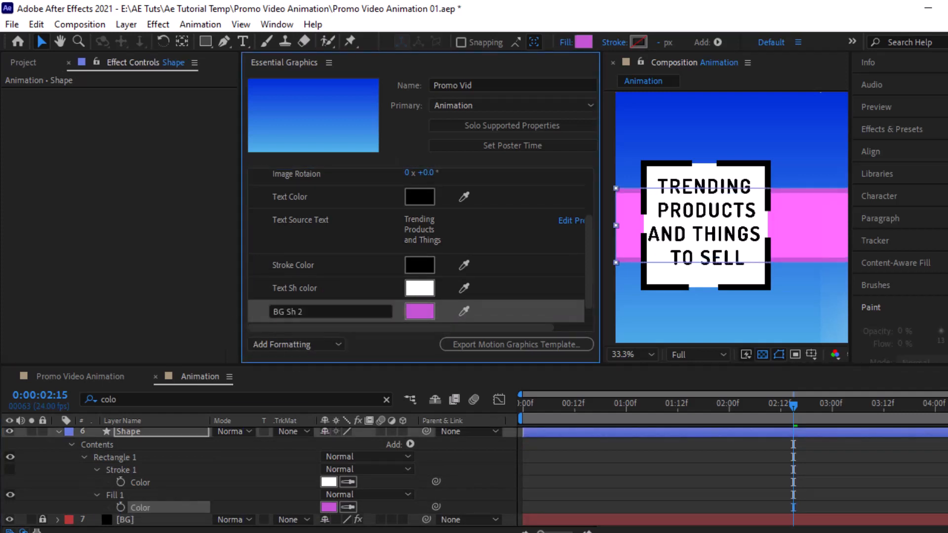
Step: Add the BG layer's Gradient Ramp Start Color and End of Ramp as template controls
{"action": "left_click", "coordinate": [57, 520]}
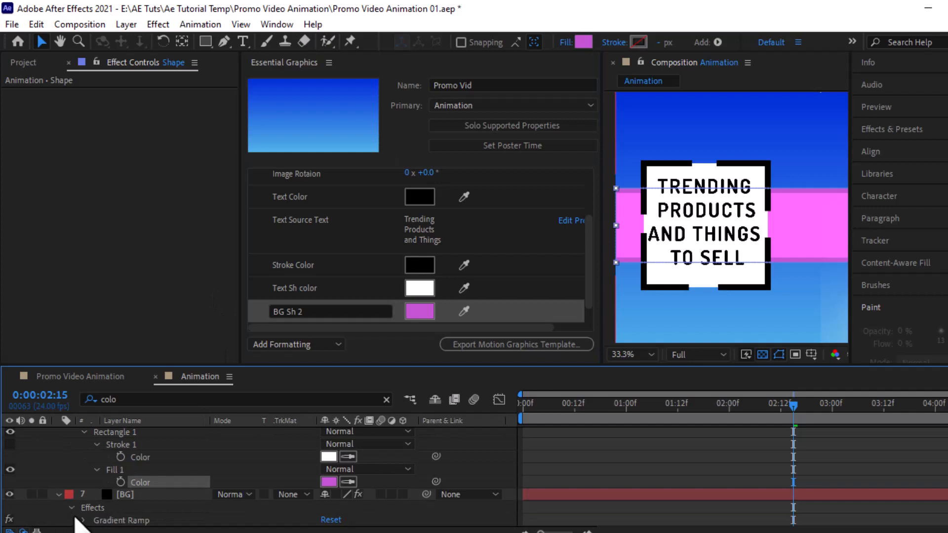
{"action": "left_click", "coordinate": [81, 520]}
{"action": "left_click_drag", "start_coordinate": [143, 461], "coordinate": [306, 324]}
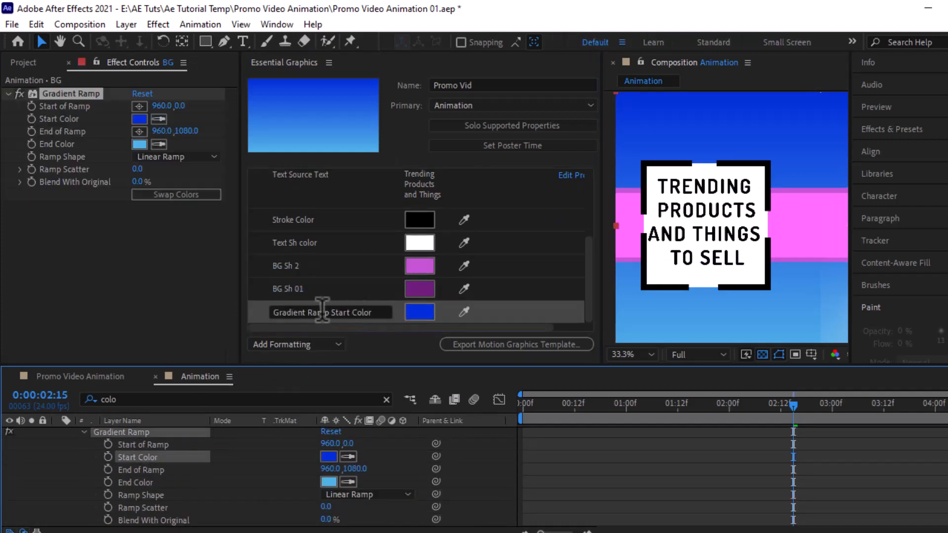
{"action": "left_click_drag", "start_coordinate": [157, 473], "coordinate": [320, 322]}
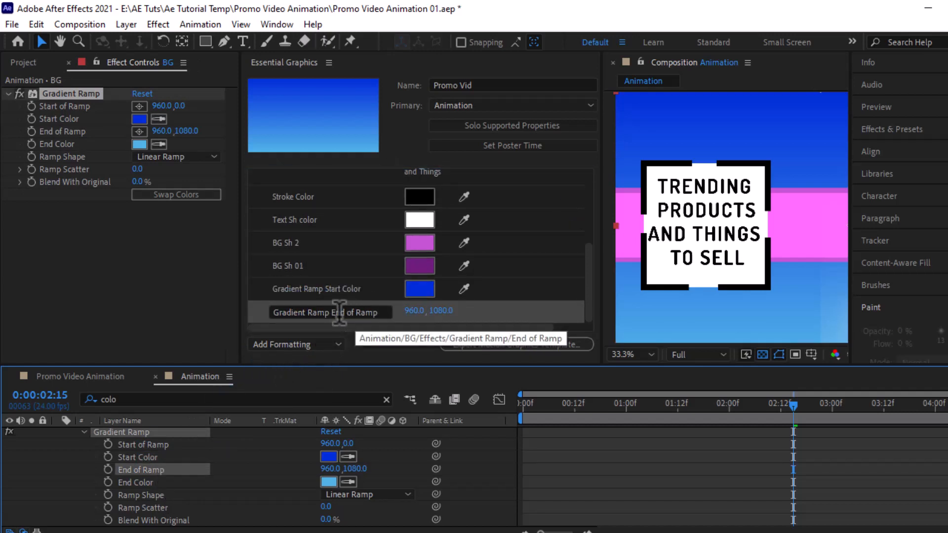
{"action": "scroll", "coordinate": [63, 461], "scroll_direction": "up", "scroll_amount": 3}
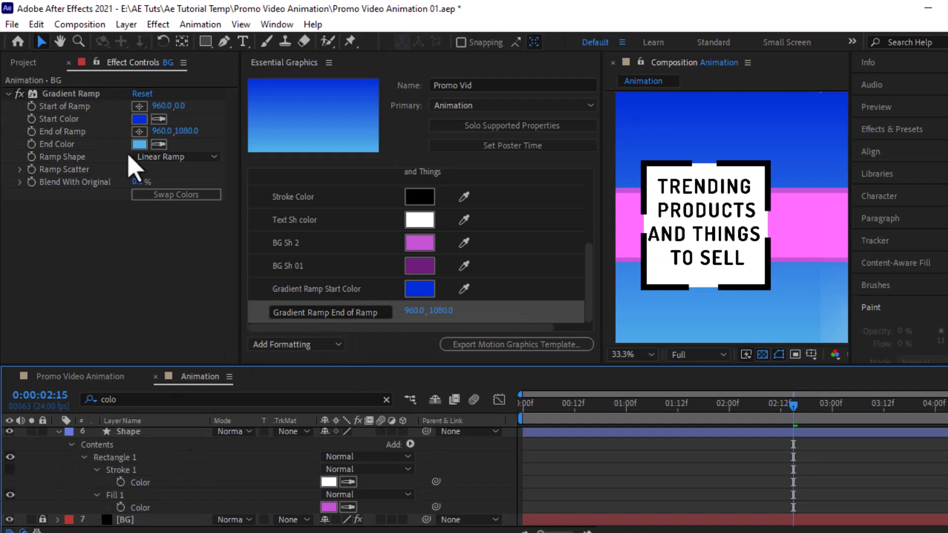
{"action": "left_click", "coordinate": [40, 66]}
{"action": "left_click", "coordinate": [6, 238]}
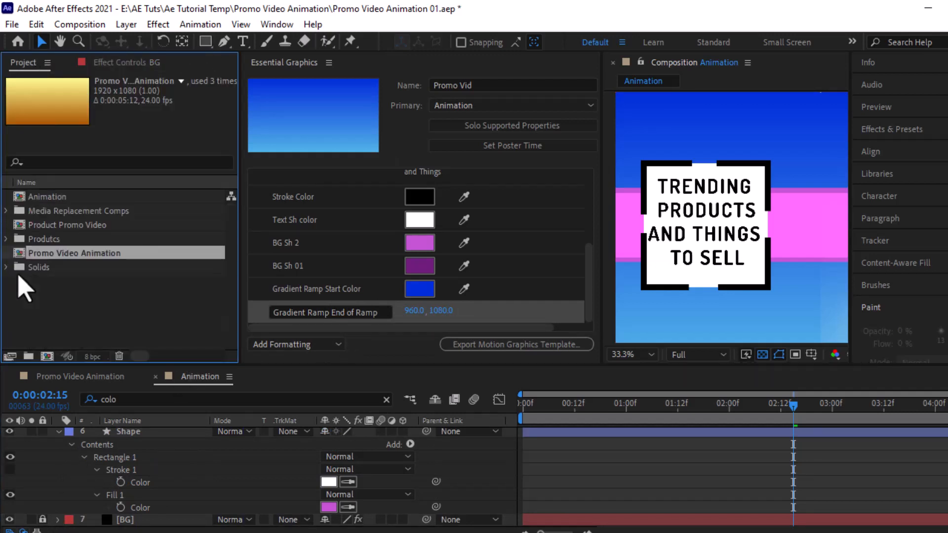
Step: Create a composition named 'Final Comp' and drop the Animation comp into it
{"action": "left_click", "coordinate": [47, 356]}
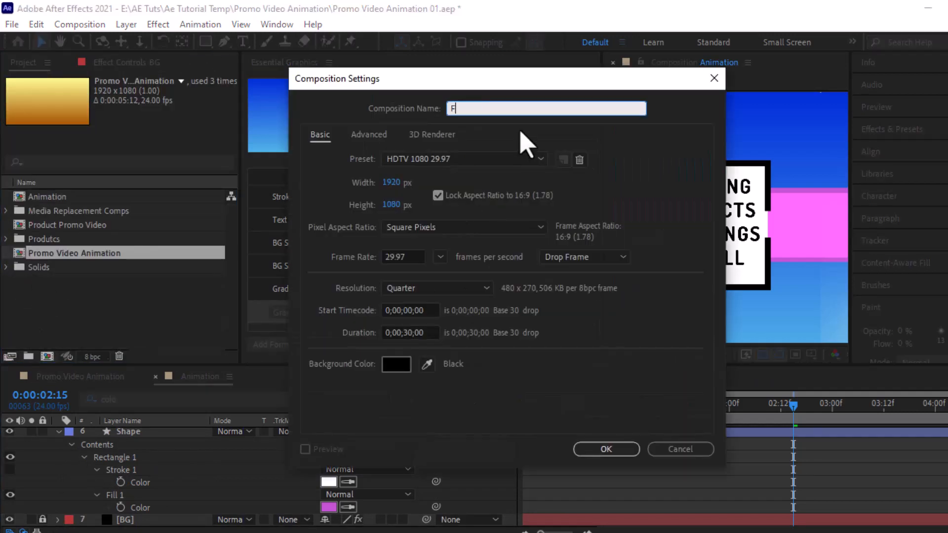
{"action": "type", "text": "Final Comp"}
{"action": "key", "text": "Return"}
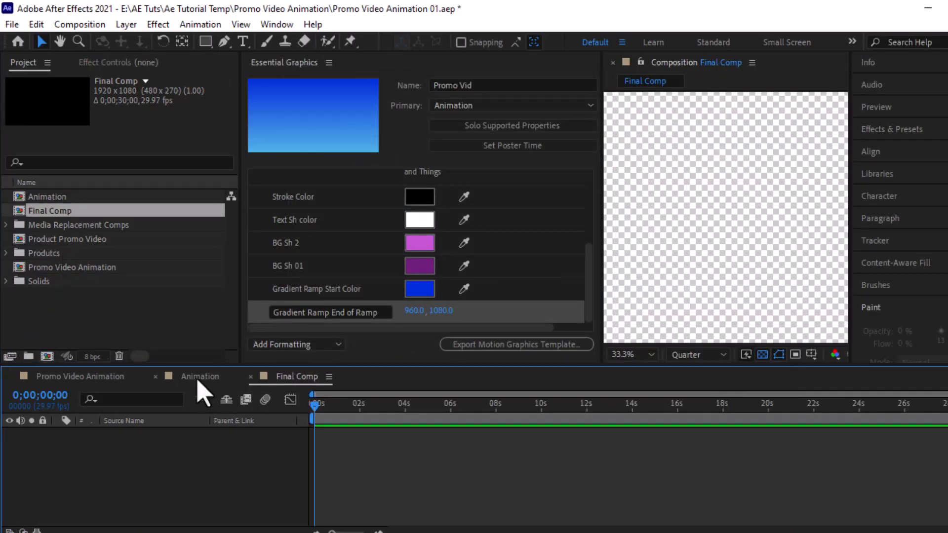
{"action": "left_click_drag", "start_coordinate": [63, 198], "coordinate": [118, 457]}
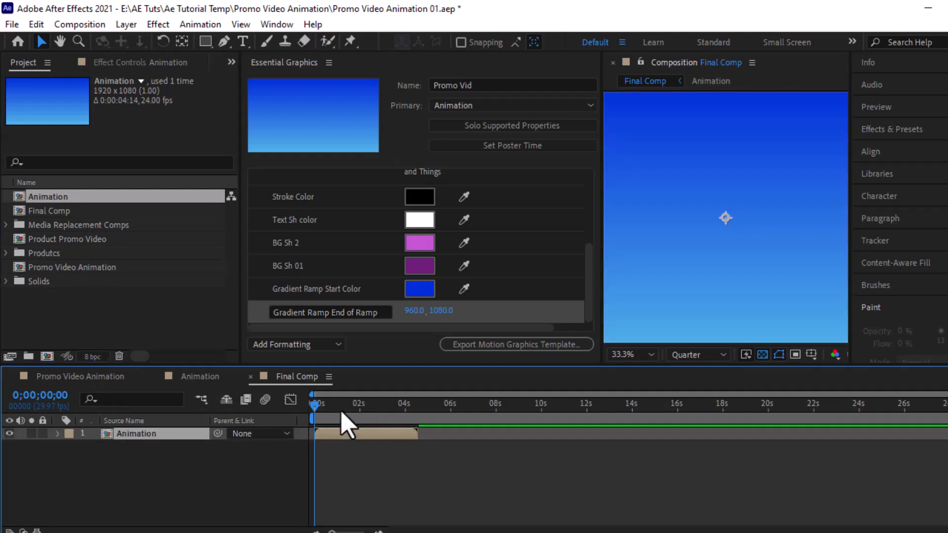
Step: Show the promo frame at 1;15 and fit the whole Final Comp in a widened viewer
{"action": "left_click", "coordinate": [342, 406]}
{"action": "left_click", "coordinate": [348, 410]}
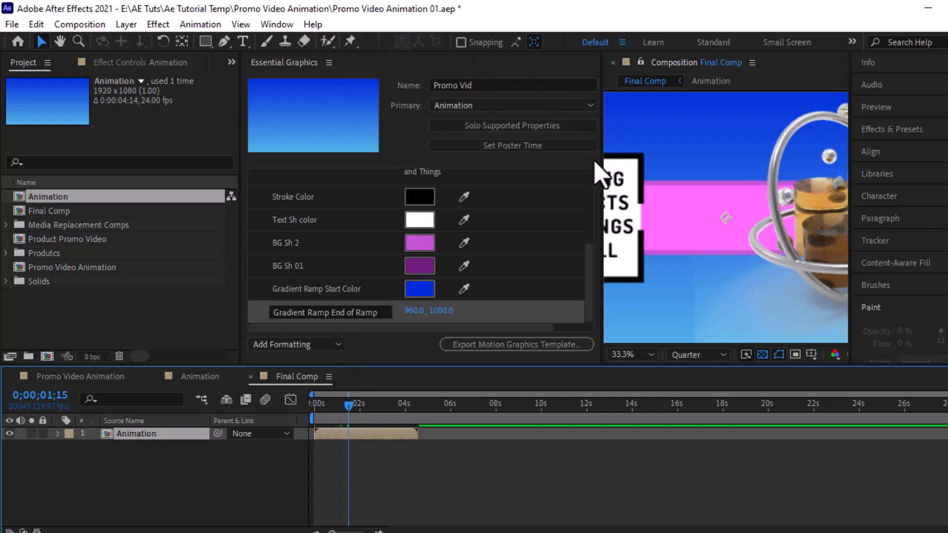
{"action": "left_click_drag", "start_coordinate": [593, 148], "coordinate": [399, 168]}
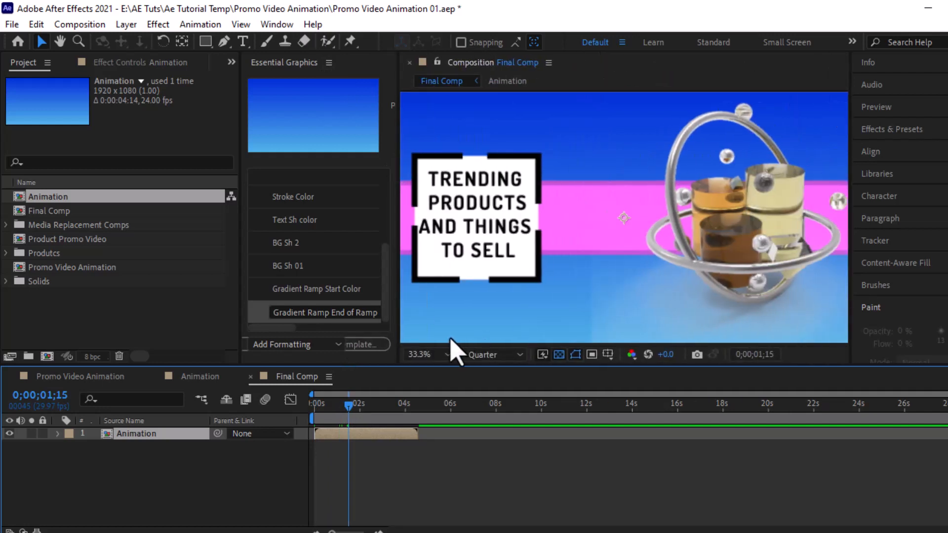
{"action": "left_click", "coordinate": [444, 354]}
{"action": "left_click", "coordinate": [425, 91]}
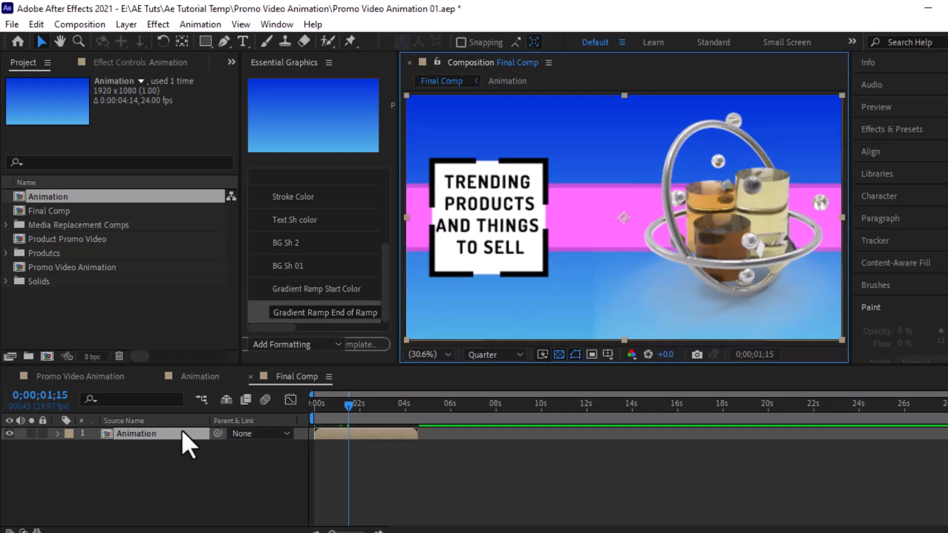
{"action": "left_click", "coordinate": [187, 443]}
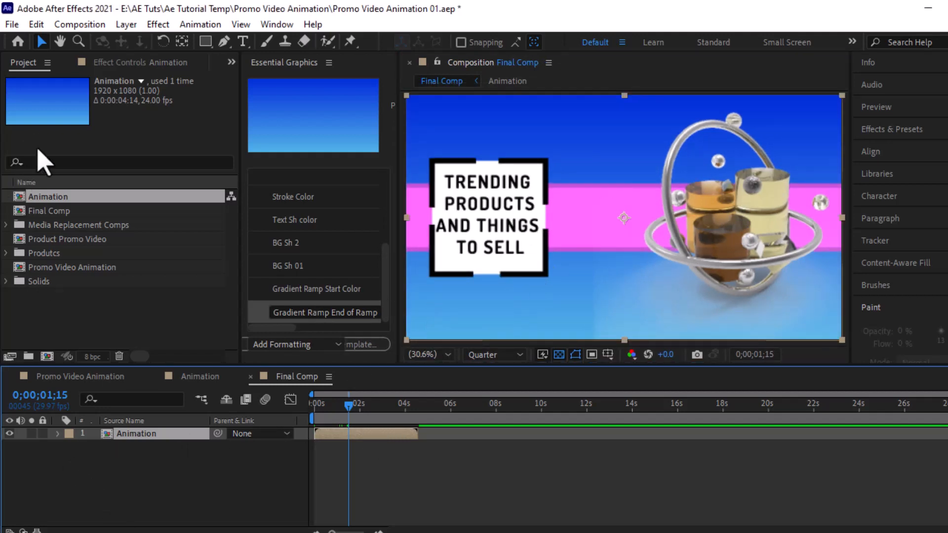
{"action": "left_click", "coordinate": [36, 25]}
Step: Duplicate the Animation layer, start the copy near 4 seconds, and reveal its Essential Properties
{"action": "left_click", "coordinate": [46, 211]}
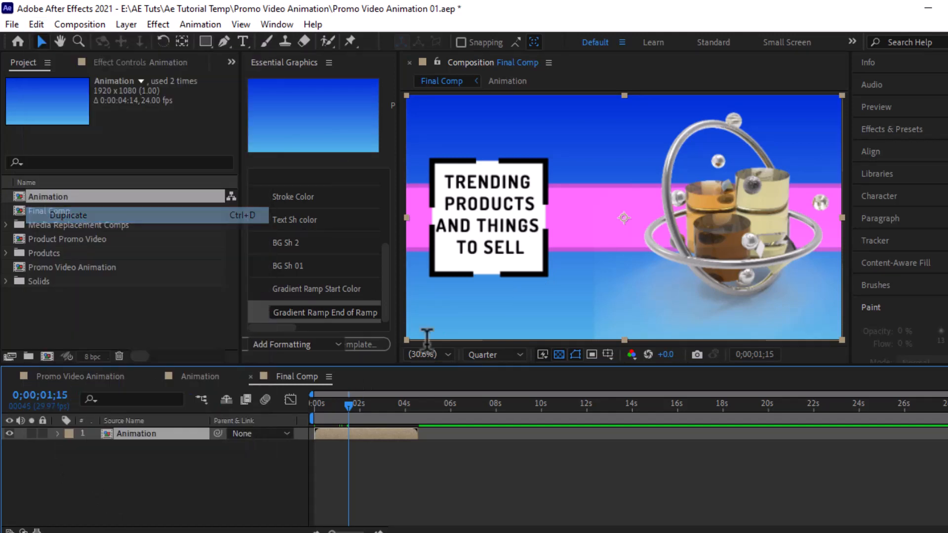
{"action": "left_click_drag", "start_coordinate": [356, 436], "coordinate": [445, 413]}
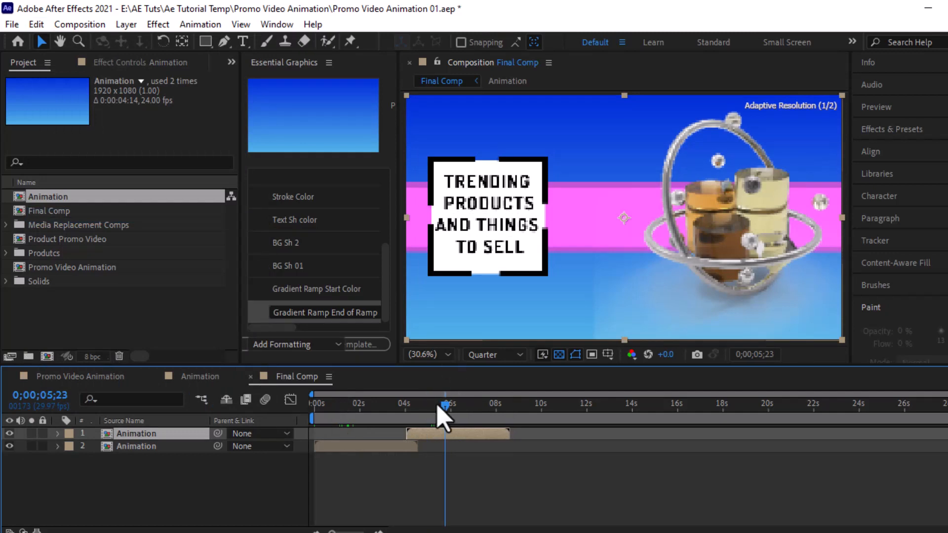
{"action": "left_click", "coordinate": [57, 434]}
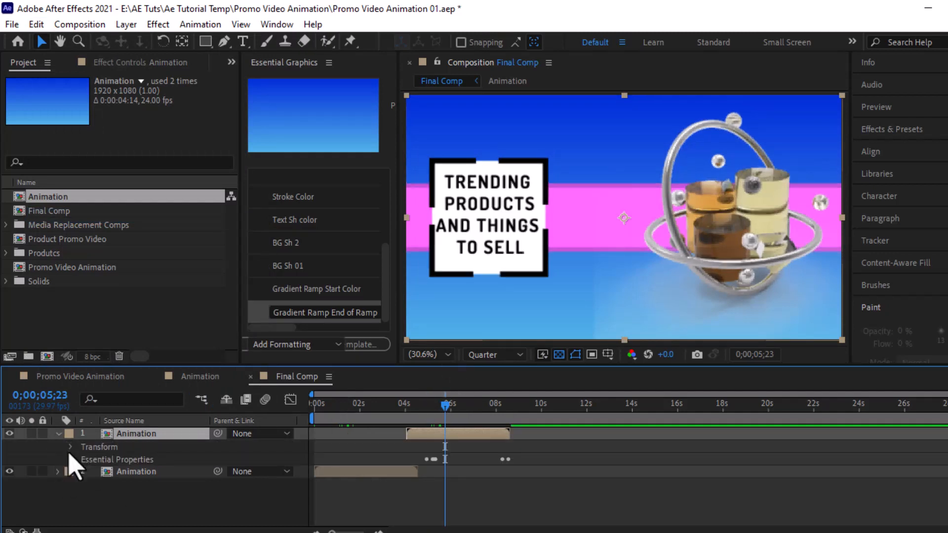
{"action": "left_click", "coordinate": [117, 461]}
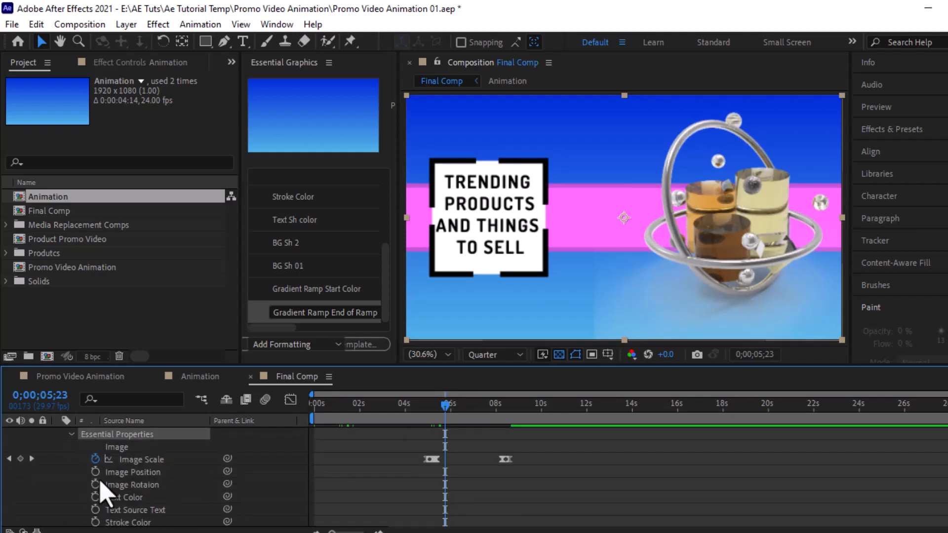
{"action": "scroll", "coordinate": [138, 474], "scroll_direction": "down", "scroll_amount": 3}
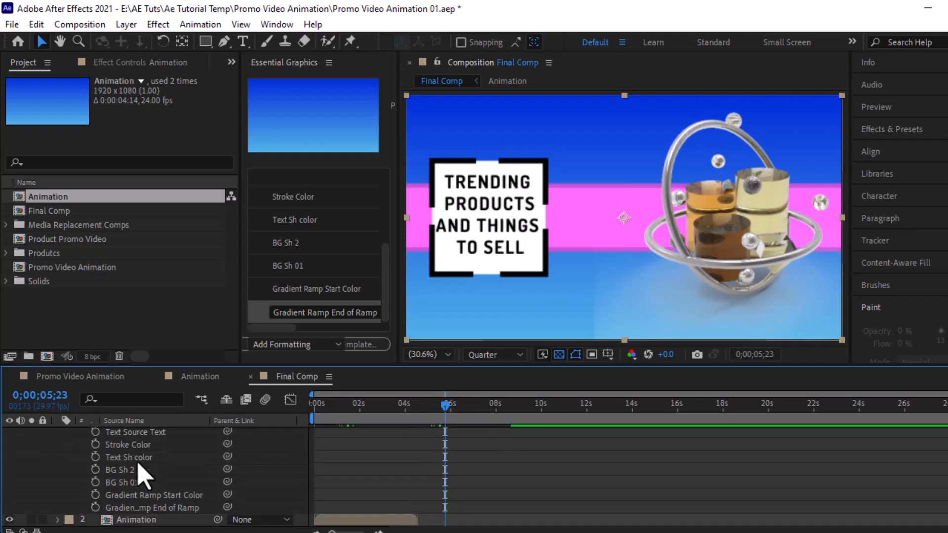
{"action": "scroll", "coordinate": [138, 474], "scroll_direction": "up", "scroll_amount": 4}
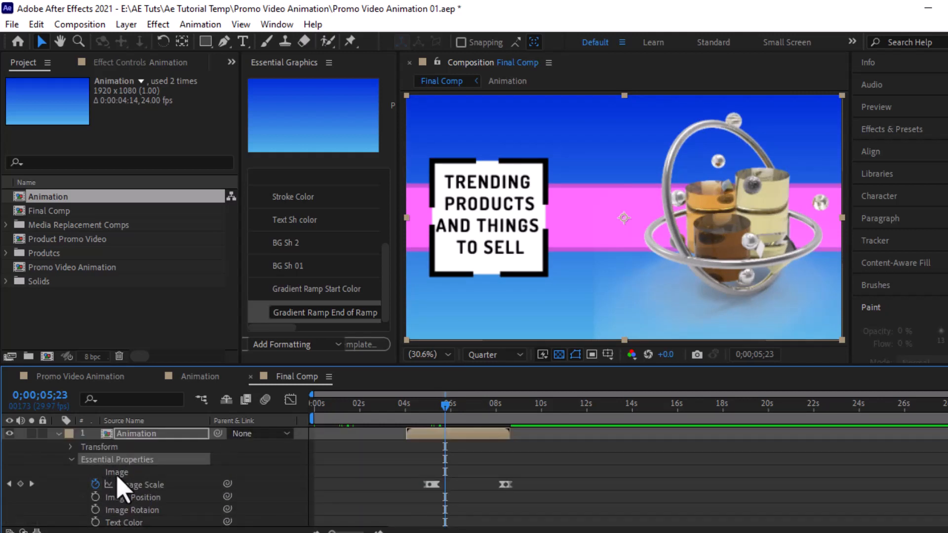
{"action": "left_click", "coordinate": [126, 473]}
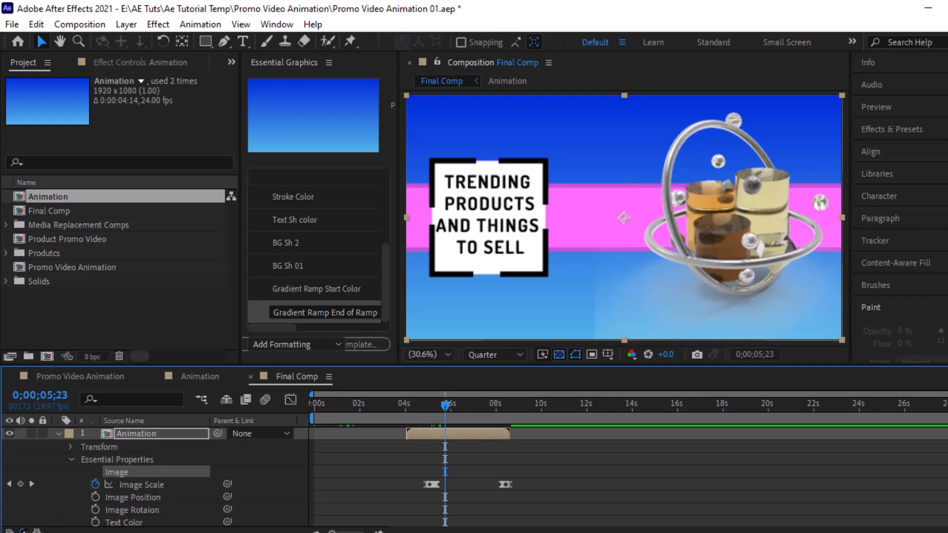
{"action": "left_click", "coordinate": [23, 531]}
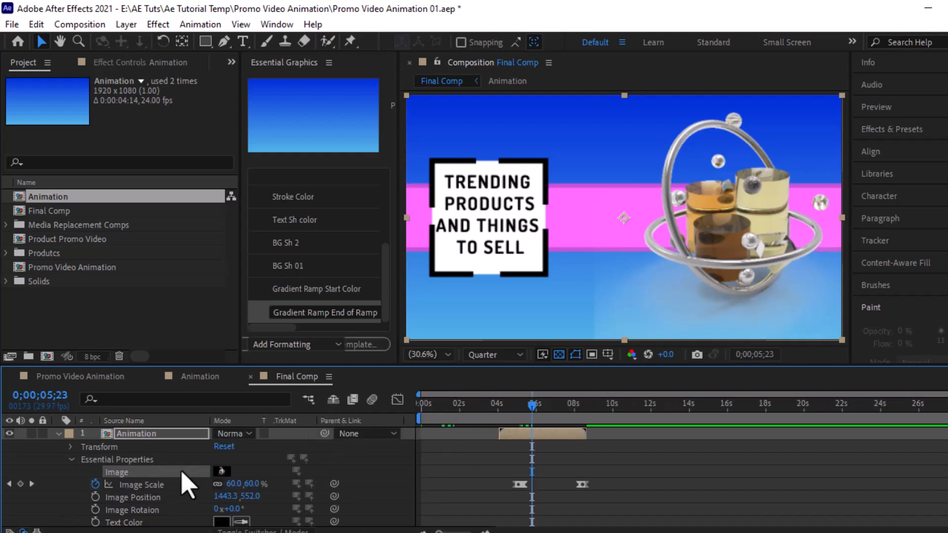
Step: Replace the second instance's Image with clean-home-png-23233.png from the Products folder
{"action": "left_click", "coordinate": [6, 225]}
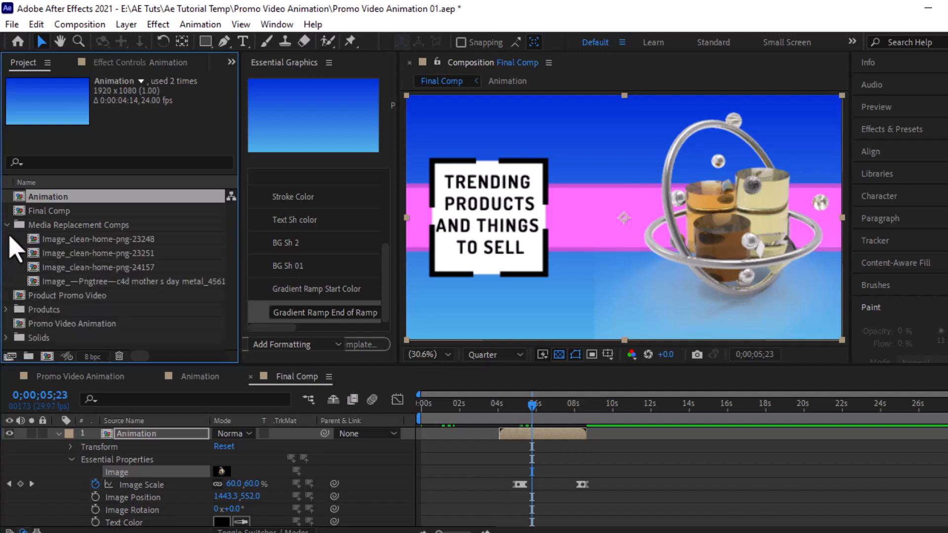
{"action": "left_click", "coordinate": [6, 225]}
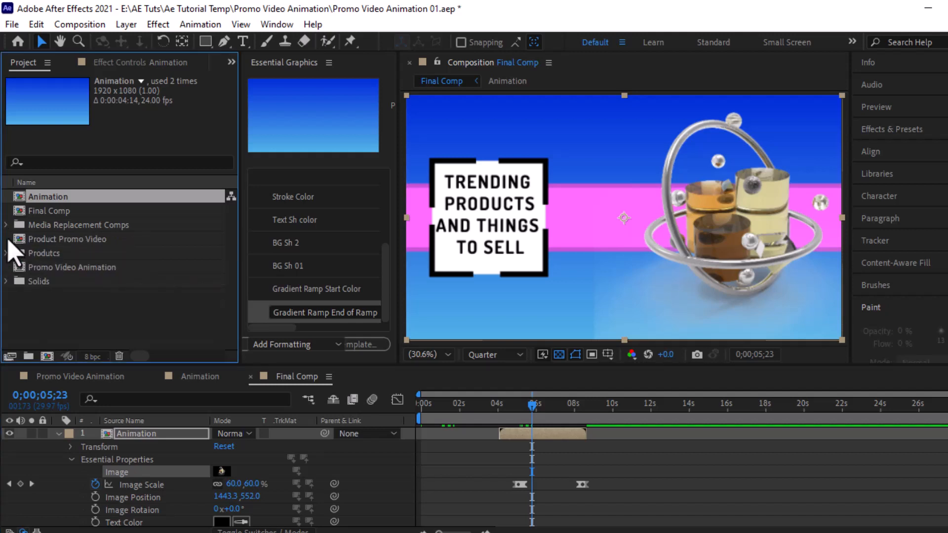
{"action": "left_click", "coordinate": [36, 254]}
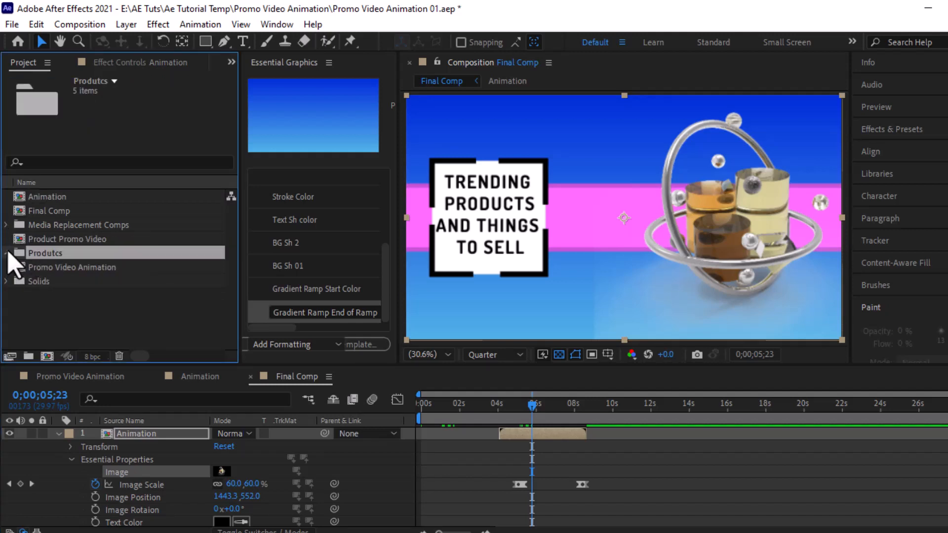
{"action": "left_click", "coordinate": [6, 253]}
{"action": "left_click", "coordinate": [56, 269]}
{"action": "left_click_drag", "start_coordinate": [53, 271], "coordinate": [178, 470]}
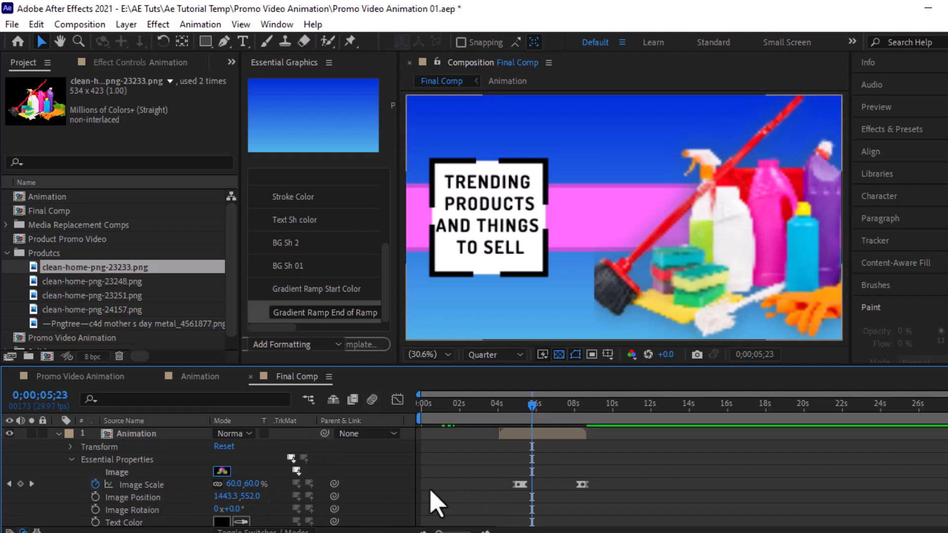
{"action": "left_click", "coordinate": [9, 484]}
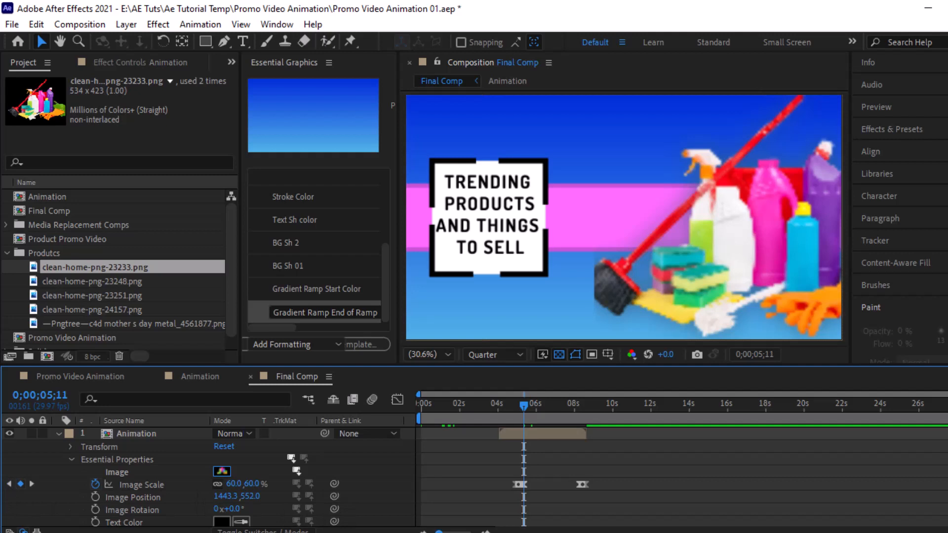
Step: Zoom the timeline and step through the Image Scale keyframes near 5 seconds, trying about 32%
{"action": "key", "text": "equal"}
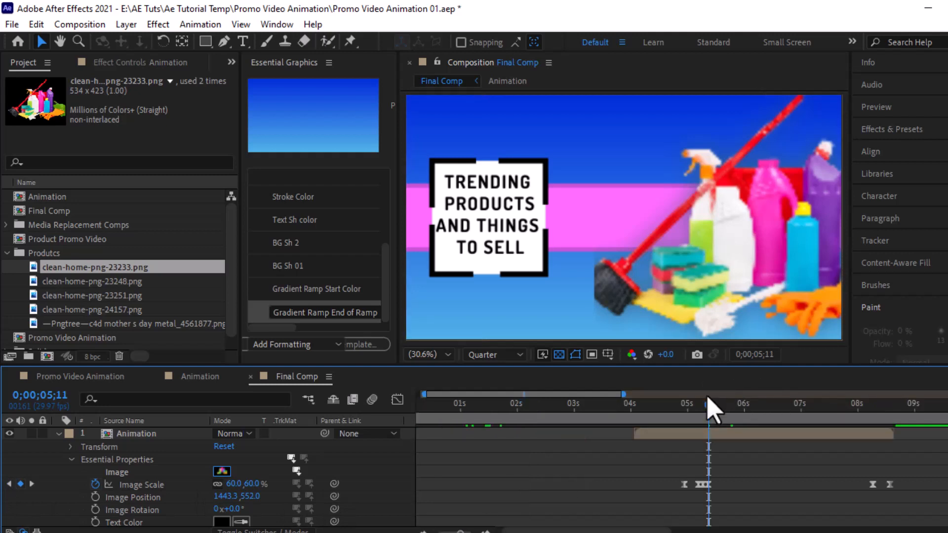
{"action": "left_click_drag", "start_coordinate": [703, 409], "coordinate": [686, 417]}
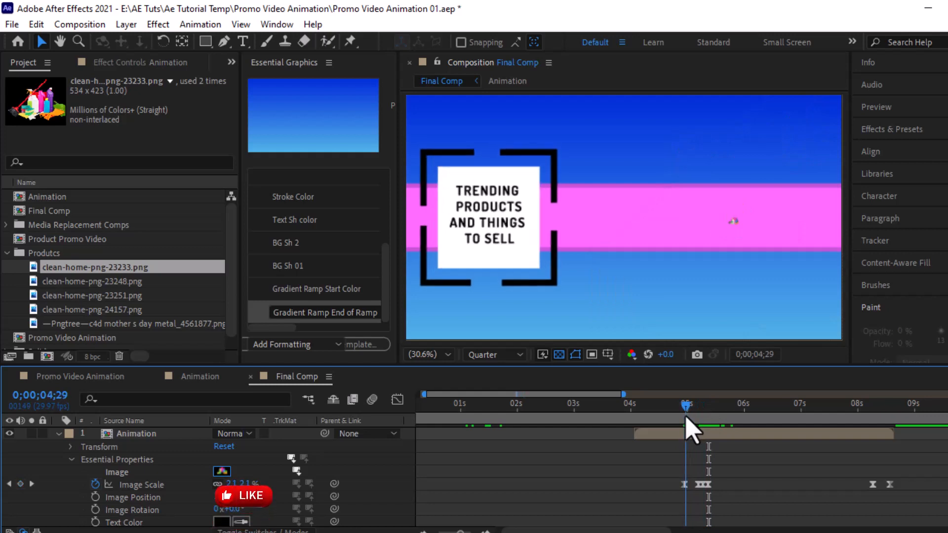
{"action": "left_click", "coordinate": [9, 483]}
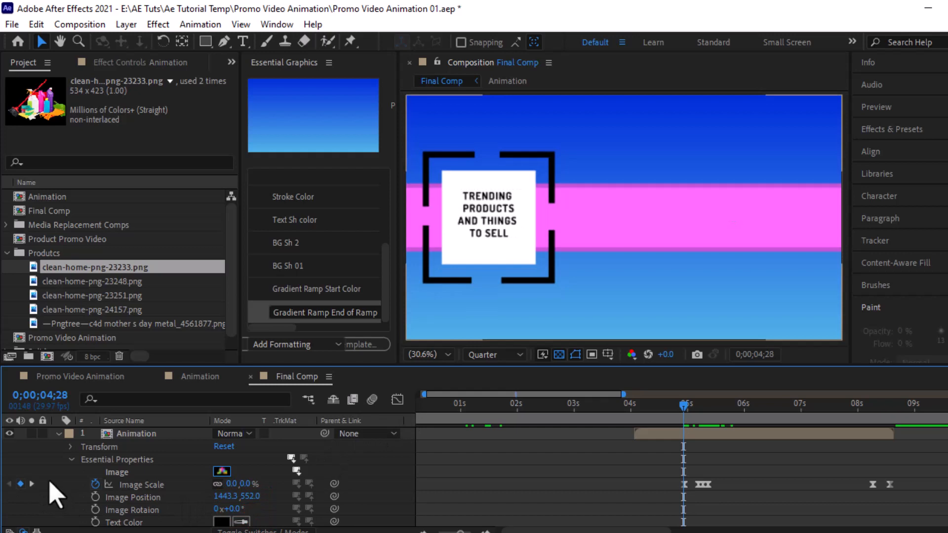
{"action": "left_click", "coordinate": [32, 483]}
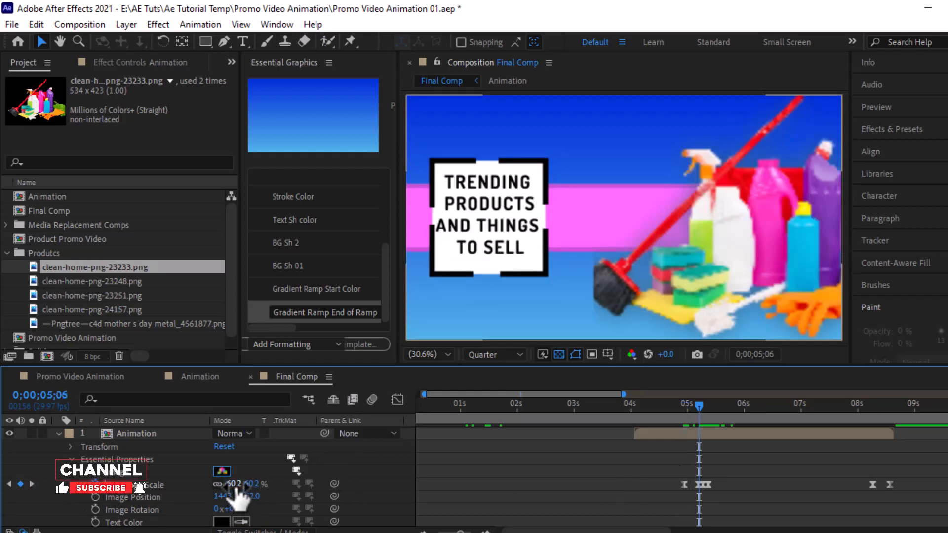
{"action": "mouse_move", "coordinate": [237, 487]}
{"action": "left_mouse_down"}
{"action": "mouse_move", "coordinate": [217, 490]}
{"action": "mouse_move", "coordinate": [227, 492]}
{"action": "left_mouse_up"}
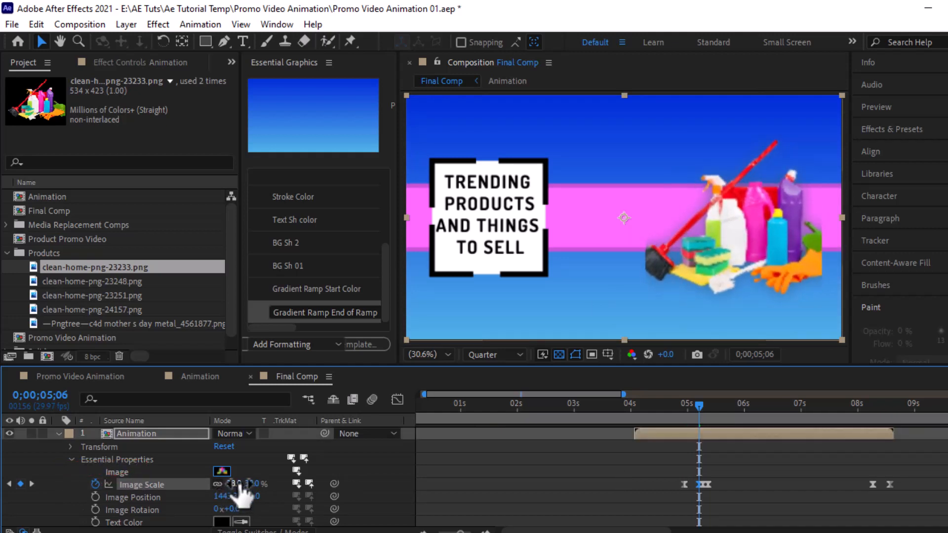
{"action": "left_click", "coordinate": [31, 484]}
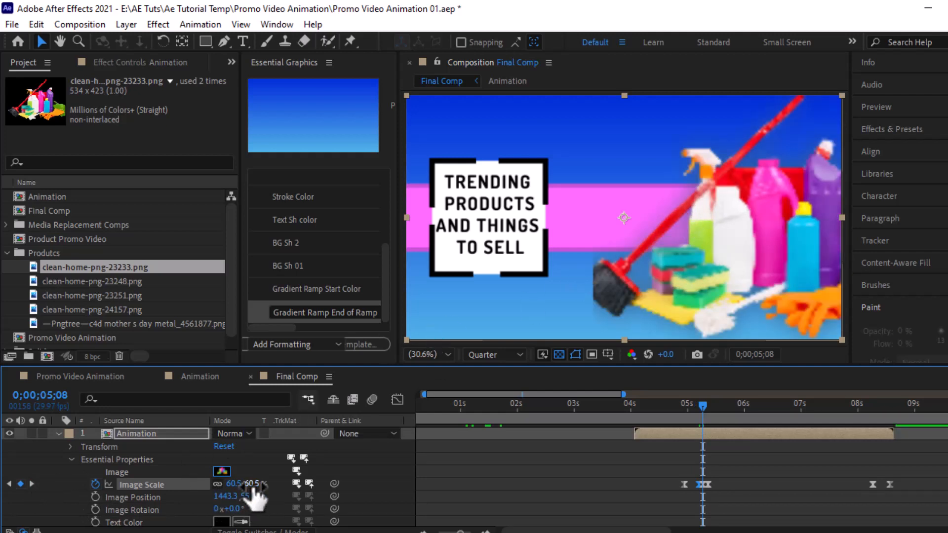
{"action": "left_click", "coordinate": [9, 484]}
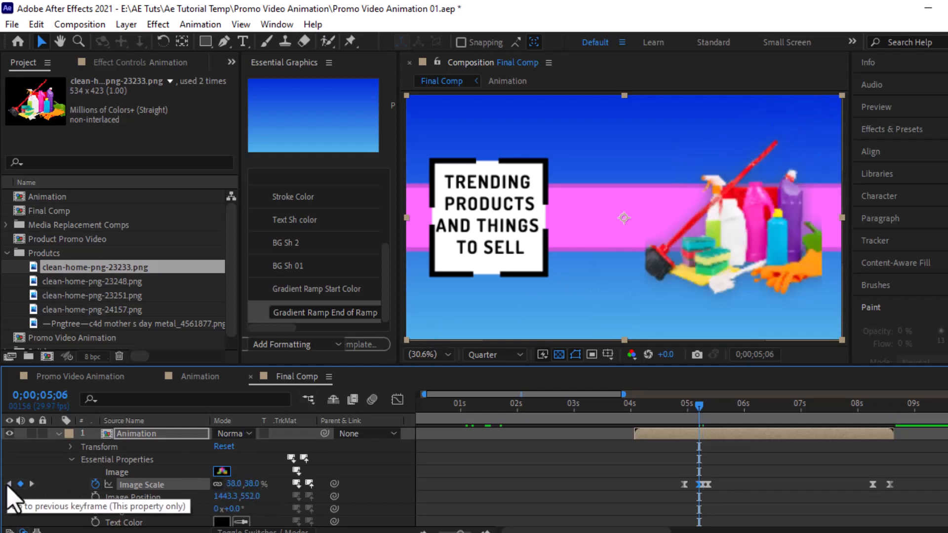
Step: Set Image Scale to 40% at the 5;06, 5;08 and 5;11 keyframes, then preview
{"action": "left_click", "coordinate": [247, 484]}
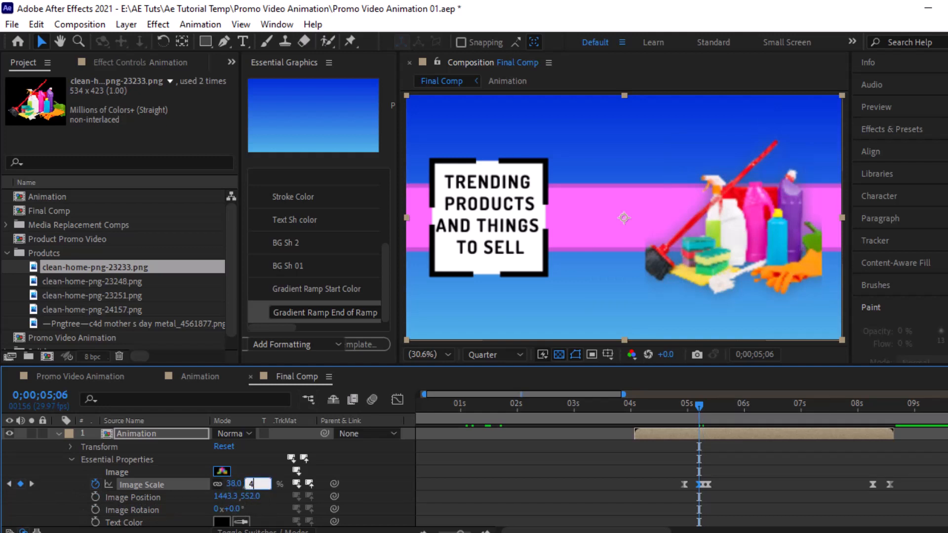
{"action": "left_click", "coordinate": [365, 482]}
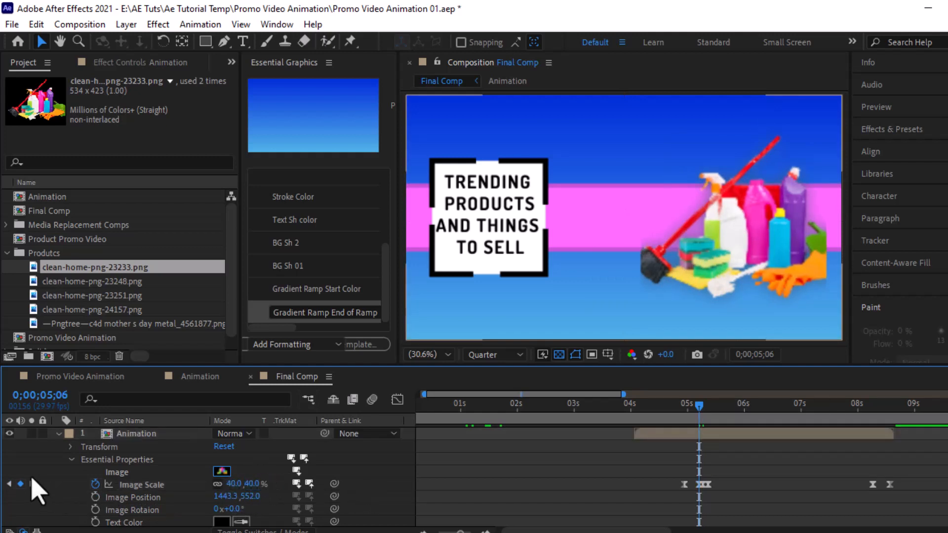
{"action": "key", "text": "k"}
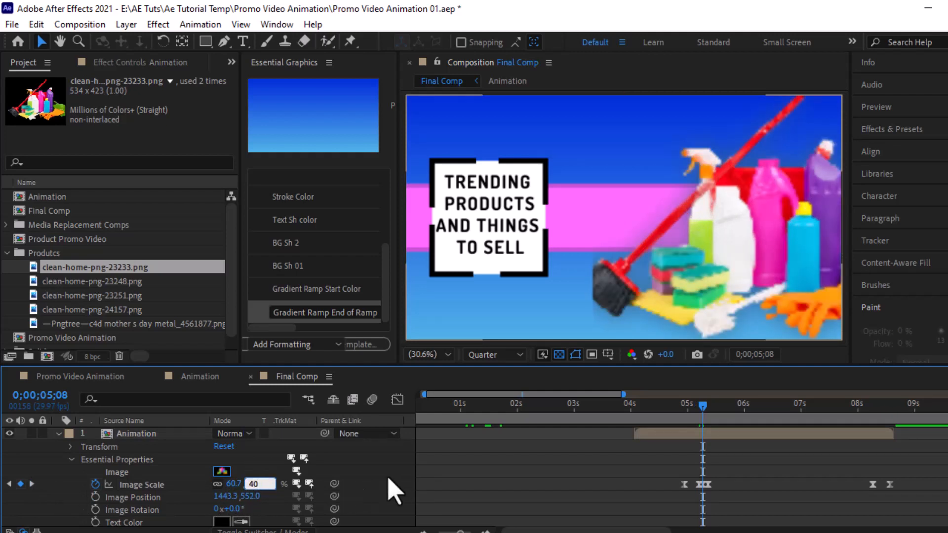
{"action": "key", "text": "Return"}
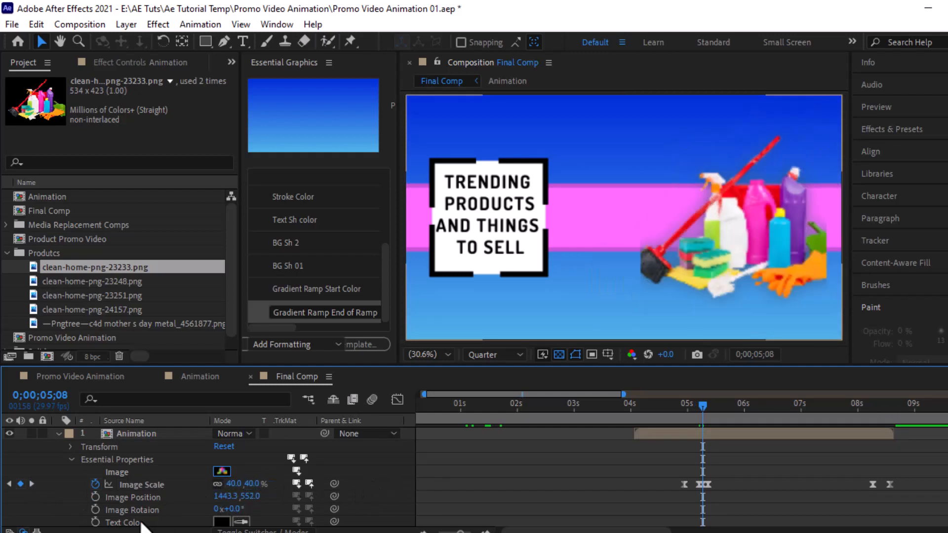
{"action": "left_click", "coordinate": [31, 485]}
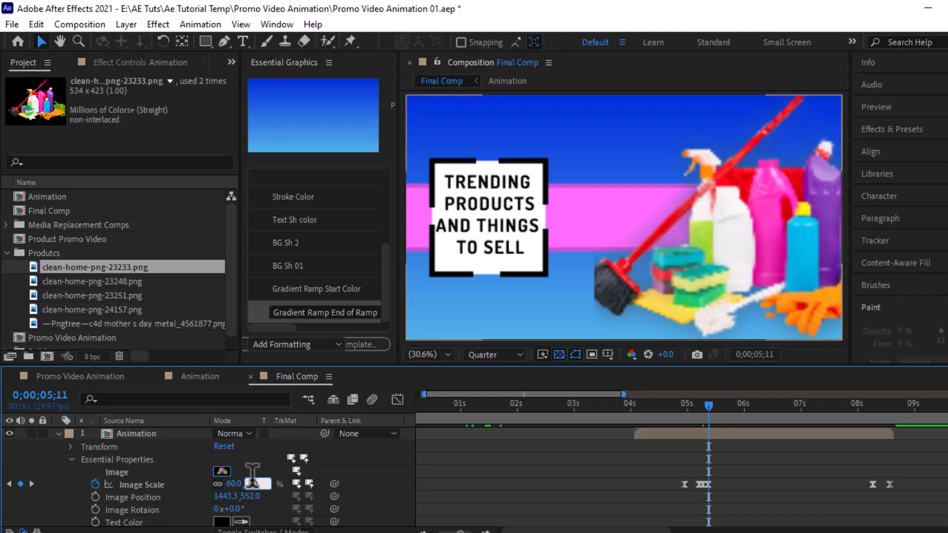
{"action": "key", "text": "Return"}
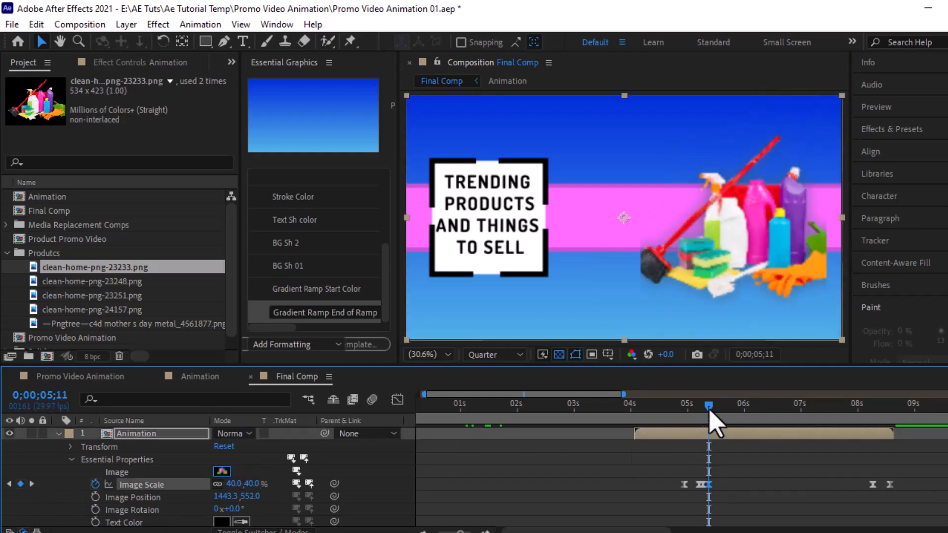
{"action": "left_click_drag", "start_coordinate": [699, 411], "coordinate": [718, 413]}
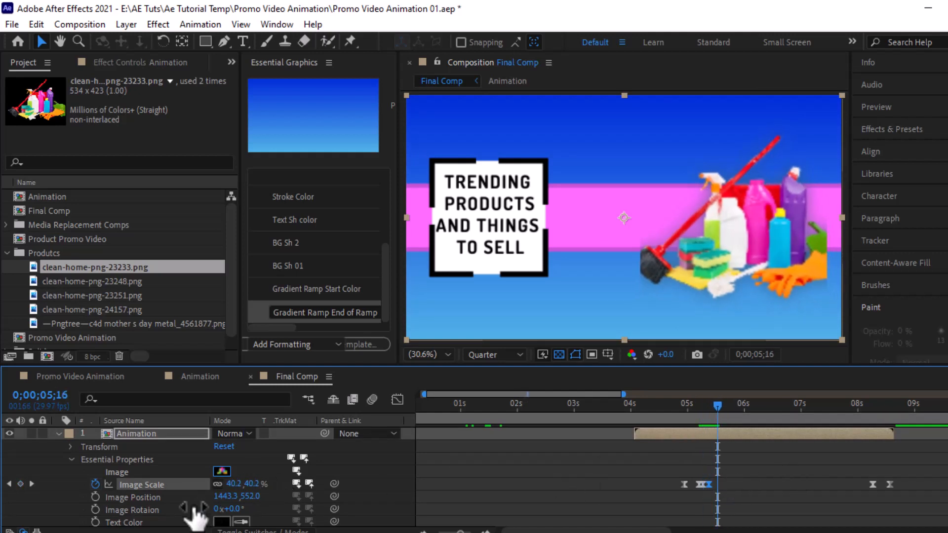
Step: Set Image Scale to 40% at the later keyframe around 8 seconds
{"action": "left_click_drag", "start_coordinate": [835, 424], "coordinate": [876, 423]}
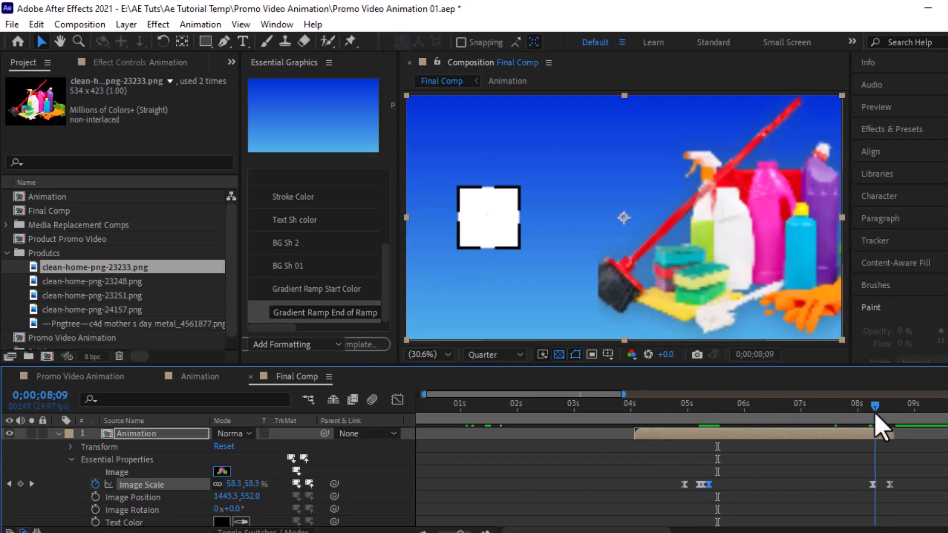
{"action": "left_click", "coordinate": [9, 484]}
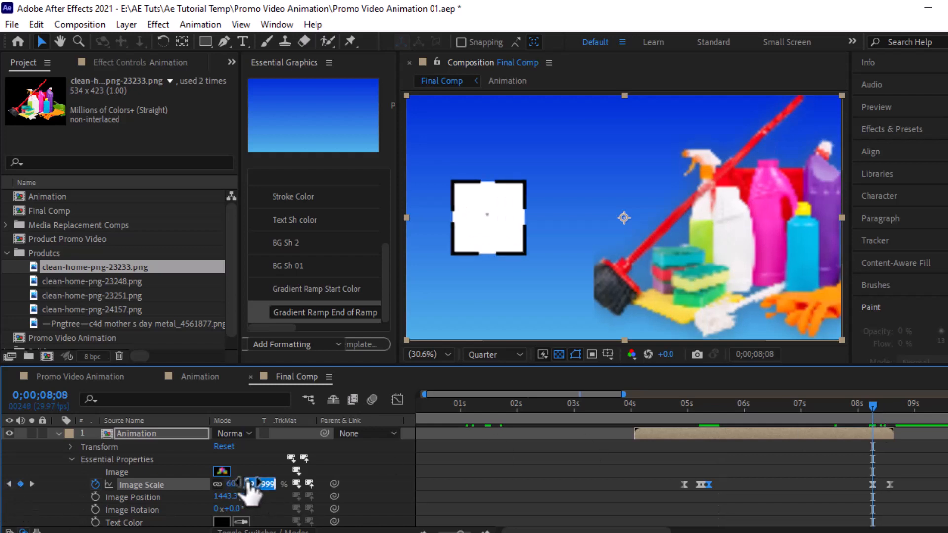
{"action": "type", "text": "40"}
{"action": "key", "text": "Return"}
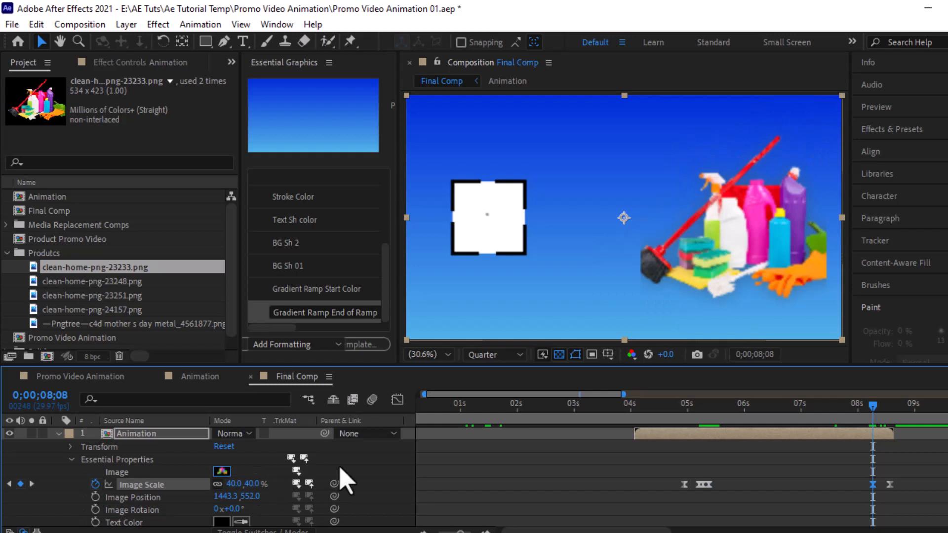
Step: Scrub Image Position Y to 501 near 7 seconds to raise the image, then collapse the layer
{"action": "left_click", "coordinate": [813, 407]}
{"action": "left_click_drag", "start_coordinate": [776, 412], "coordinate": [792, 408]}
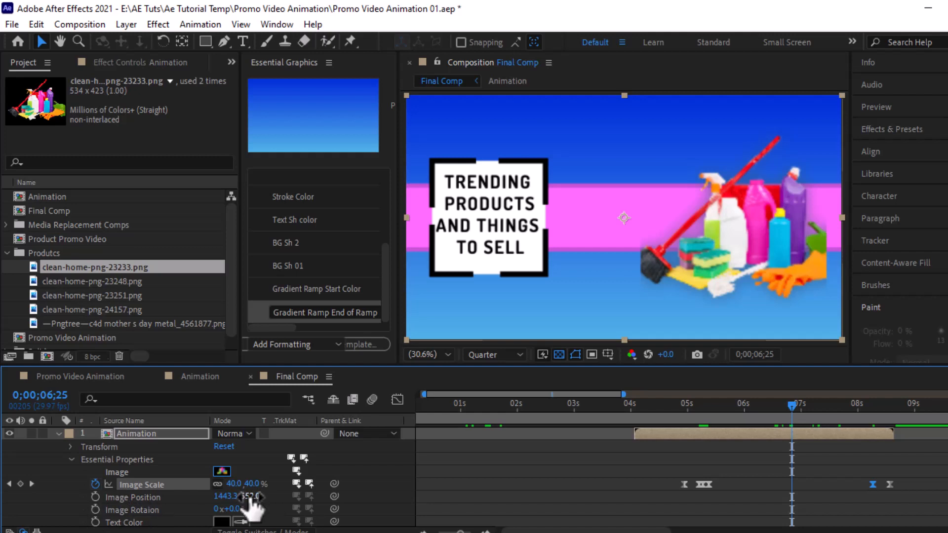
{"action": "left_click_drag", "start_coordinate": [246, 496], "coordinate": [227, 495]}
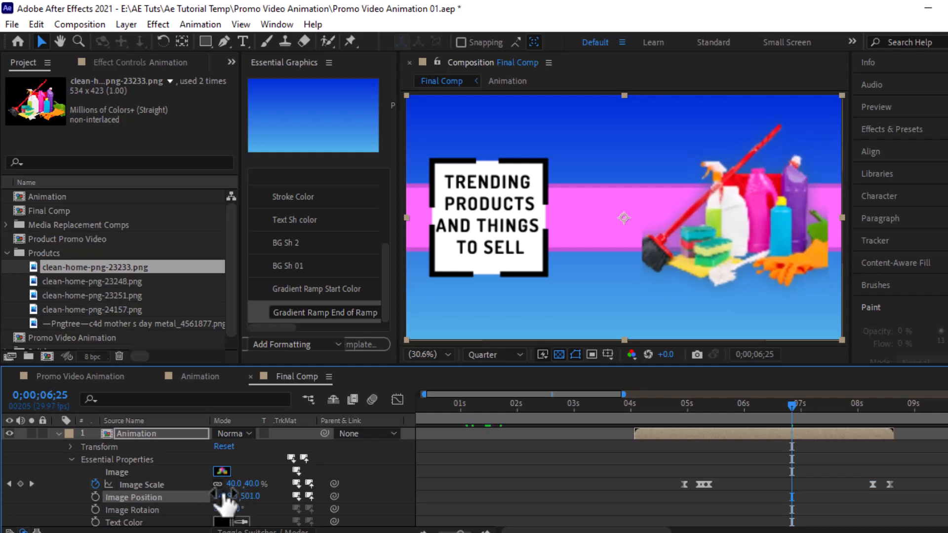
{"action": "left_click", "coordinate": [57, 434]}
{"action": "left_click_drag", "start_coordinate": [630, 414], "coordinate": [730, 415]}
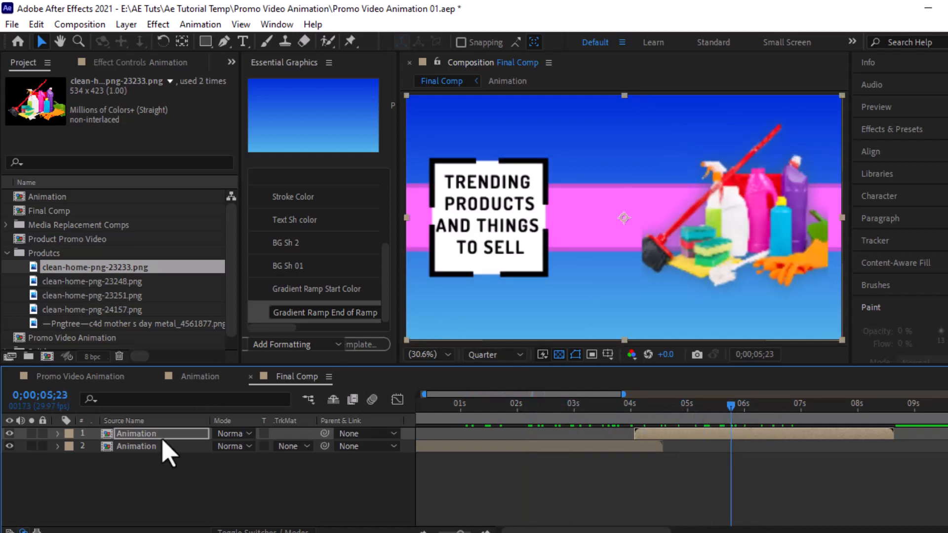
Step: Change the top Animation layer's Text Color to pink
{"action": "left_click", "coordinate": [58, 434]}
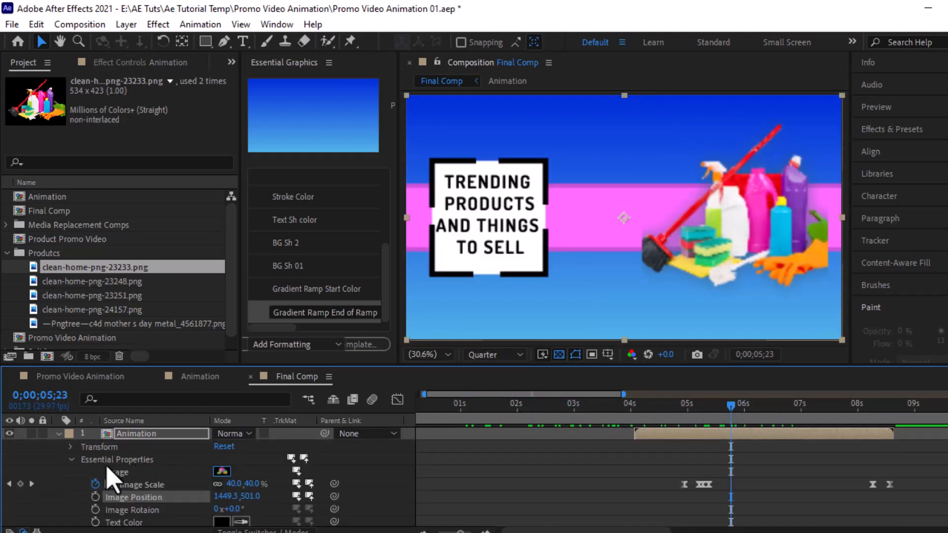
{"action": "scroll", "coordinate": [159, 482], "scroll_direction": "down", "scroll_amount": 3}
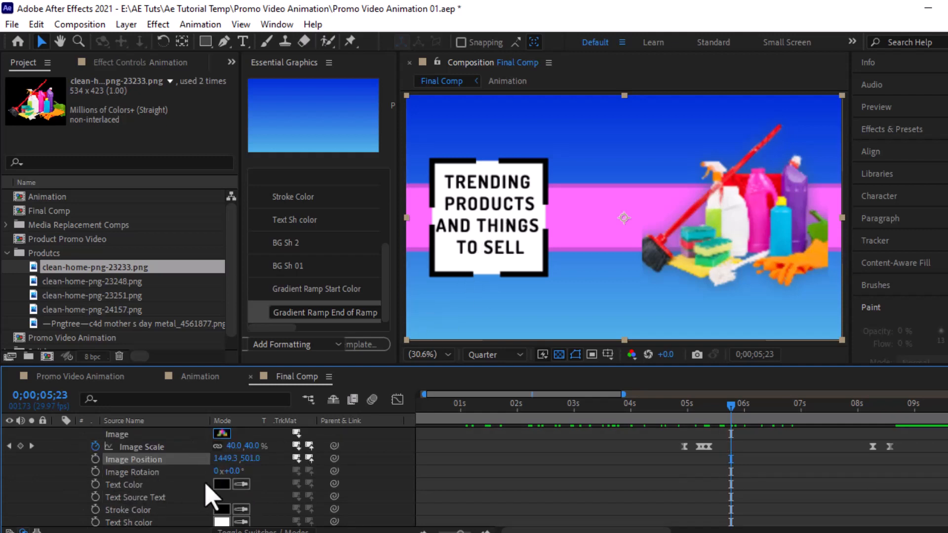
{"action": "left_click", "coordinate": [220, 485]}
{"action": "left_click_drag", "start_coordinate": [307, 275], "coordinate": [241, 157]}
{"action": "left_click", "coordinate": [454, 180]}
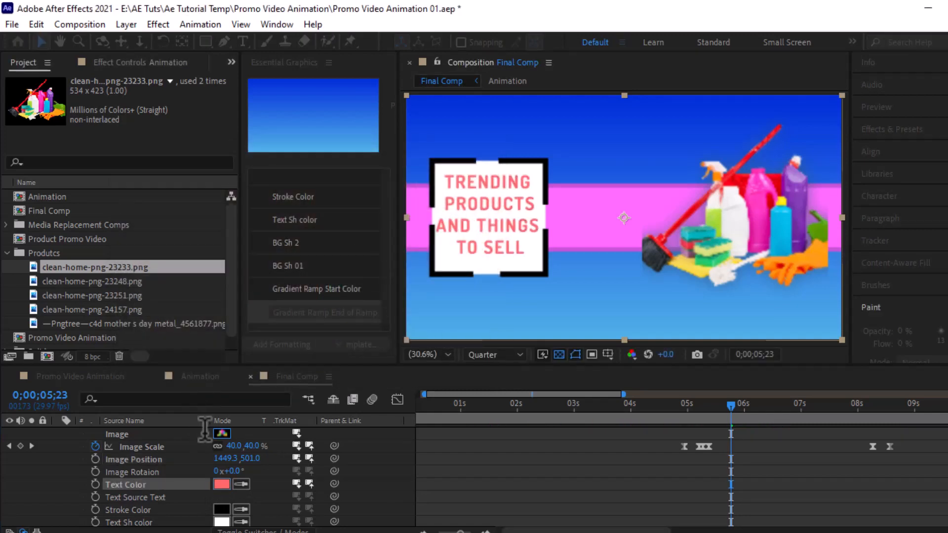
{"action": "scroll", "coordinate": [153, 511], "scroll_direction": "down", "scroll_amount": 2}
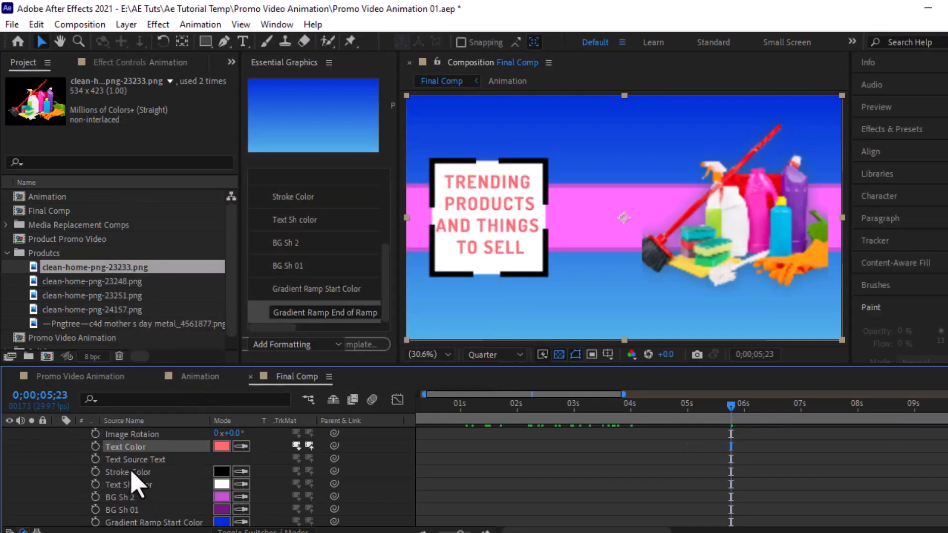
Step: Set the Text Sh color to golden brown
{"action": "left_click", "coordinate": [221, 484]}
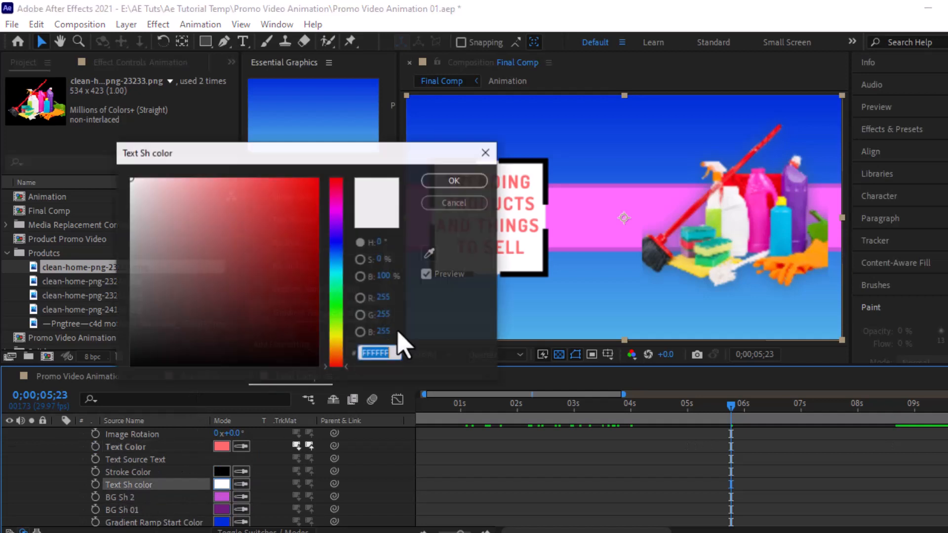
{"action": "left_click", "coordinate": [336, 232]}
{"action": "left_click", "coordinate": [321, 218]}
{"action": "left_click_drag", "start_coordinate": [336, 232], "coordinate": [341, 353]}
{"action": "left_click", "coordinate": [275, 299]}
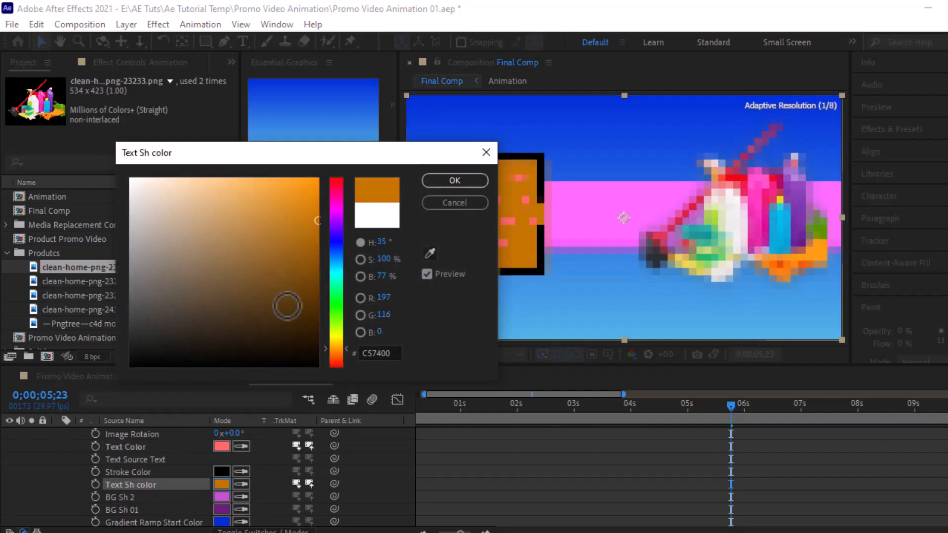
{"action": "mouse_move", "coordinate": [275, 298]}
{"action": "left_mouse_down"}
{"action": "mouse_move", "coordinate": [311, 298]}
{"action": "mouse_move", "coordinate": [279, 252]}
{"action": "left_mouse_up"}
{"action": "left_click", "coordinate": [440, 181]}
Step: Set the frame's Stroke Color to cyan
{"action": "left_click", "coordinate": [222, 472]}
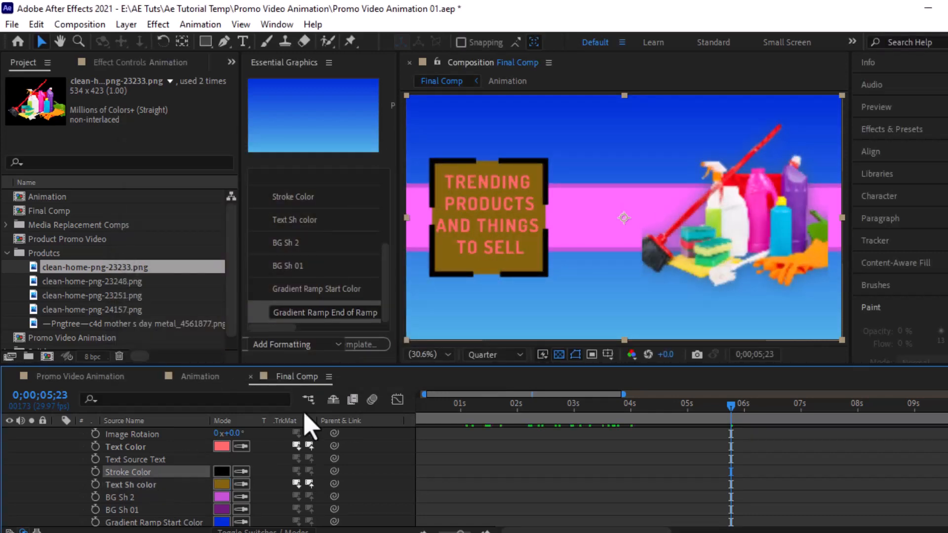
{"action": "left_click", "coordinate": [332, 252]}
{"action": "left_click", "coordinate": [290, 223]}
{"action": "left_click", "coordinate": [440, 180]}
Step: Change the Gradient Ramp Start Color to yellow
{"action": "scroll", "coordinate": [123, 484], "scroll_direction": "down", "scroll_amount": 2}
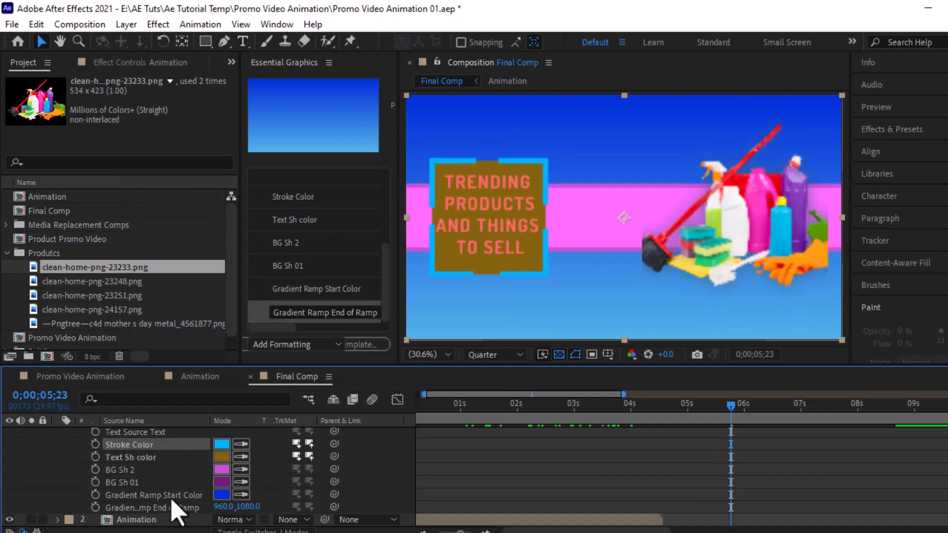
{"action": "left_click", "coordinate": [154, 507]}
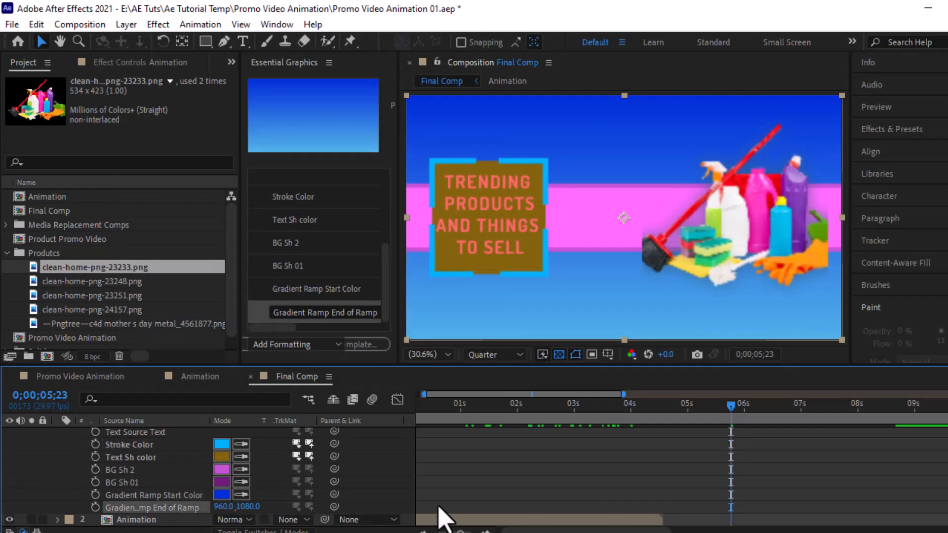
{"action": "left_click", "coordinate": [222, 494]}
{"action": "left_click", "coordinate": [447, 207]}
{"action": "left_click", "coordinate": [222, 494]}
{"action": "left_click_drag", "start_coordinate": [336, 297], "coordinate": [337, 349]}
{"action": "key", "text": "Return"}
{"action": "left_click", "coordinate": [148, 507]}
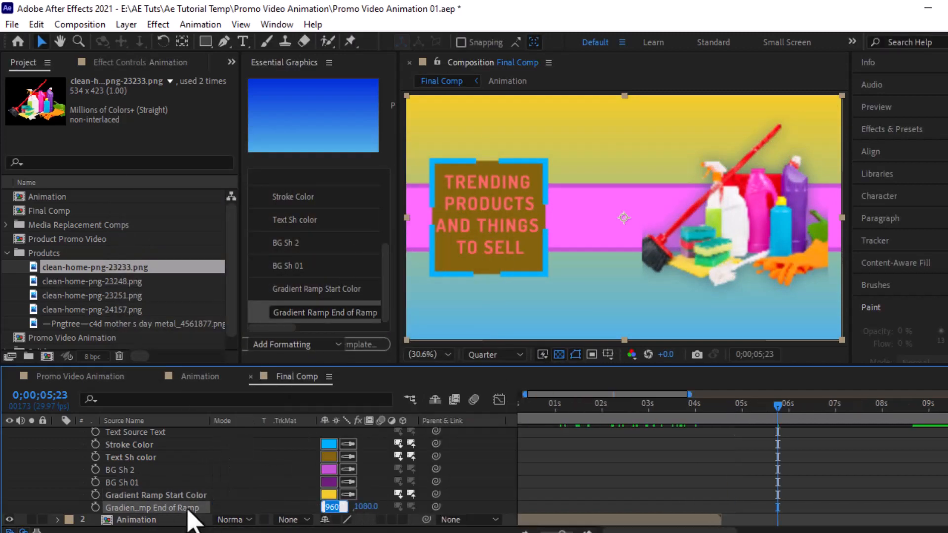
Step: In the Animation comp, add the BG layer's Gradient Ramp End Color to the Essential Graphics template properties
{"action": "left_click", "coordinate": [81, 378]}
{"action": "left_click", "coordinate": [232, 376]}
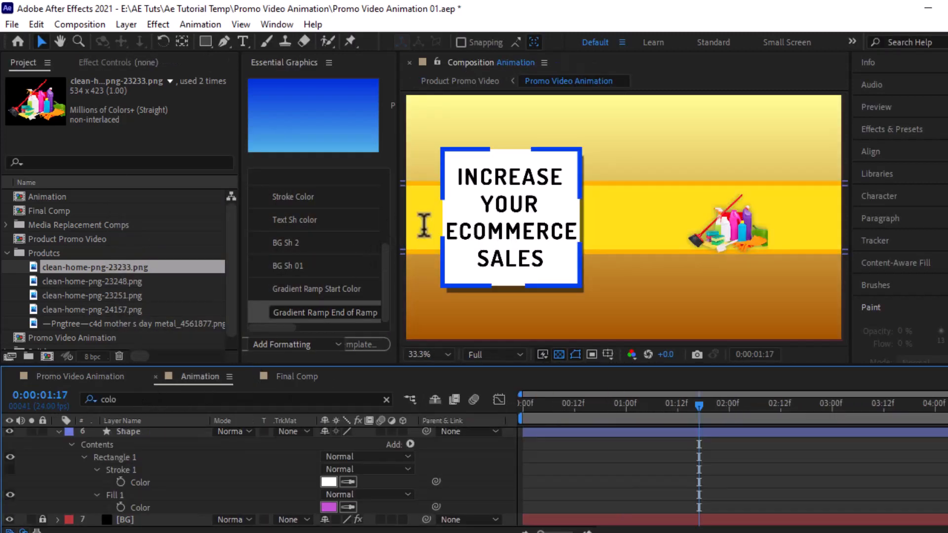
{"action": "left_click_drag", "start_coordinate": [401, 247], "coordinate": [525, 212]}
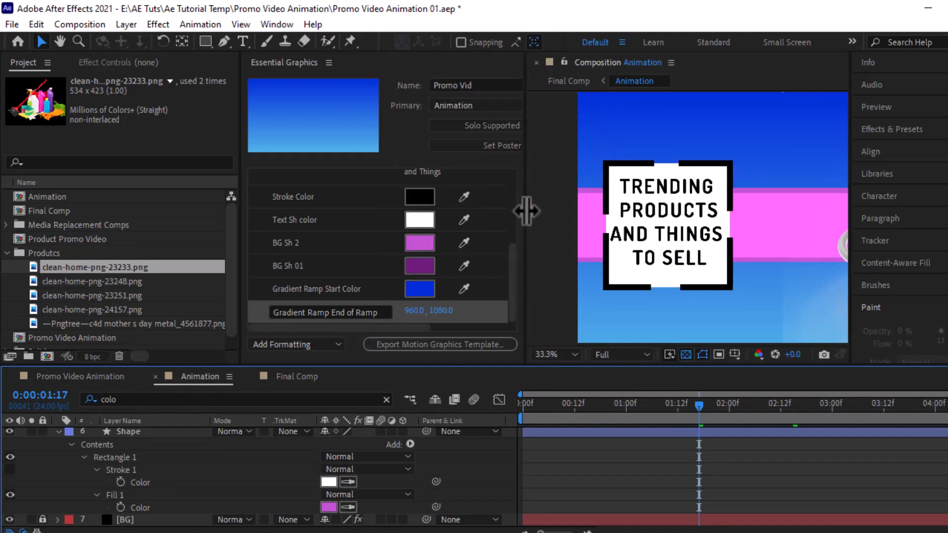
{"action": "left_click", "coordinate": [140, 508]}
{"action": "scroll", "coordinate": [64, 525], "scroll_direction": "down", "scroll_amount": 3}
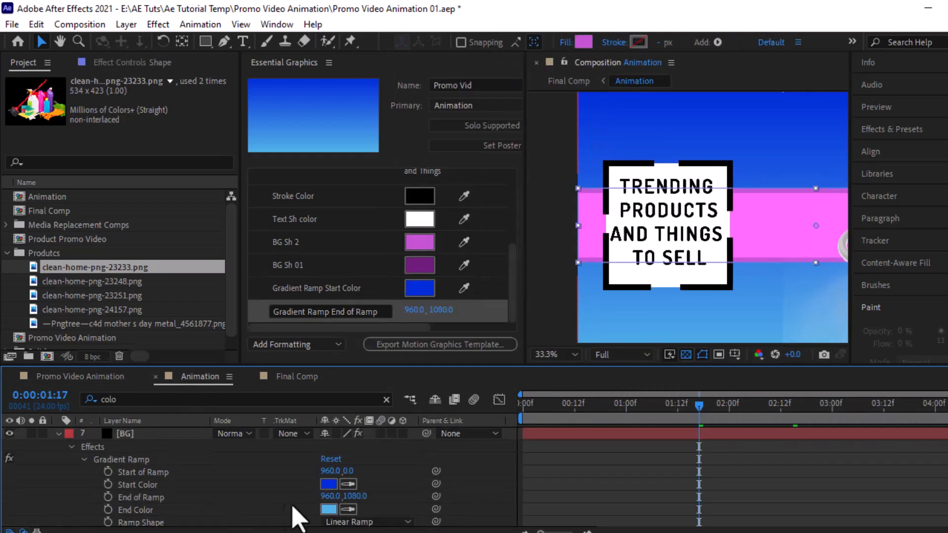
{"action": "left_click", "coordinate": [269, 326]}
{"action": "scroll", "coordinate": [395, 326], "scroll_direction": "up", "scroll_amount": 1}
{"action": "left_click_drag", "start_coordinate": [143, 511], "coordinate": [426, 326]}
Step: Back in Final Comp, set this instance's gradient End Color to a dark orange
{"action": "left_click", "coordinate": [296, 376]}
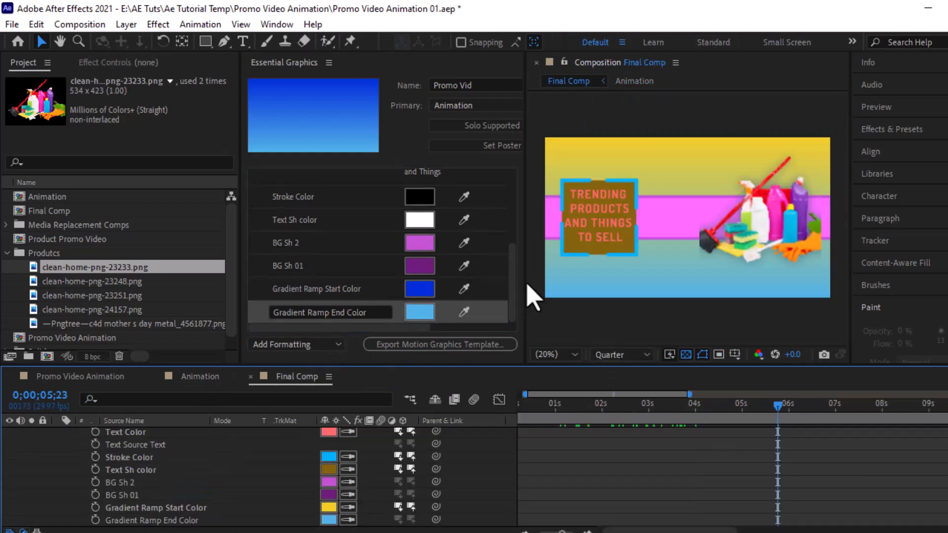
{"action": "left_click_drag", "start_coordinate": [532, 296], "coordinate": [434, 301]}
{"action": "scroll", "coordinate": [155, 504], "scroll_direction": "down", "scroll_amount": 1}
{"action": "left_click", "coordinate": [329, 507]}
{"action": "left_click", "coordinate": [336, 364]}
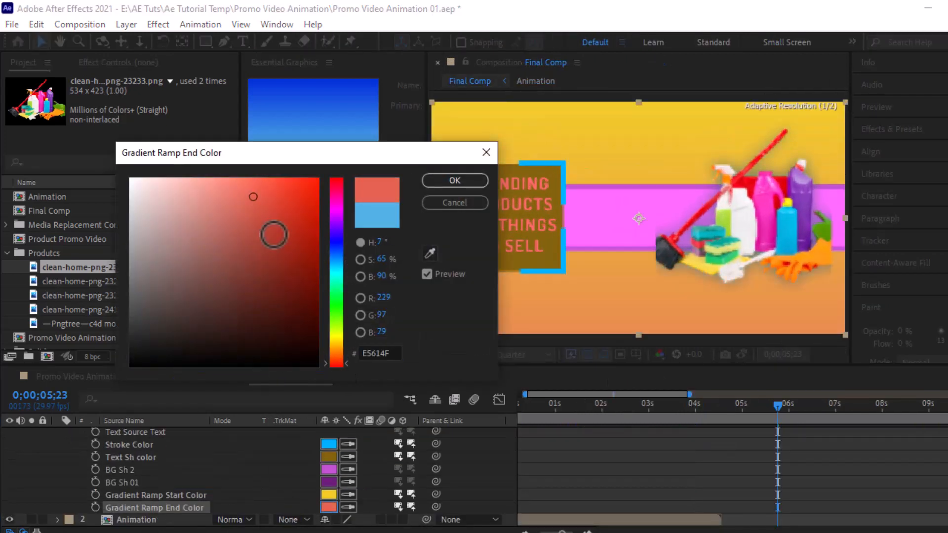
{"action": "mouse_move", "coordinate": [337, 363]}
{"action": "left_mouse_down"}
{"action": "mouse_move", "coordinate": [342, 377]}
{"action": "mouse_move", "coordinate": [351, 364]}
{"action": "left_mouse_up"}
{"action": "left_click", "coordinate": [306, 247]}
{"action": "left_click", "coordinate": [455, 180]}
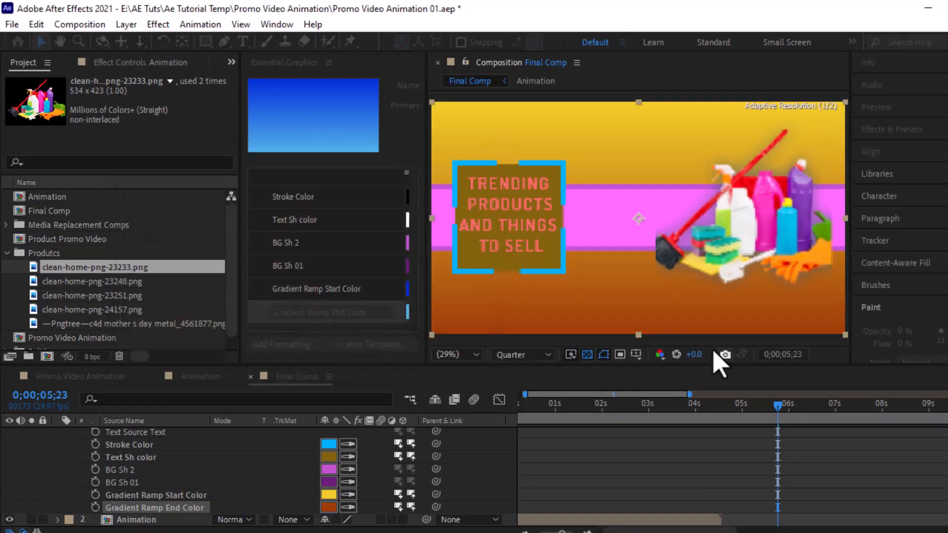
Step: Recolour BG Sh 2 pale yellow and BG Sh 01 olive for this instance
{"action": "left_click", "coordinate": [328, 469]}
{"action": "left_click", "coordinate": [455, 181]}
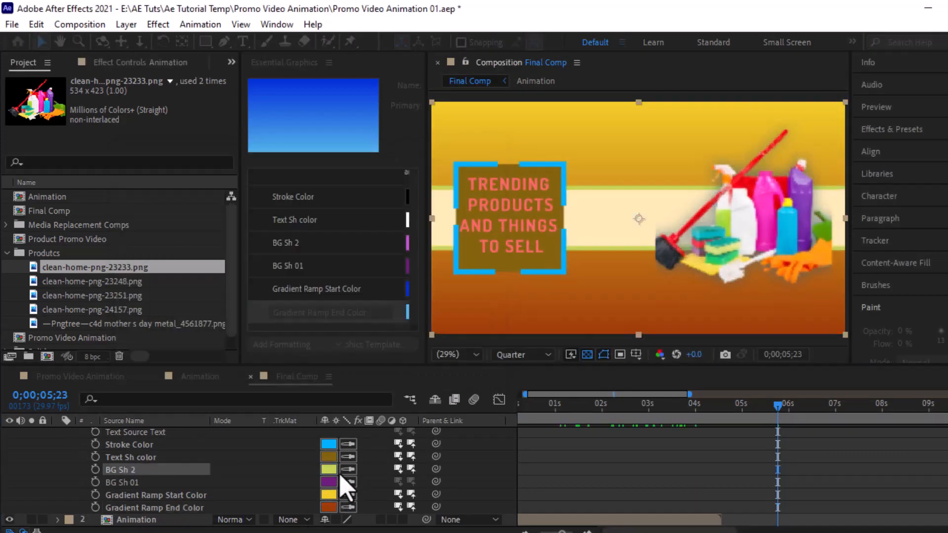
{"action": "left_click", "coordinate": [329, 482]}
{"action": "left_click", "coordinate": [271, 275]}
{"action": "left_click", "coordinate": [336, 338]}
{"action": "left_click", "coordinate": [472, 184]}
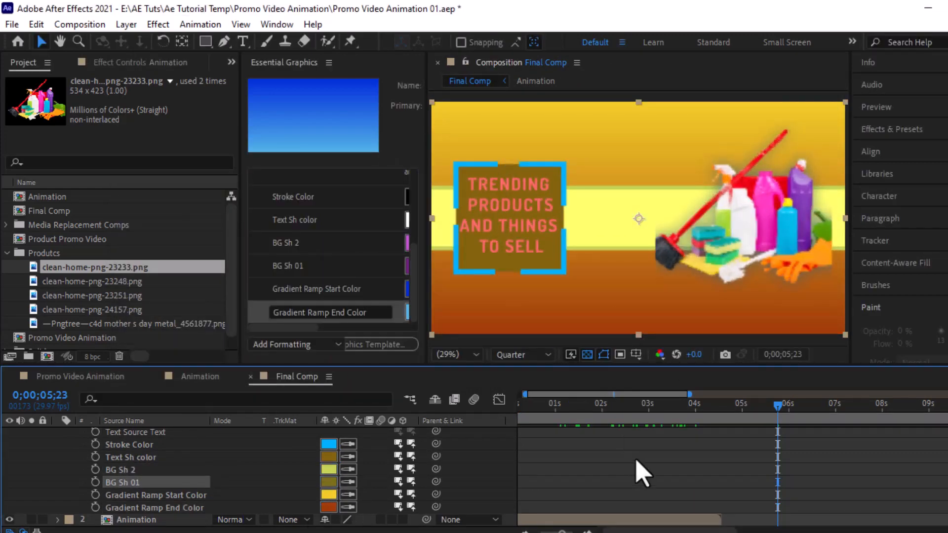
Step: At frame 3;26, collapse the top Animation layer and duplicate it twice with Ctrl+D
{"action": "left_click_drag", "start_coordinate": [691, 402], "coordinate": [778, 413]}
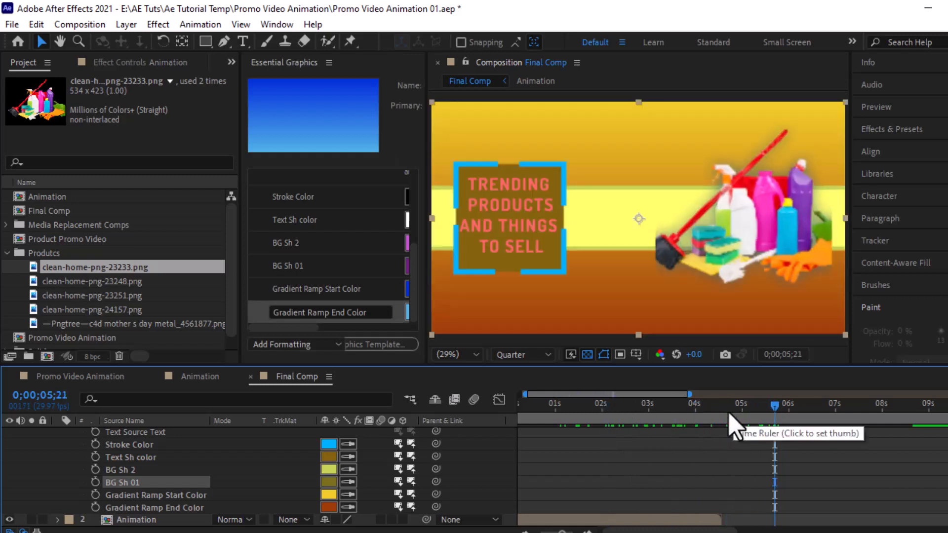
{"action": "left_click", "coordinate": [690, 403]}
{"action": "scroll", "coordinate": [61, 457], "scroll_direction": "up", "scroll_amount": 5}
{"action": "left_click", "coordinate": [59, 433]}
{"action": "key", "text": "ctrl+d"}
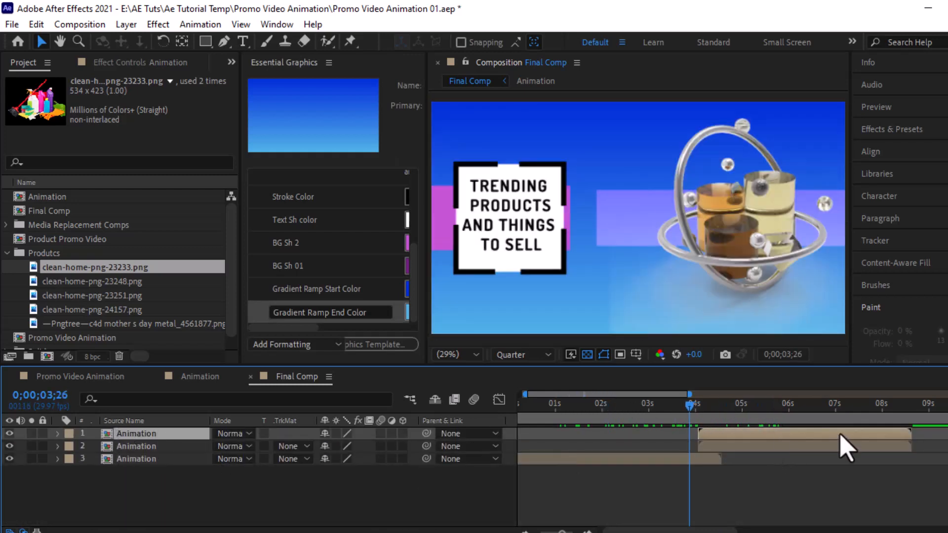
{"action": "key", "text": "ctrl+d"}
{"action": "left_click_drag", "start_coordinate": [911, 435], "coordinate": [850, 438]}
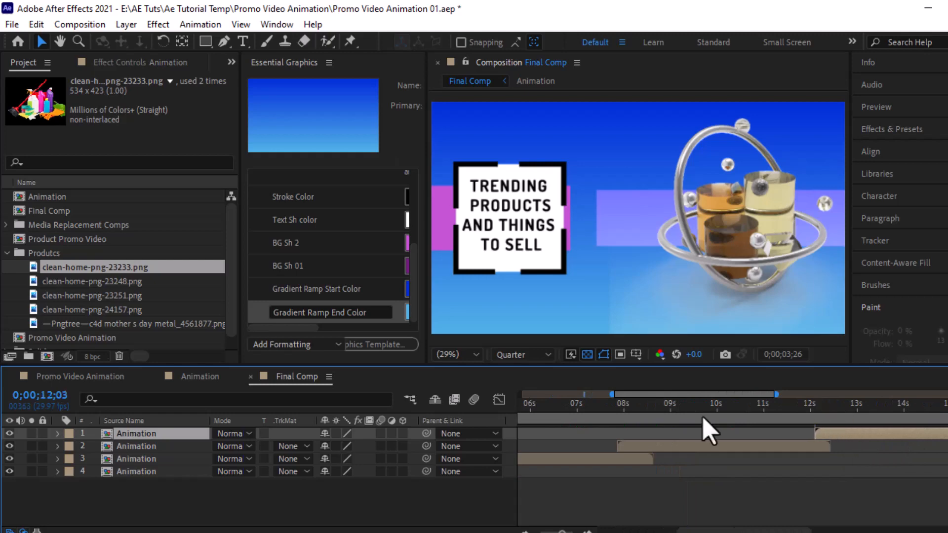